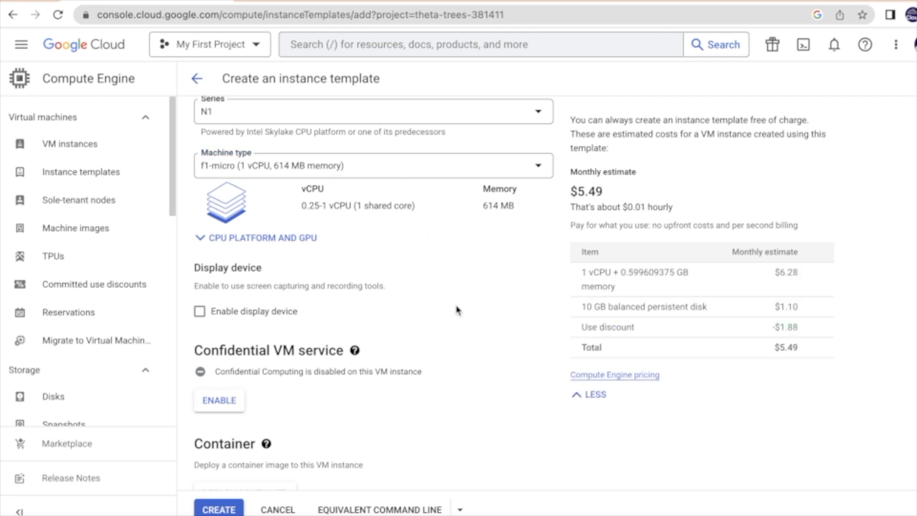
# Review the template's Confidential VM, container deployment and boot disk settings, including the container configuration options and the disk image
pyautogui.scroll(-5, 502, 345)
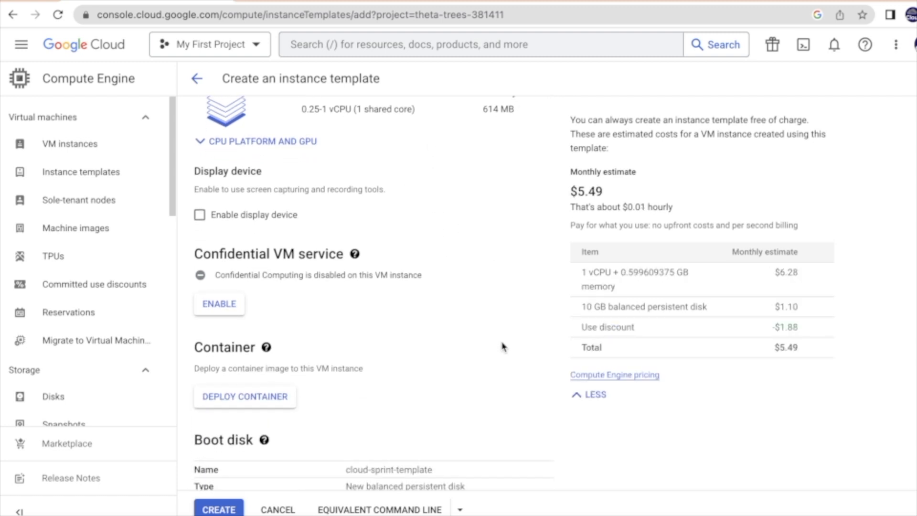
pyautogui.moveTo(200, 231); pyautogui.dragTo(354, 234)
pyautogui.click(353, 234)
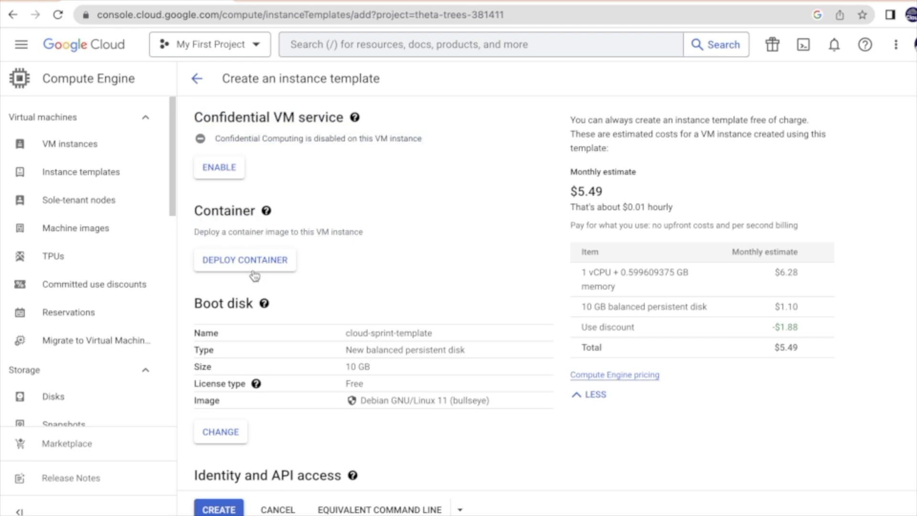
pyautogui.click(239, 264)
pyautogui.click(356, 102)
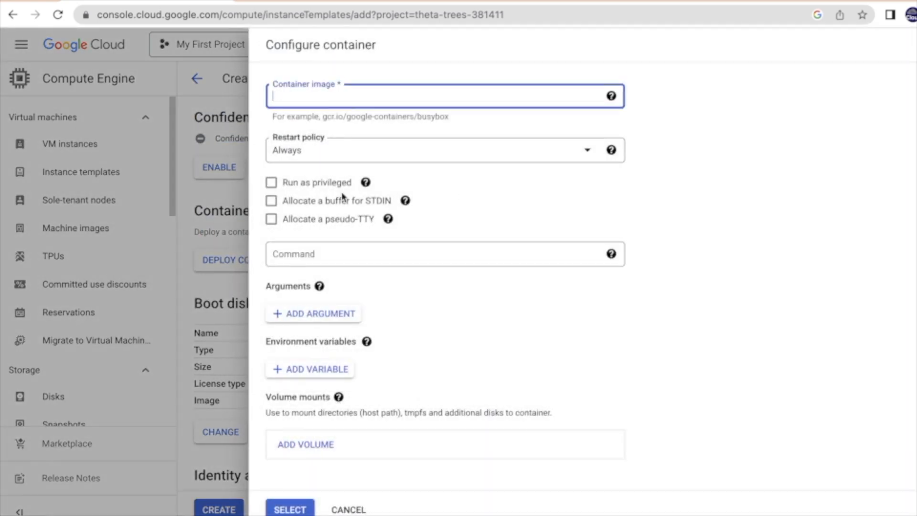
pyautogui.click(358, 510)
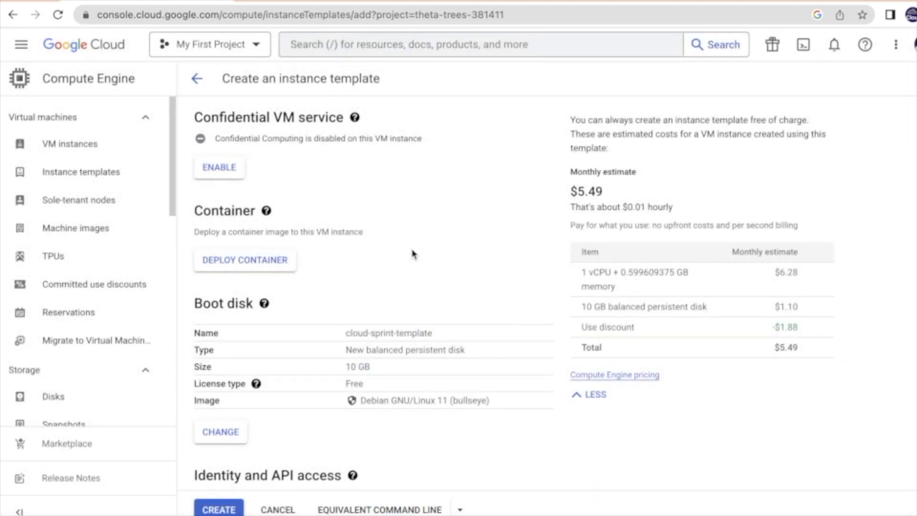
pyautogui.moveTo(238, 232); pyautogui.dragTo(314, 234)
pyautogui.scroll(-2, 415, 296)
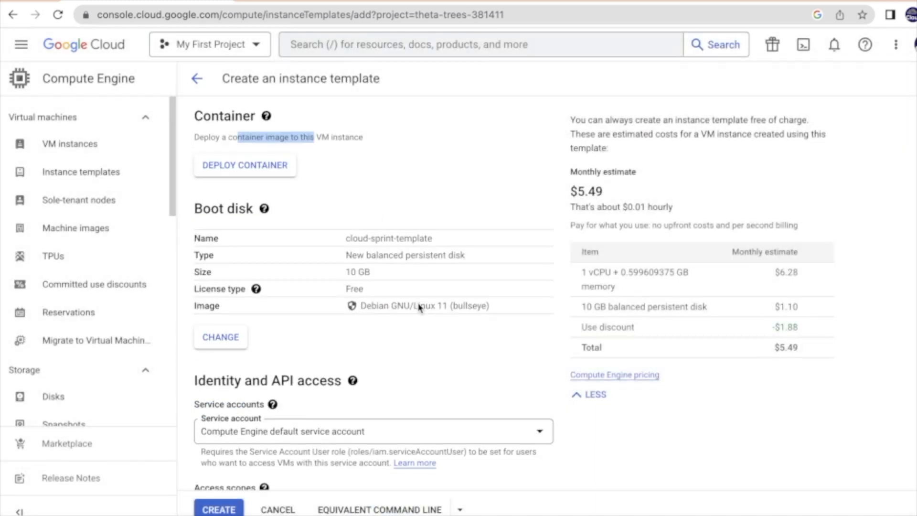
pyautogui.moveTo(364, 306); pyautogui.dragTo(501, 311)
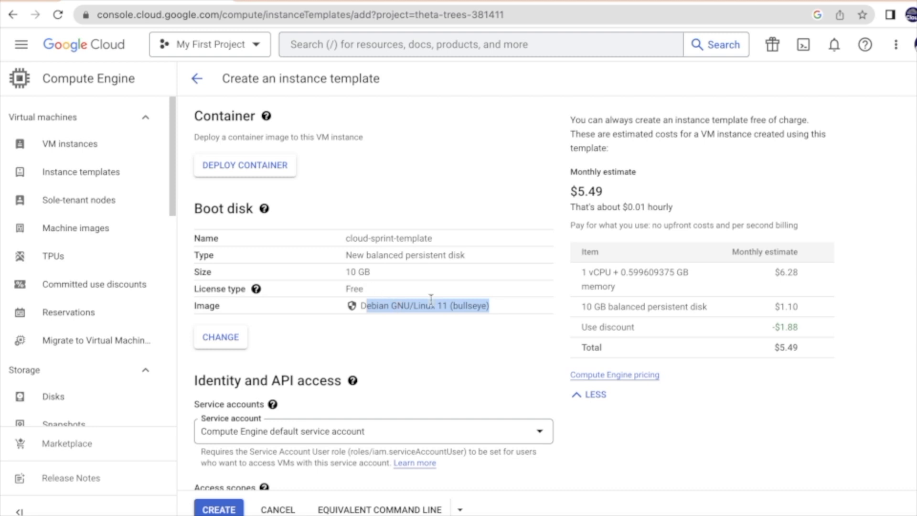
pyautogui.scroll(-2, 363, 306)
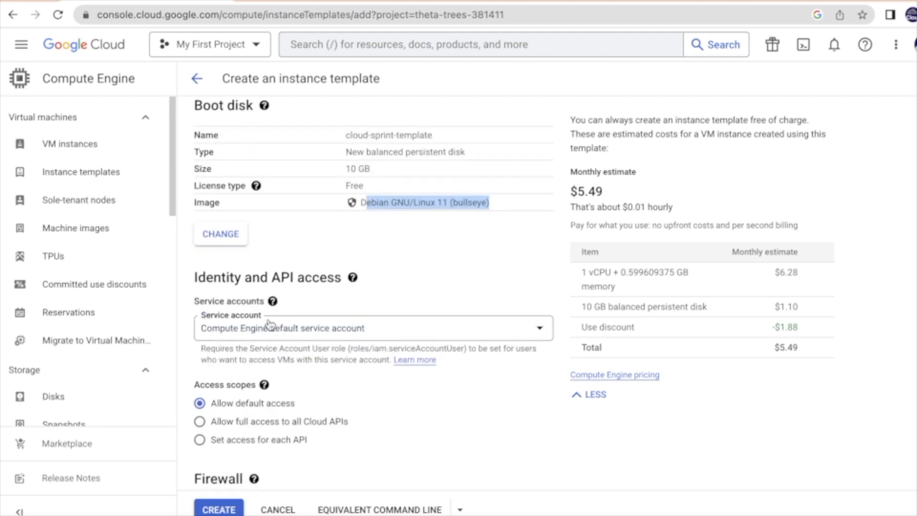
# Select the Compute Engine default service account as the template's service account
pyautogui.click(273, 301)
pyautogui.click(453, 334)
pyautogui.click(467, 331)
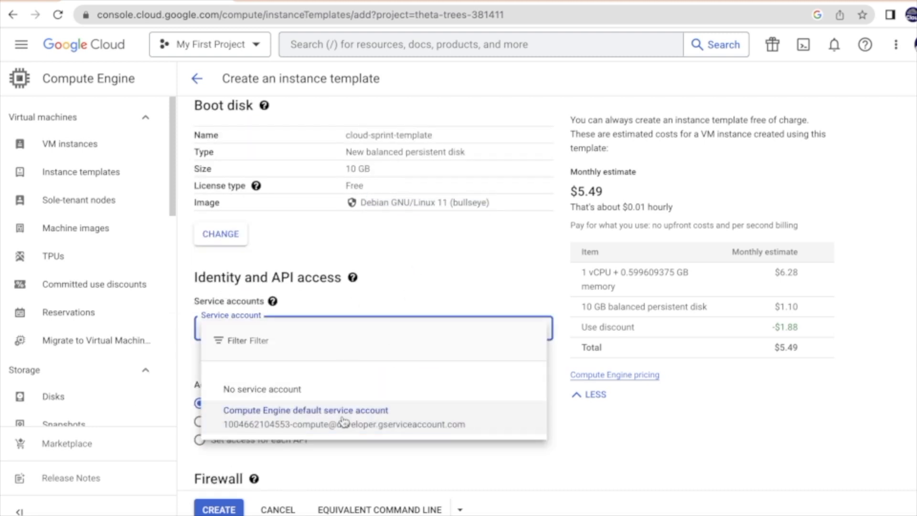
pyautogui.click(361, 408)
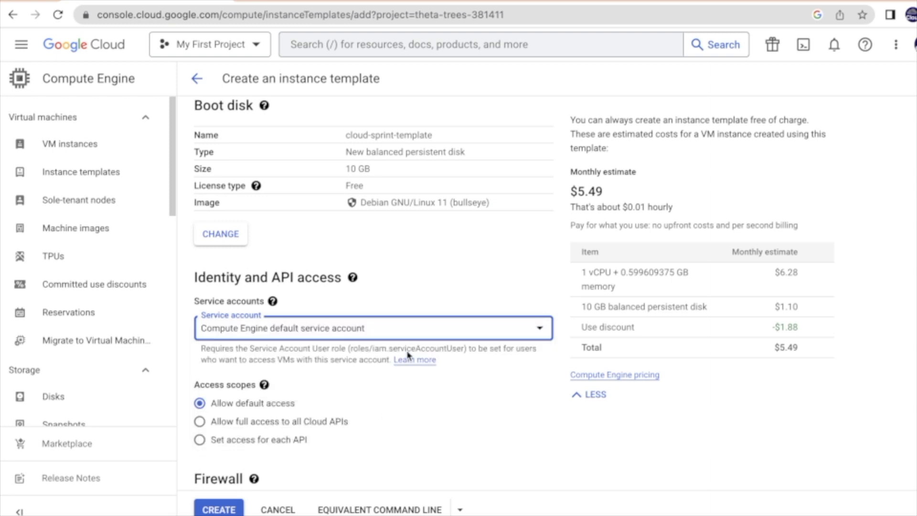
pyautogui.click(541, 332)
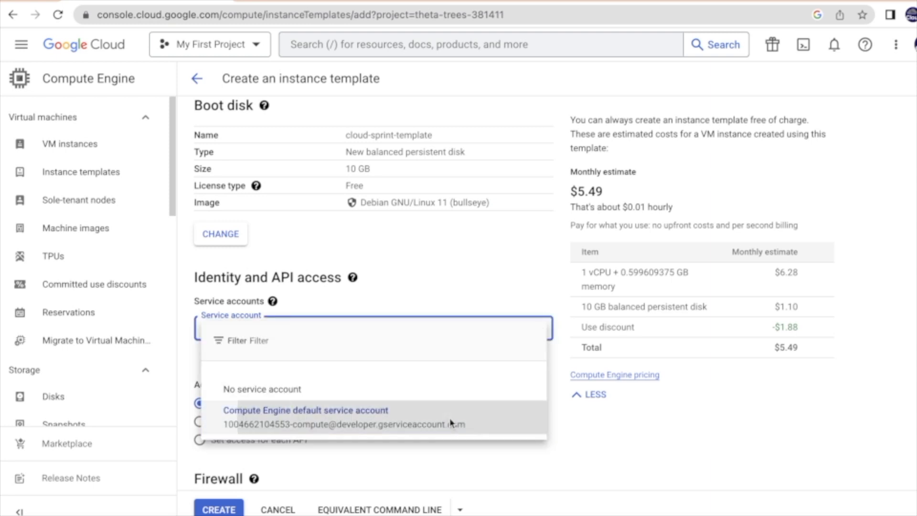
pyautogui.click(454, 422)
# Allow both HTTP and HTTPS traffic in the template's firewall settings
pyautogui.scroll(-3, 300, 297)
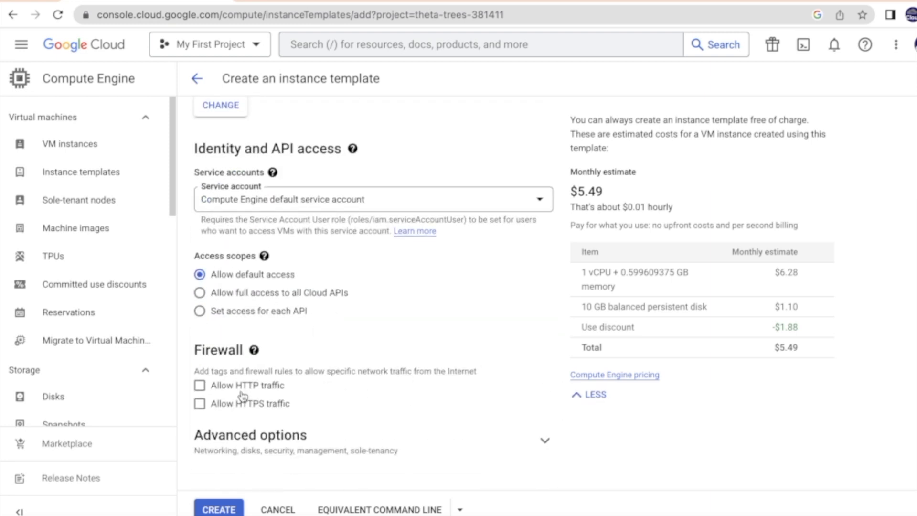
pyautogui.click(200, 391)
pyautogui.click(200, 404)
# Add a startup script in the advanced management options that runs apt-get update, installs and starts nginx, and writes $HOSTNAME into /var/www/html/index.nginx-debian.html
pyautogui.click(545, 439)
pyautogui.scroll(-5, 518, 336)
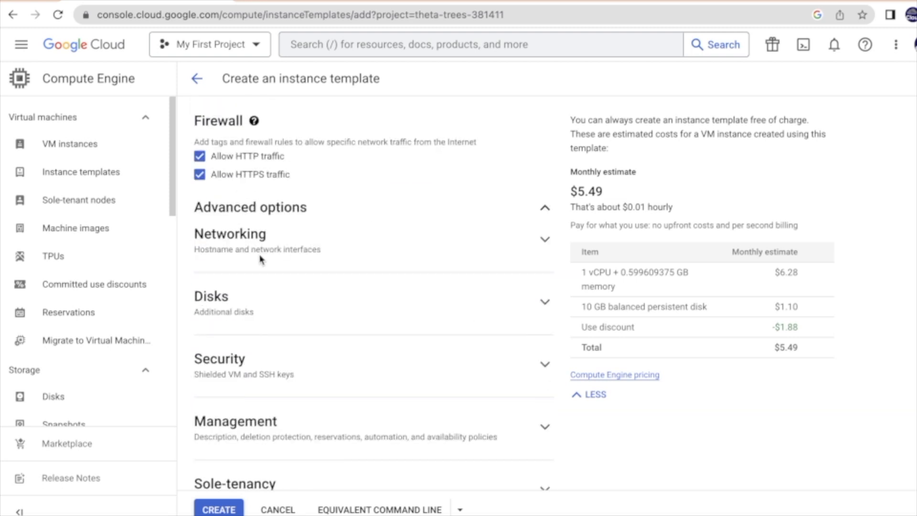
pyautogui.scroll(-1, 466, 370)
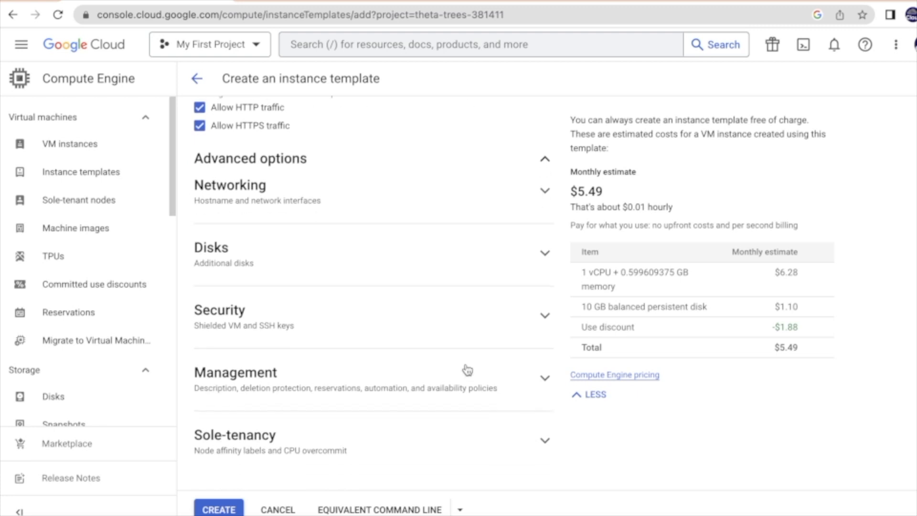
pyautogui.click(545, 377)
pyautogui.scroll(-5, 570, 365)
pyautogui.scroll(-1, 565, 370)
pyautogui.click(293, 284)
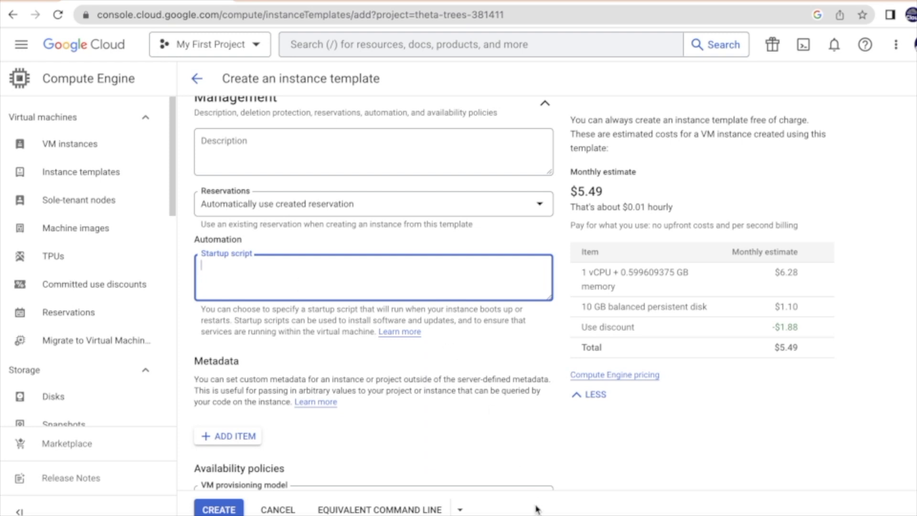
pyautogui.hotkey('ctrl', 'v')
pyautogui.moveTo(550, 297); pyautogui.dragTo(544, 370)
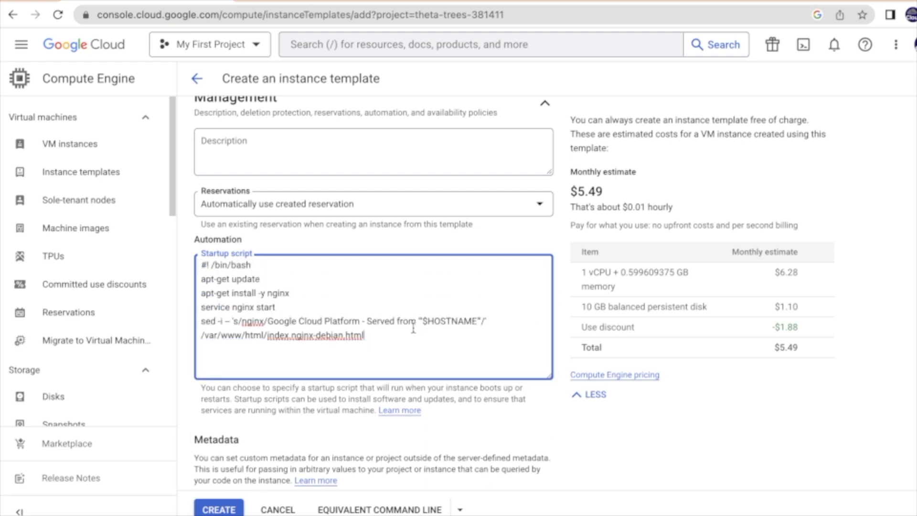
# Check the startup script lines and availability policies, and create the instance template
pyautogui.moveTo(277, 281); pyautogui.dragTo(186, 285)
pyautogui.moveTo(290, 292); pyautogui.dragTo(198, 310)
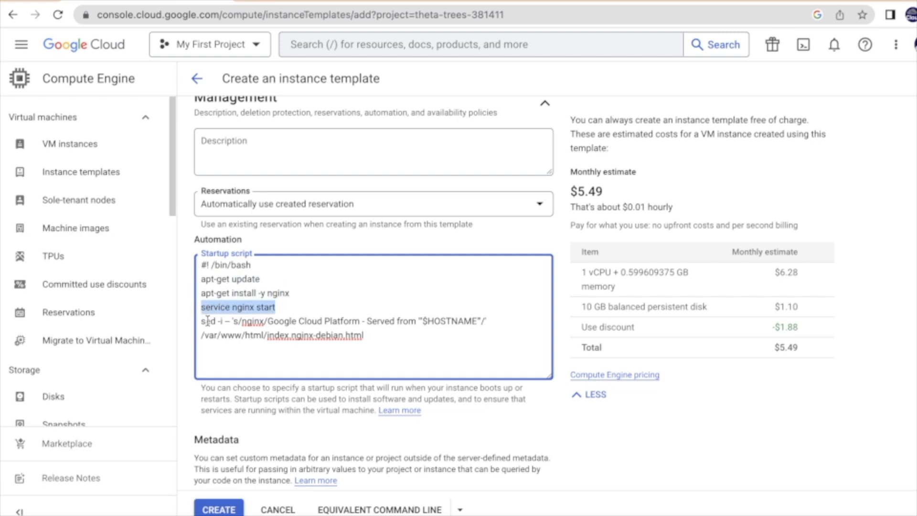
pyautogui.moveTo(383, 336); pyautogui.dragTo(276, 334)
pyautogui.moveTo(371, 321); pyautogui.dragTo(483, 321)
pyautogui.click(499, 339)
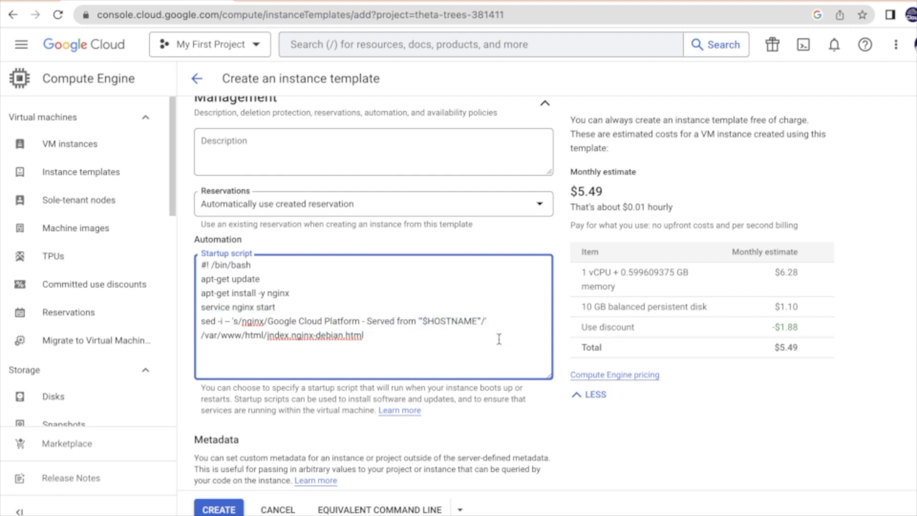
pyautogui.scroll(-5, 286, 401)
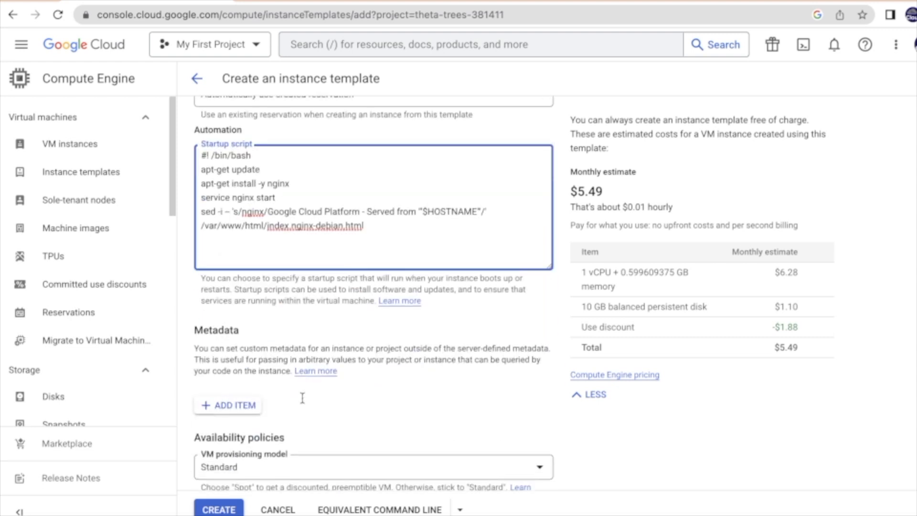
pyautogui.scroll(-3, 345, 313)
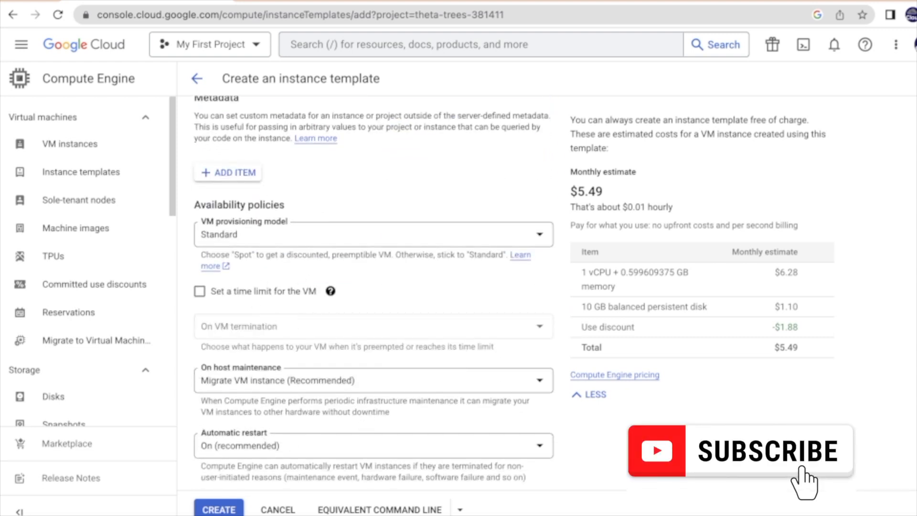
pyautogui.click(219, 509)
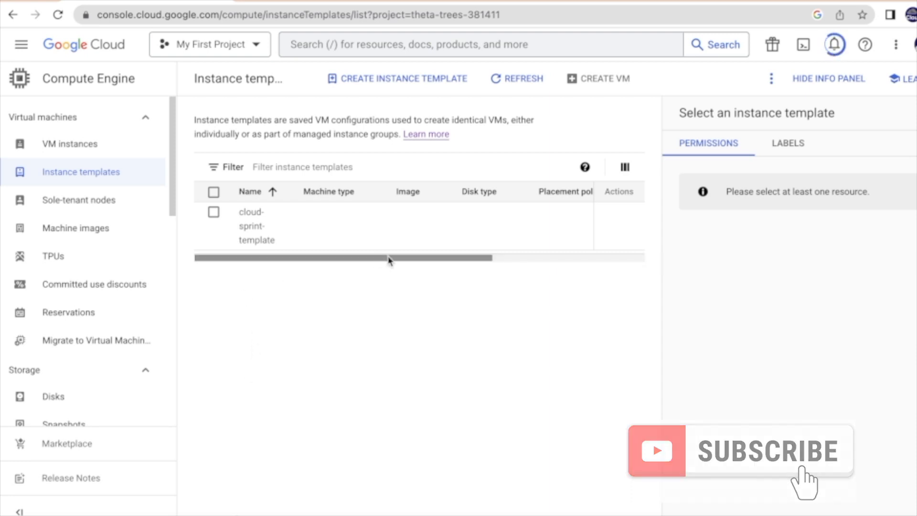
# Review the managed instance group task on the Lab 01 slide and the actions available for cloud-sprint-template in the Google Cloud console
pyautogui.moveTo(389, 261); pyautogui.dragTo(364, 301)
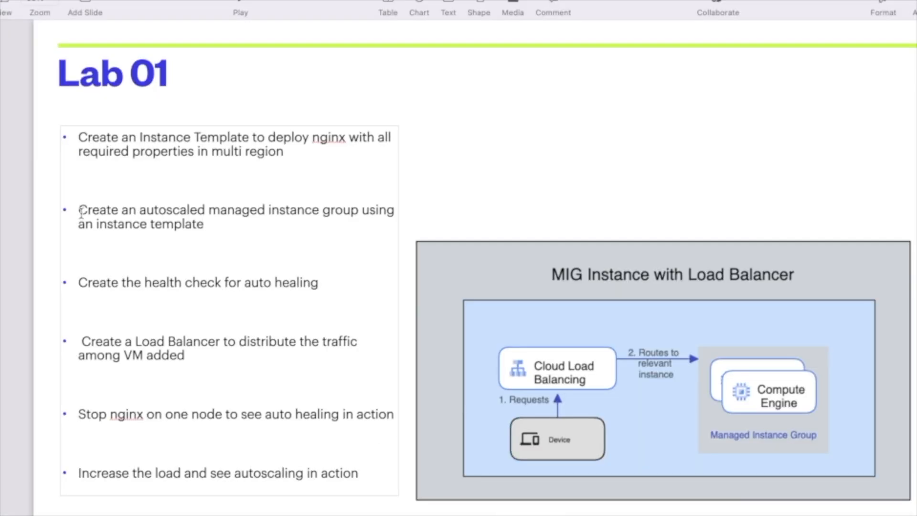
pyautogui.moveTo(81, 209); pyautogui.dragTo(248, 223)
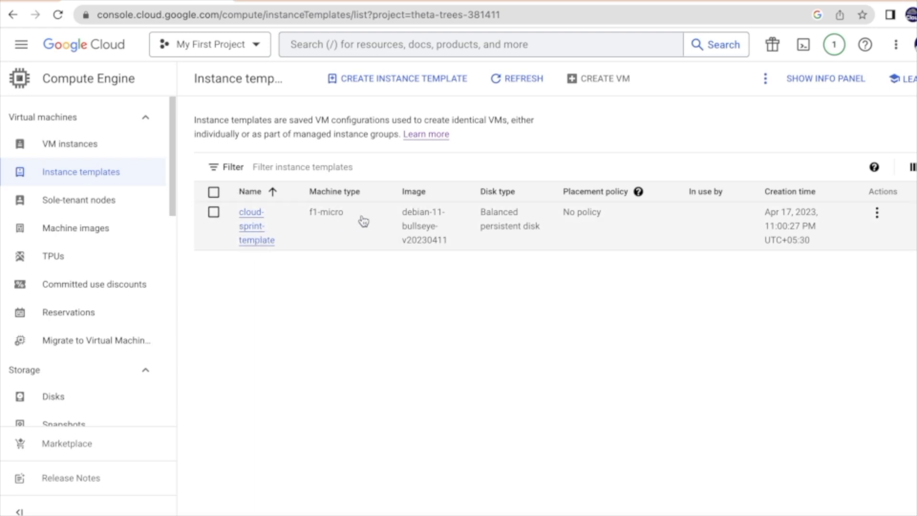
pyautogui.moveTo(308, 218); pyautogui.dragTo(390, 219)
pyautogui.click(440, 243)
pyautogui.click(879, 217)
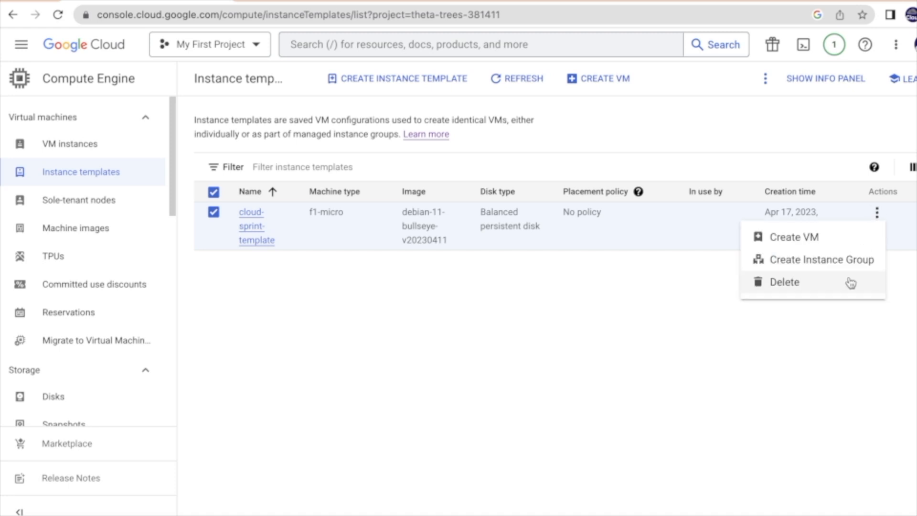
pyautogui.click(829, 404)
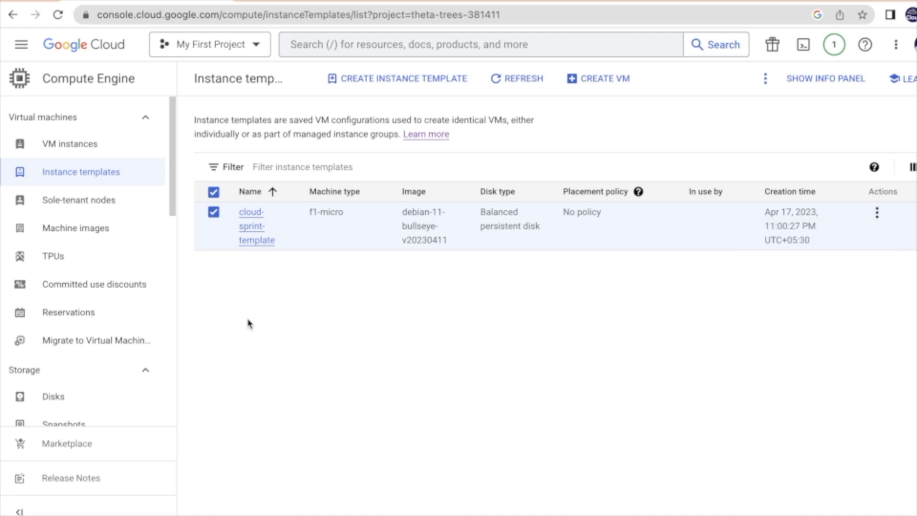
pyautogui.click(877, 213)
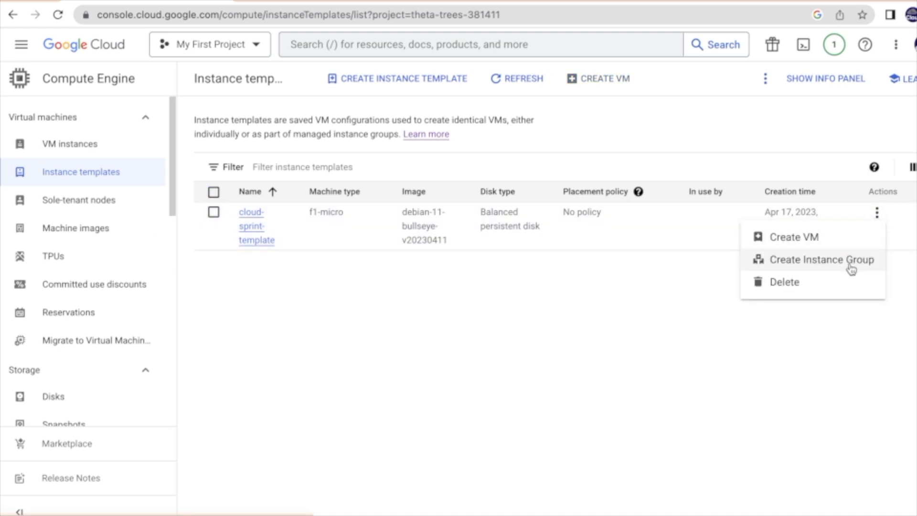
pyautogui.click(407, 365)
# Start creating an instance group from the Instance groups page as a new managed instance group (stateless)
pyautogui.moveTo(172, 190); pyautogui.dragTo(161, 279)
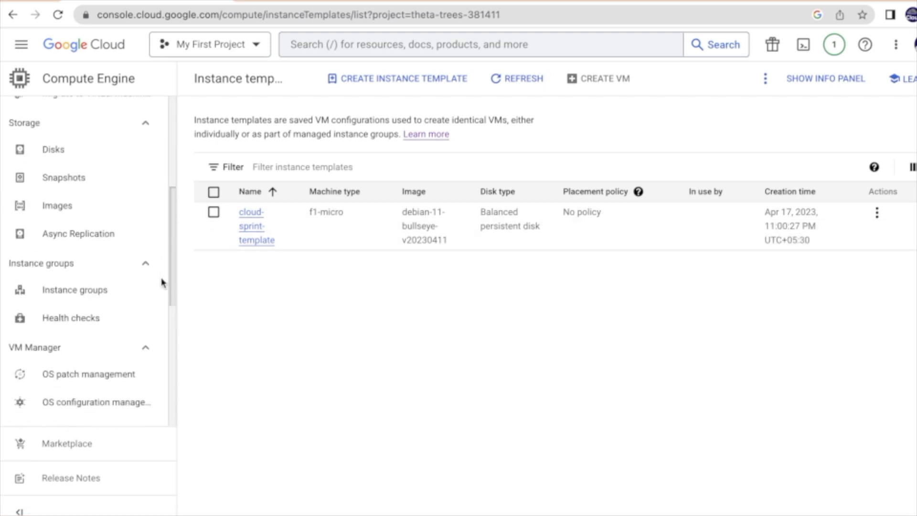
pyautogui.click(72, 288)
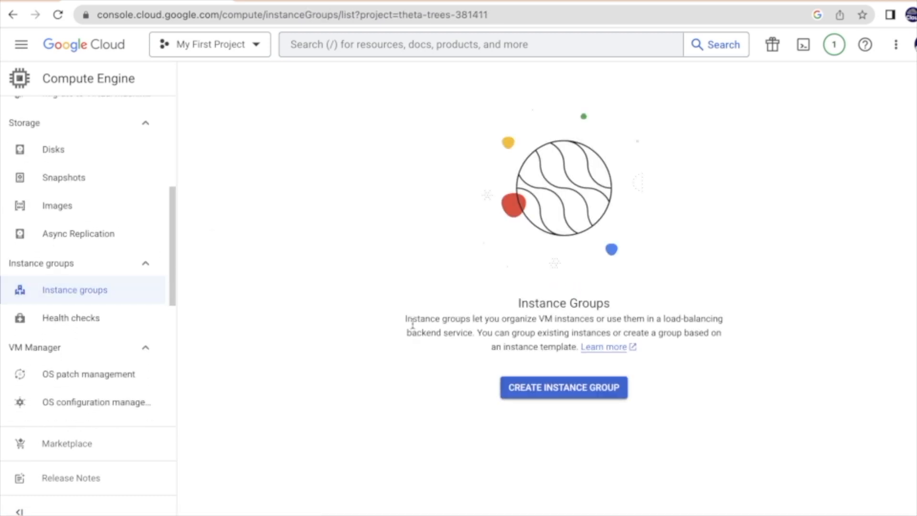
pyautogui.moveTo(407, 321); pyautogui.dragTo(725, 321)
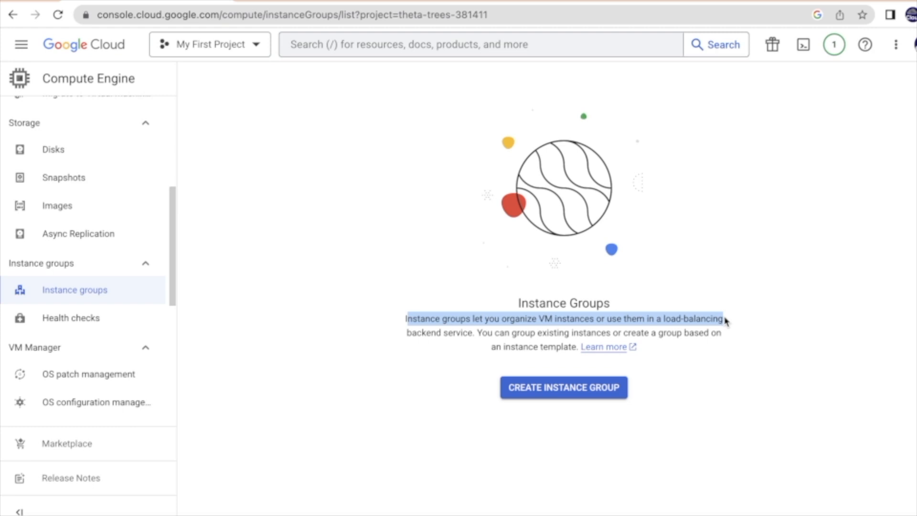
pyautogui.click(682, 378)
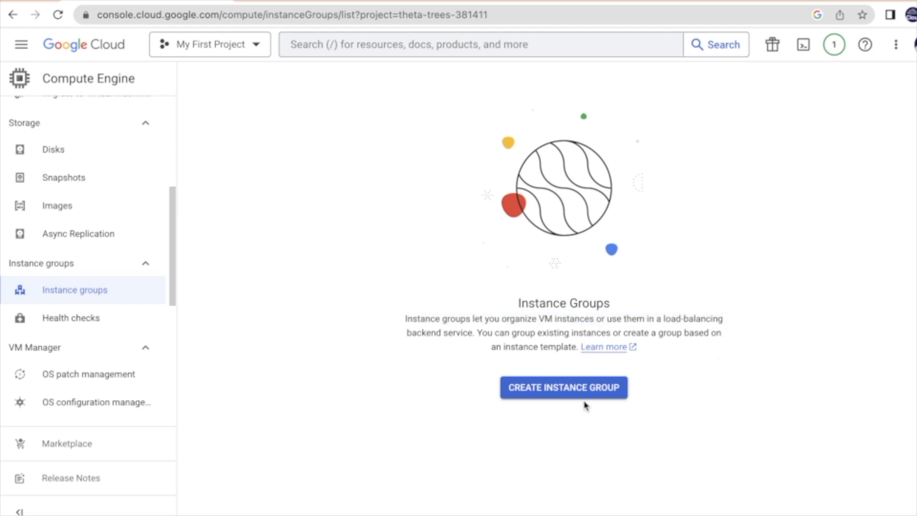
pyautogui.click(584, 395)
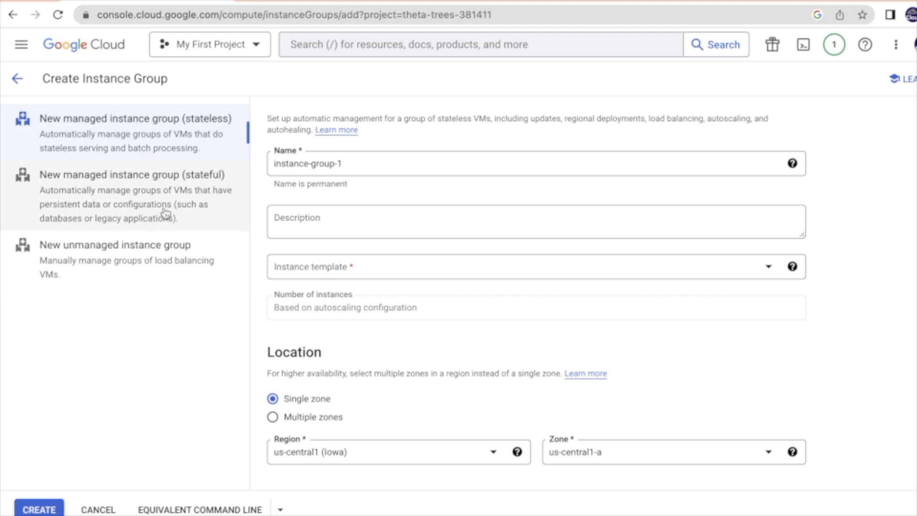
pyautogui.click(144, 255)
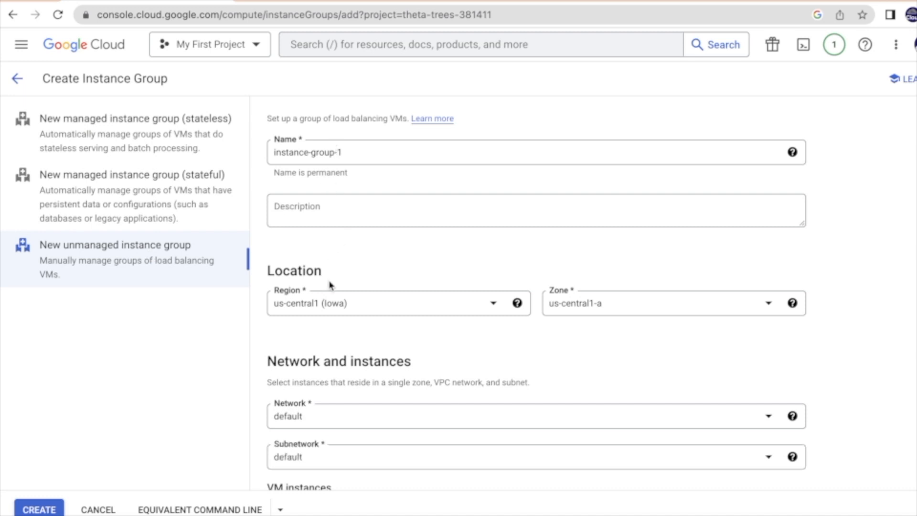
pyautogui.click(157, 143)
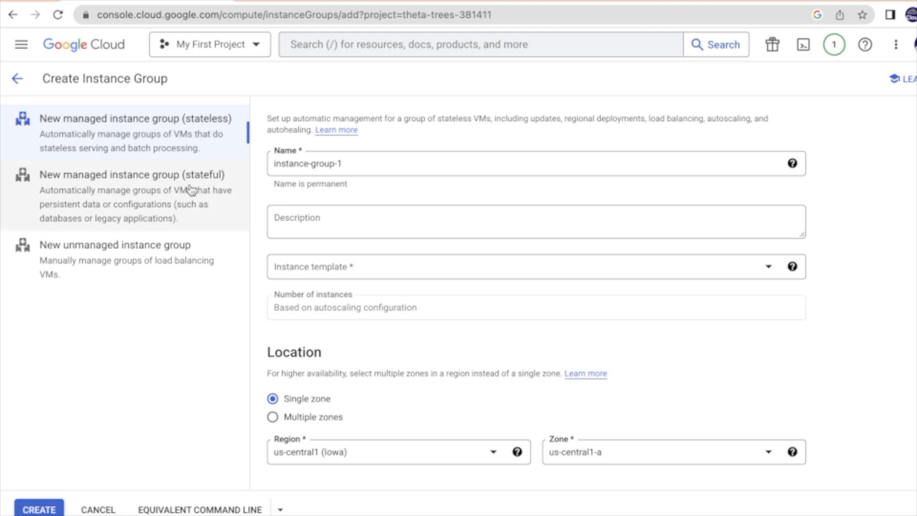
# Assign cloud-sprint-template as the instance template of the new instance group
pyautogui.moveTo(368, 164); pyautogui.dragTo(302, 269)
pyautogui.click(301, 269)
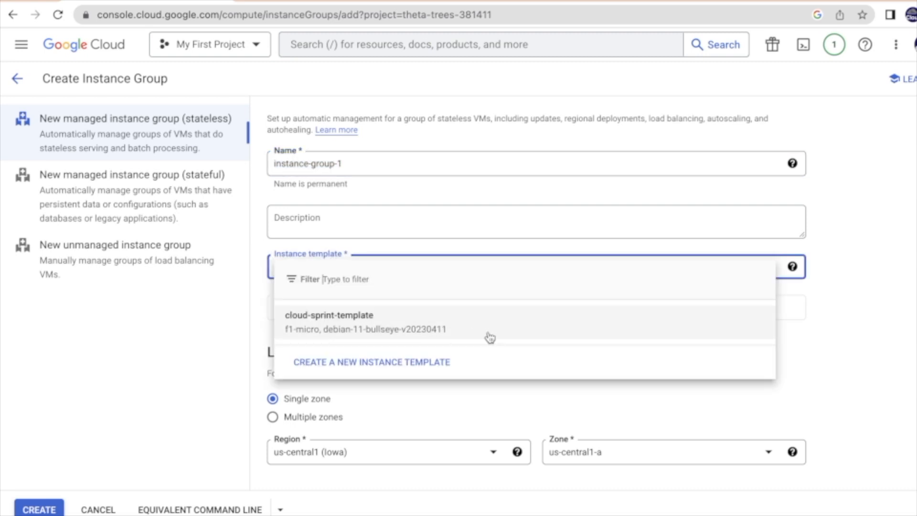
pyautogui.click(432, 324)
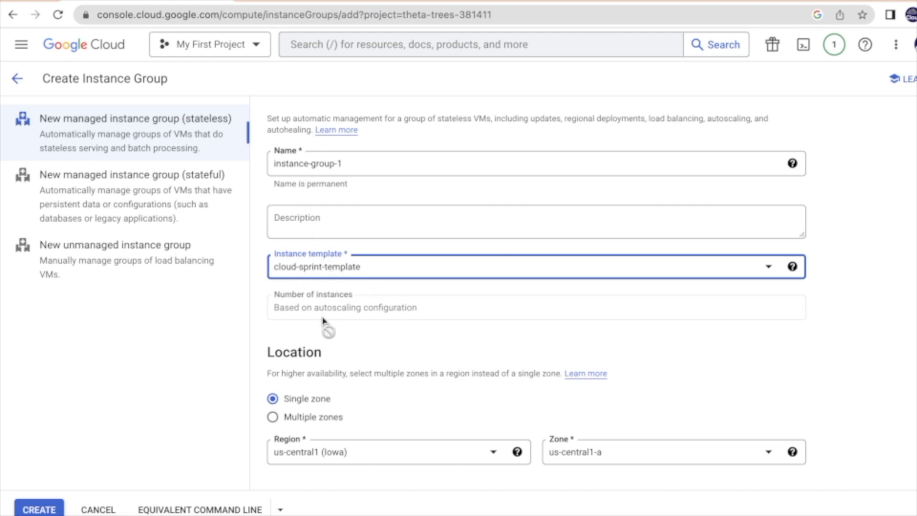
pyautogui.click(824, 341)
pyautogui.scroll(-1, 827, 342)
pyautogui.scroll(-2, 827, 342)
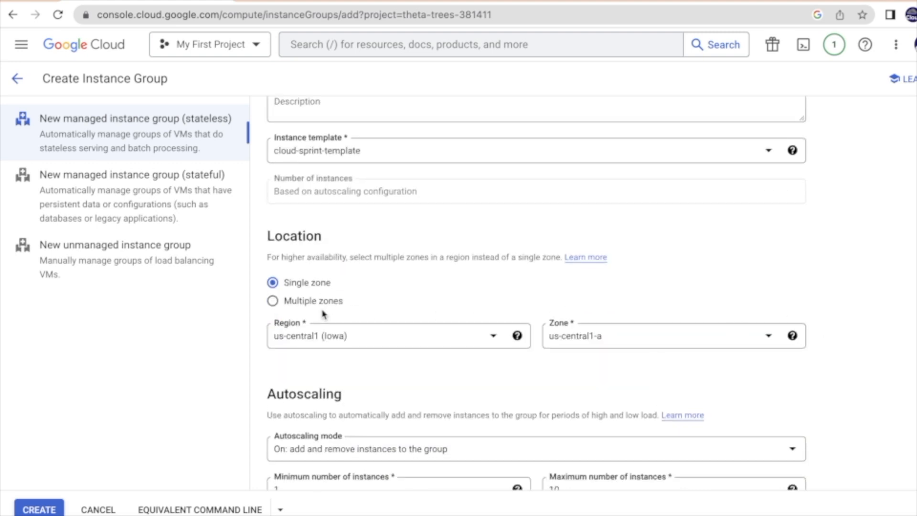
# Set the instance group's location to multiple zones in us-central1 (Iowa) with an Even target distribution shape
pyautogui.click(276, 304)
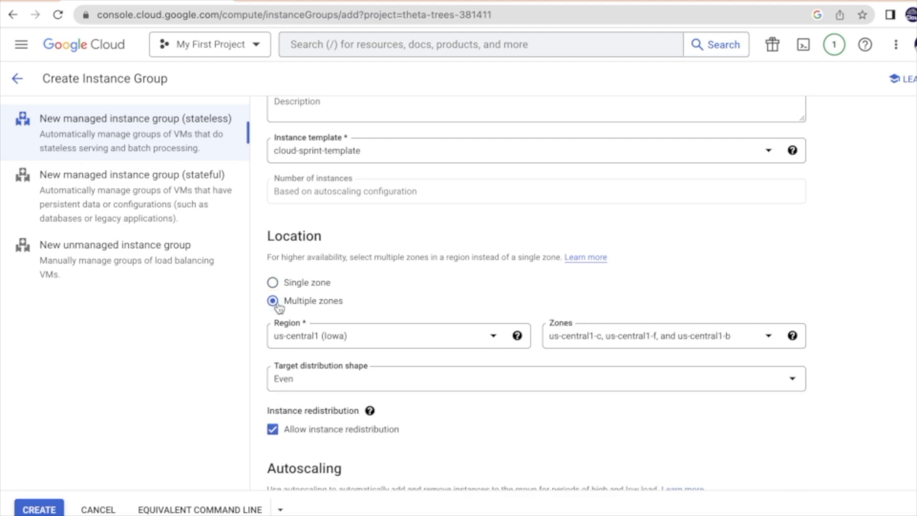
pyautogui.click(606, 340)
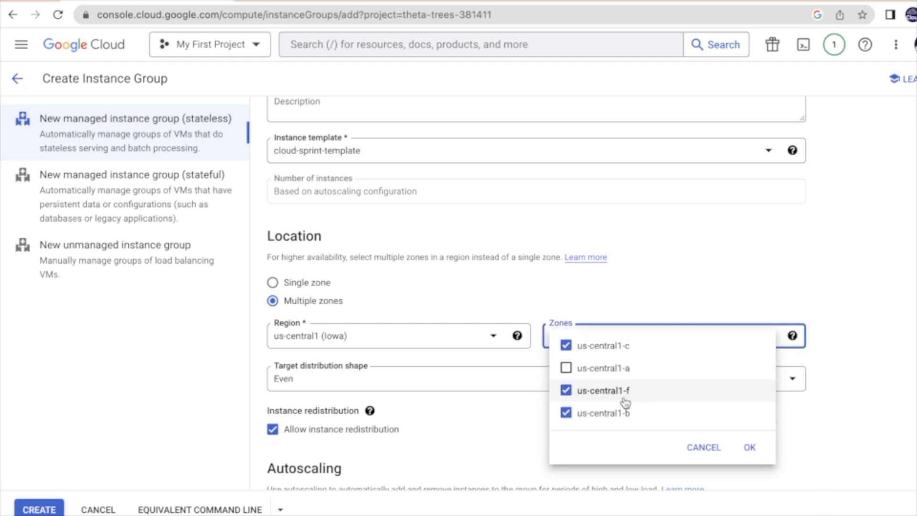
pyautogui.click(566, 413)
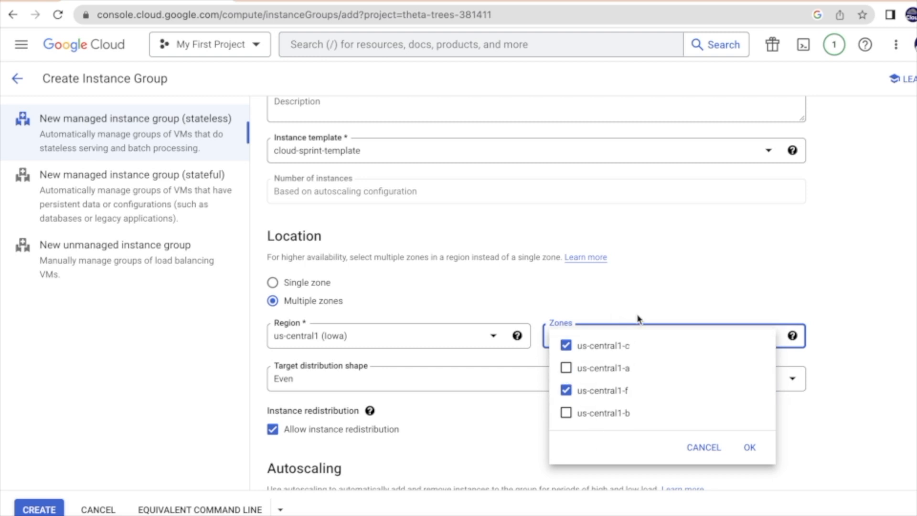
pyautogui.click(682, 299)
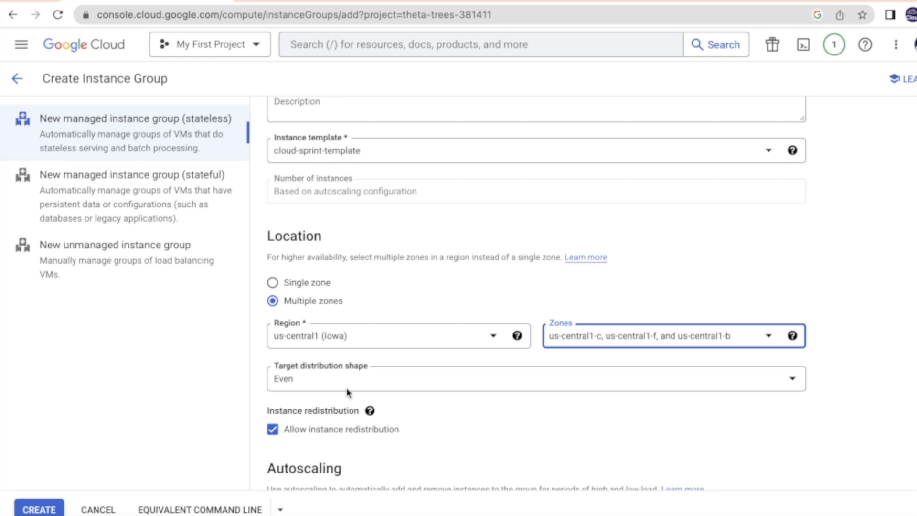
pyautogui.scroll(-1, 310, 374)
pyautogui.click(310, 373)
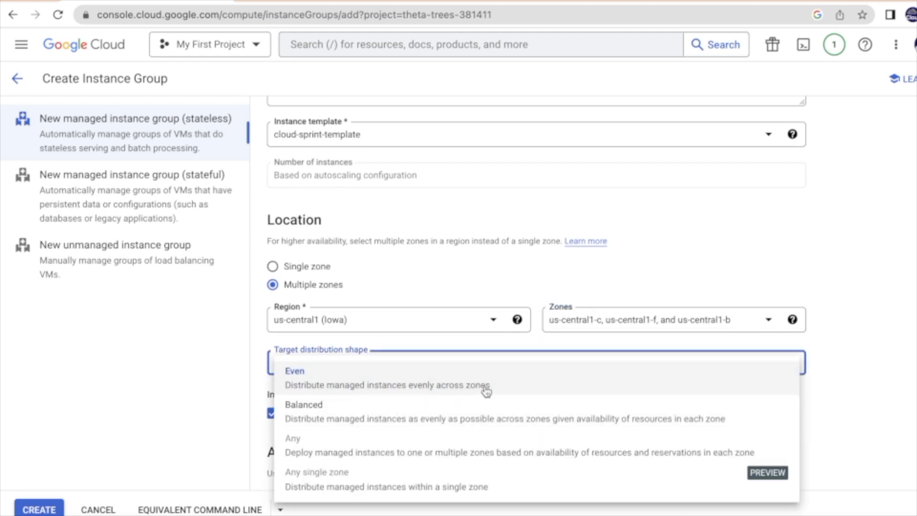
pyautogui.click(534, 390)
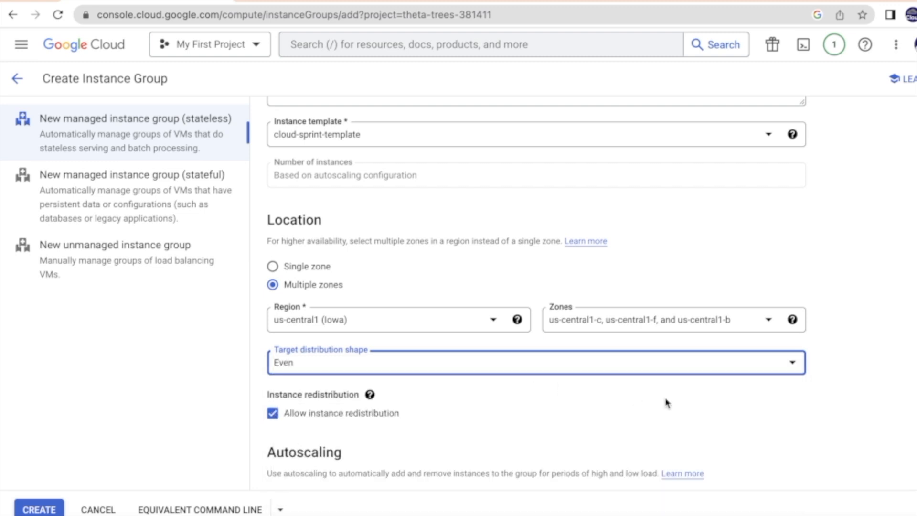
# Set the autoscaling limits to a minimum of 2 and a maximum of 4 instances
pyautogui.scroll(-5, 702, 403)
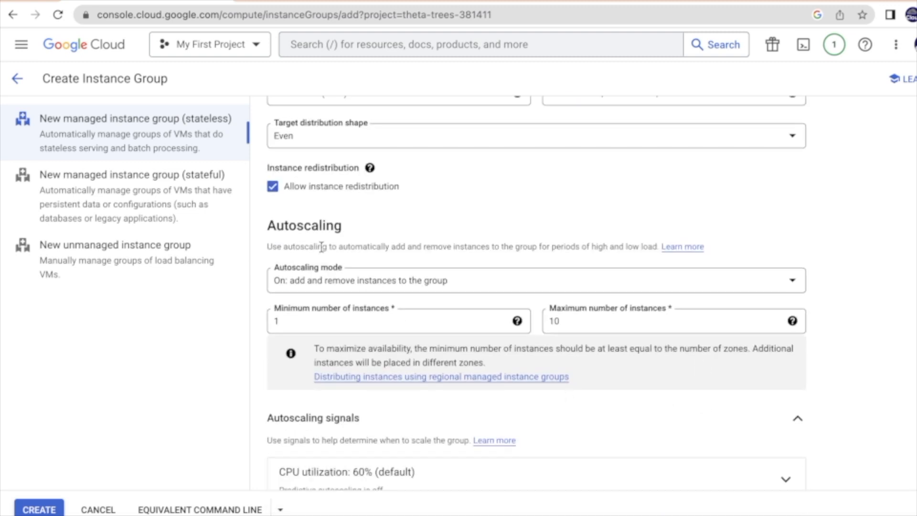
pyautogui.moveTo(276, 244); pyautogui.dragTo(520, 246)
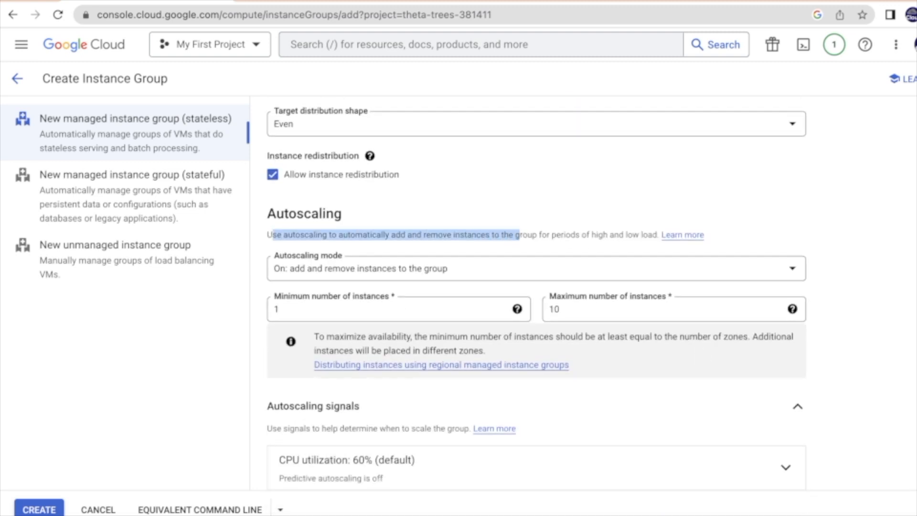
pyautogui.scroll(-2, 519, 246)
pyautogui.click(422, 146)
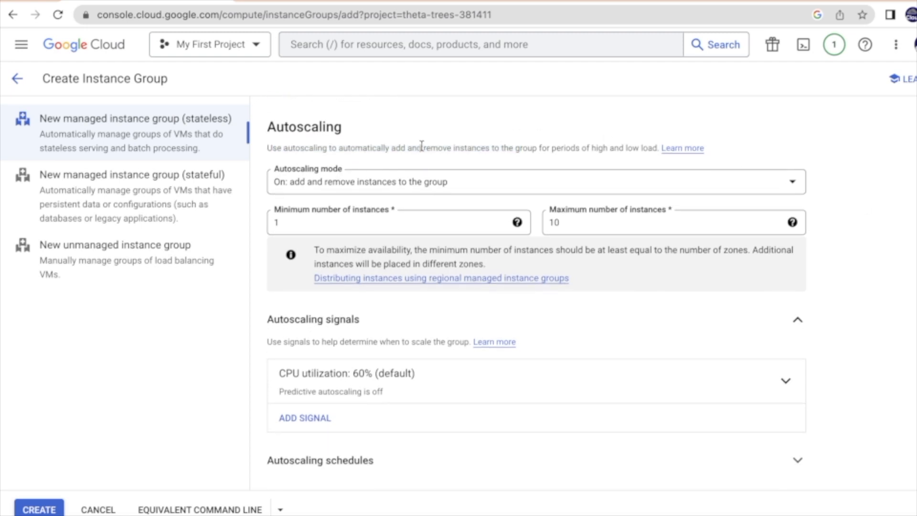
pyautogui.moveTo(538, 149); pyautogui.dragTo(591, 151)
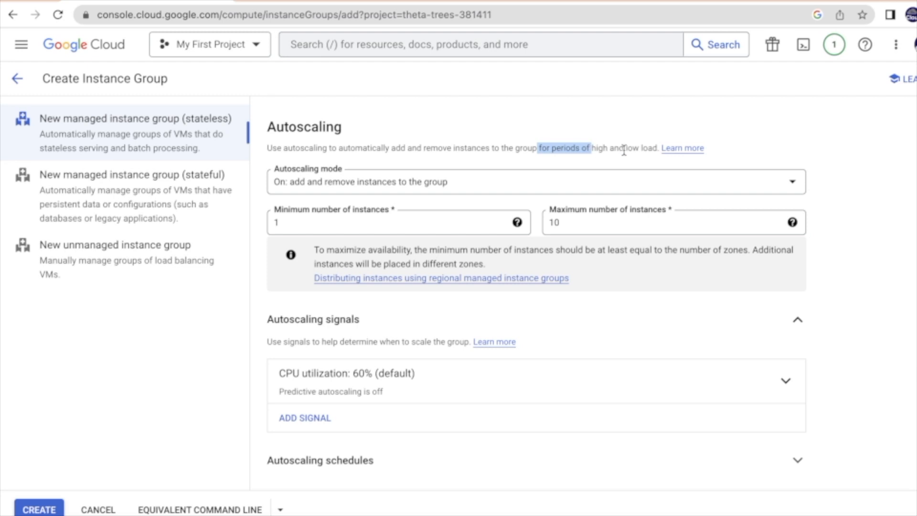
pyautogui.moveTo(290, 227); pyautogui.dragTo(271, 228)
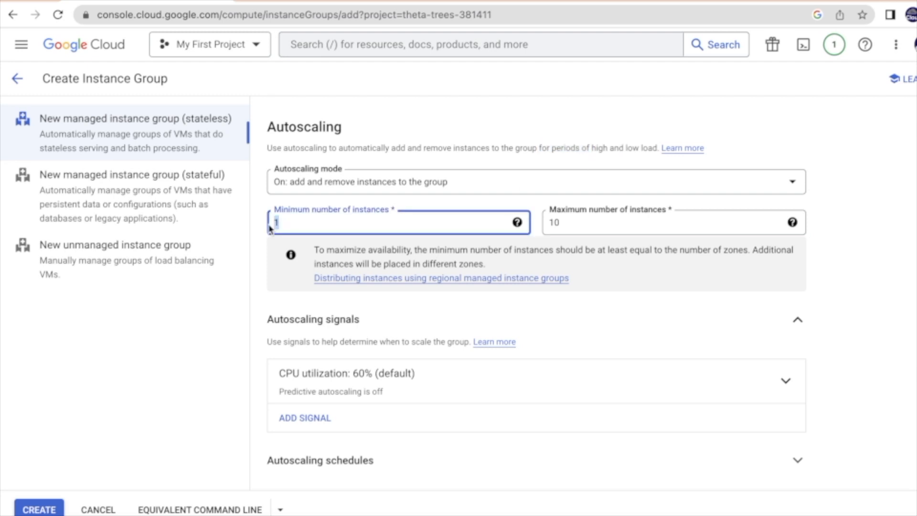
pyautogui.moveTo(561, 226); pyautogui.dragTo(548, 223)
pyautogui.write('4')
pyautogui.click(836, 263)
pyautogui.click(299, 223)
pyautogui.click(565, 225)
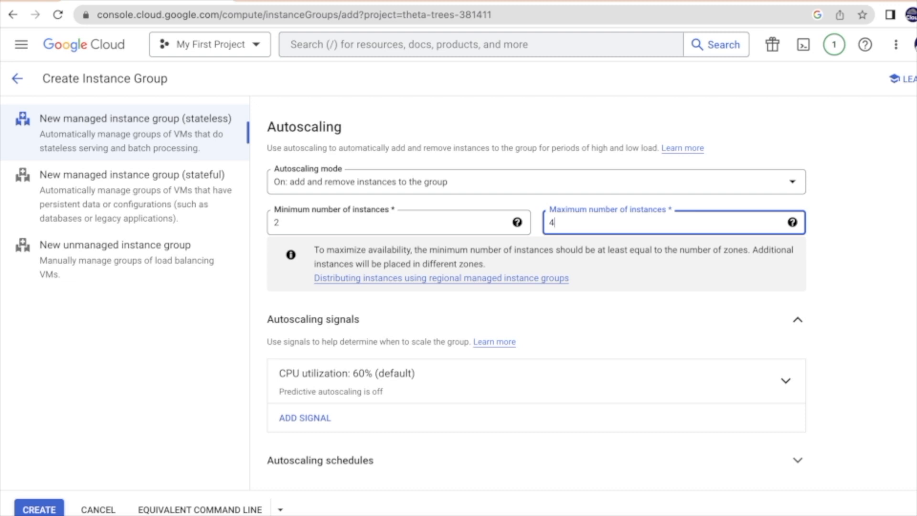
# Review the autoscaling signals and the CPU utilization signal's target and predictive autoscaling options, leaving the signal as it is
pyautogui.scroll(-3, 536, 286)
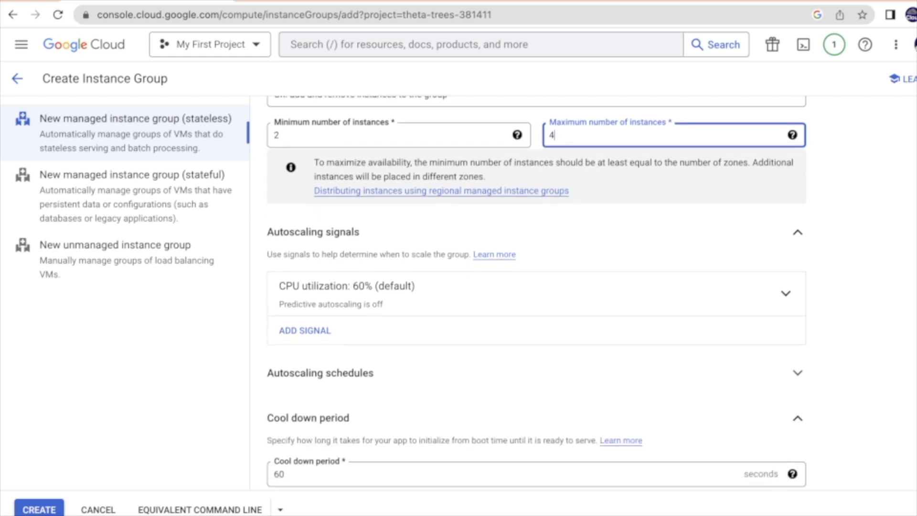
pyautogui.scroll(3, 536, 292)
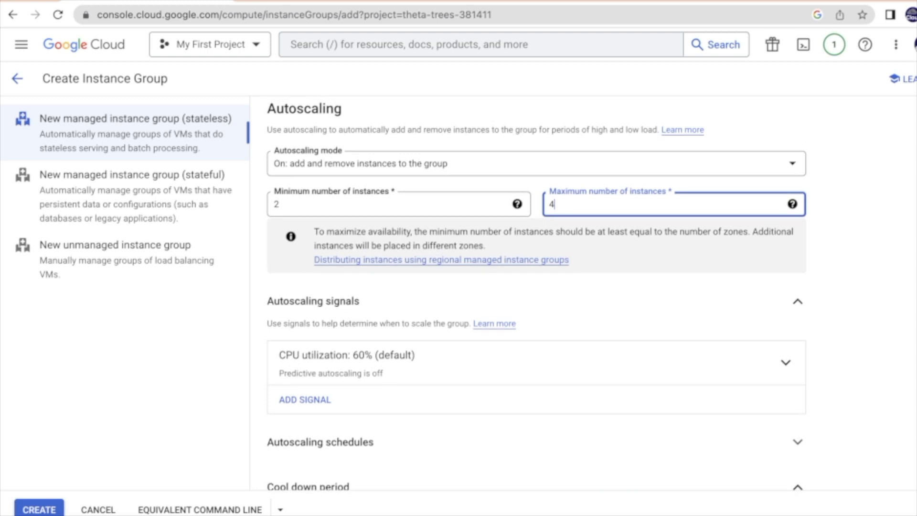
pyautogui.moveTo(255, 301); pyautogui.dragTo(365, 306)
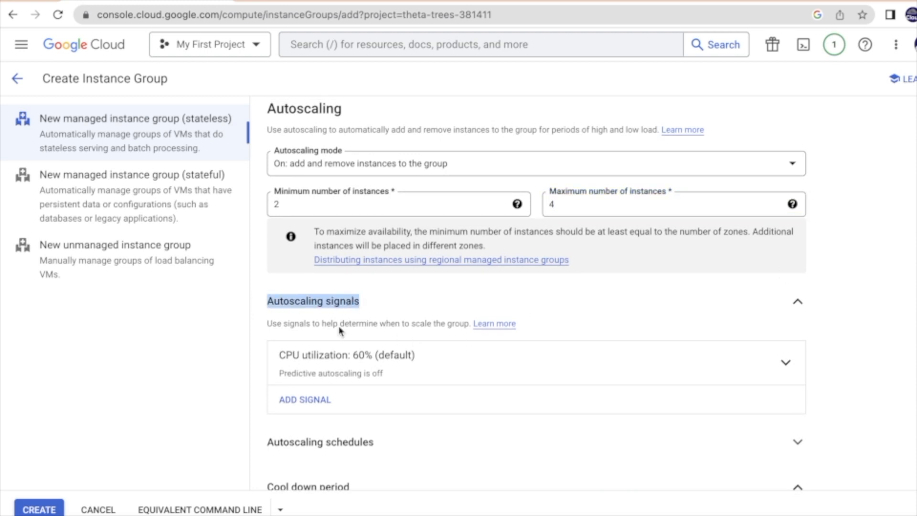
pyautogui.moveTo(312, 323); pyautogui.dragTo(419, 323)
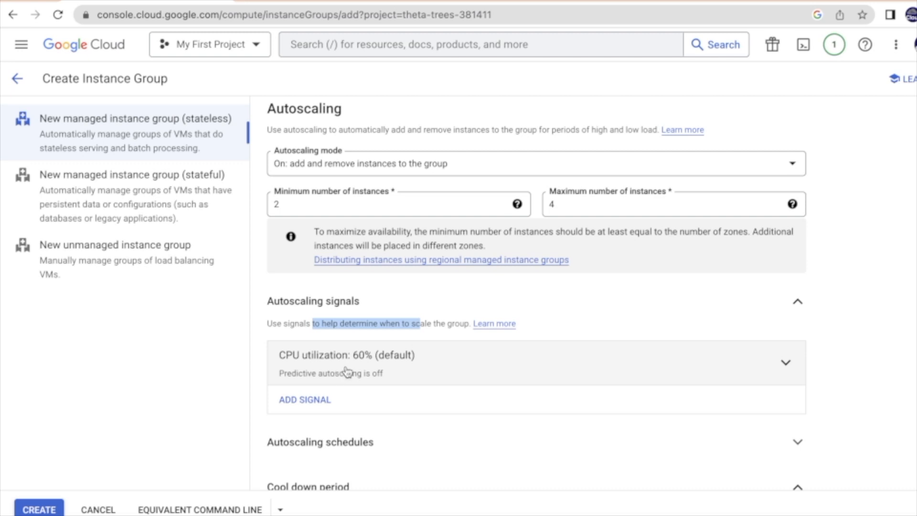
pyautogui.click(347, 372)
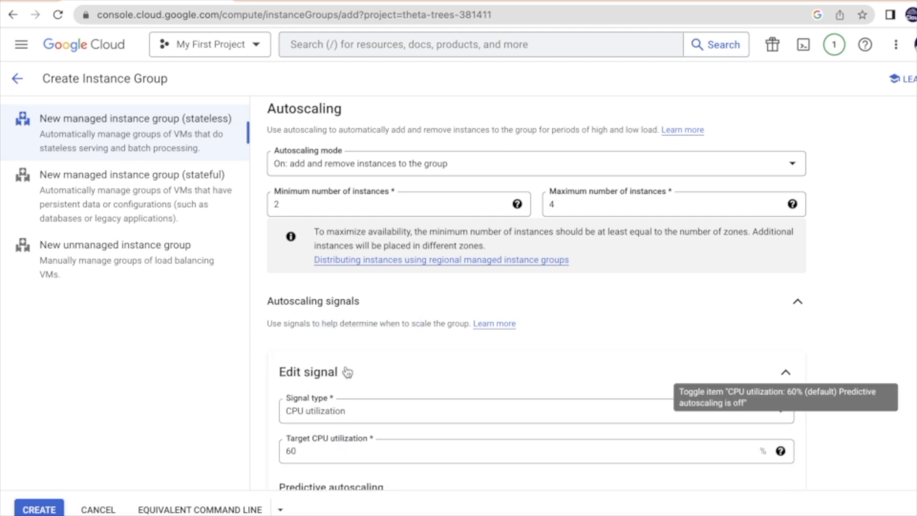
pyautogui.scroll(-3, 483, 401)
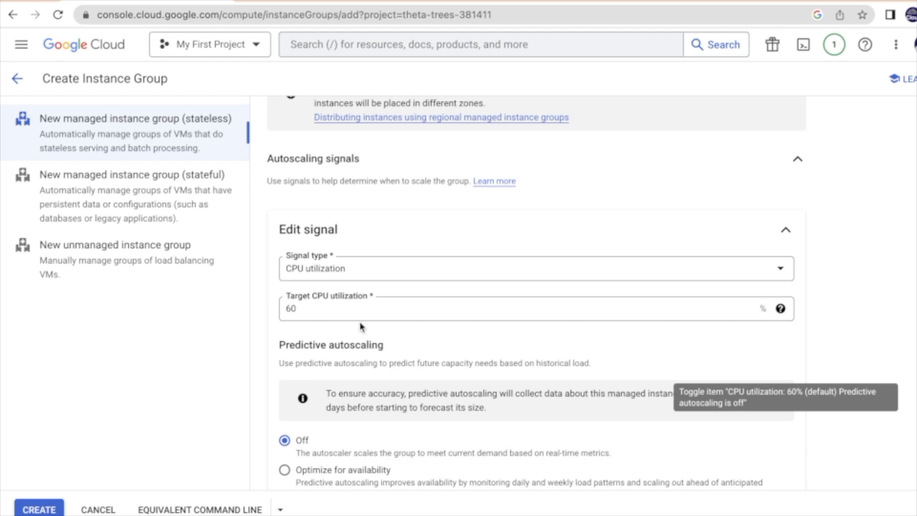
pyautogui.click(356, 314)
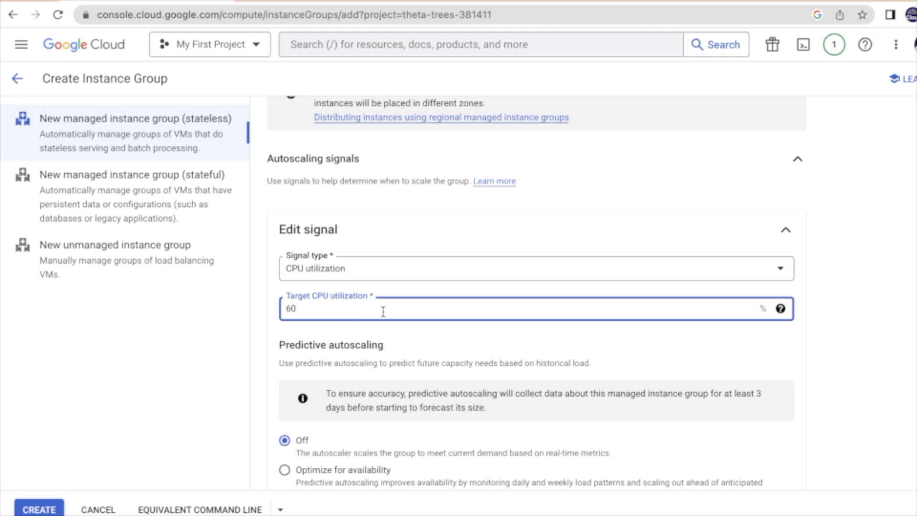
pyautogui.click(843, 334)
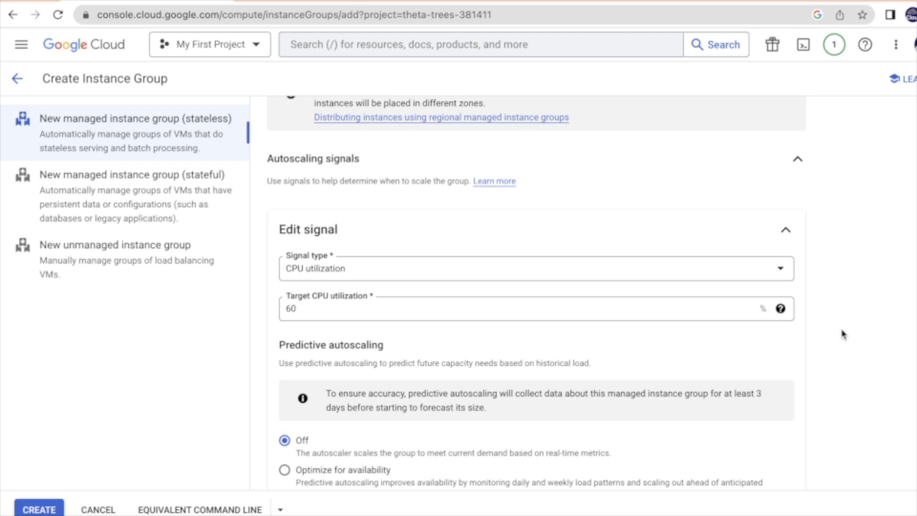
pyautogui.scroll(-2, 836, 356)
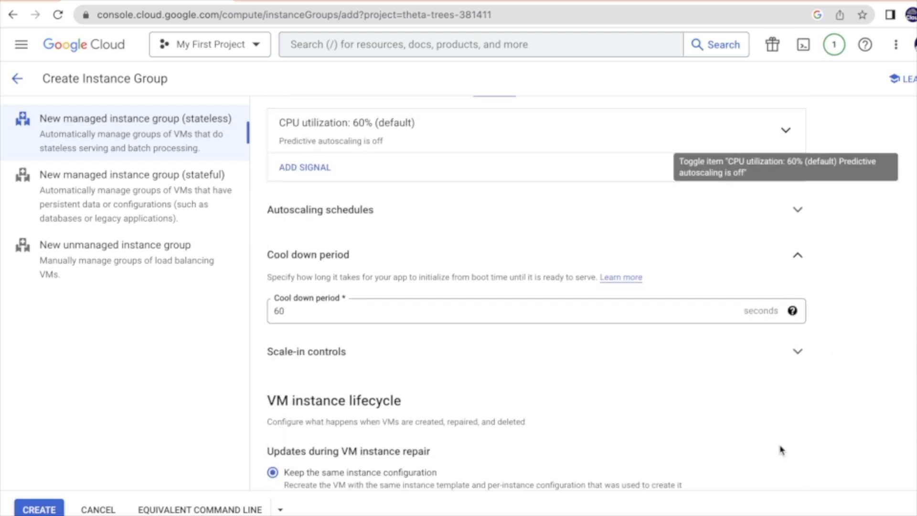
# Check which signal types are available for an additional autoscaling signal, and discard the new signal
pyautogui.click(305, 167)
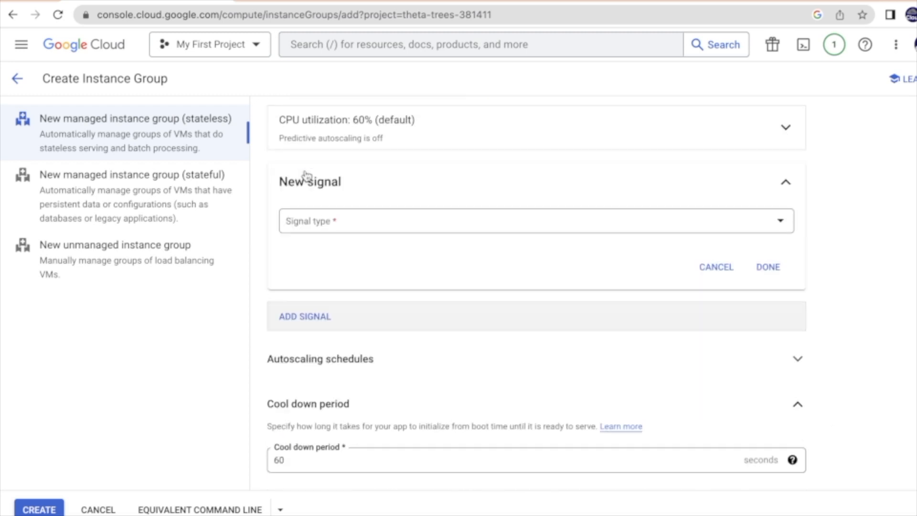
pyautogui.click(331, 229)
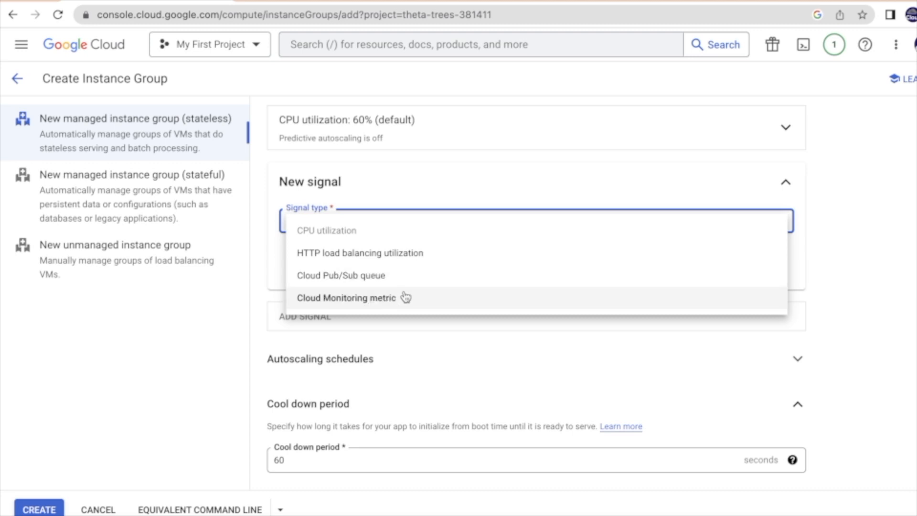
pyautogui.click(371, 170)
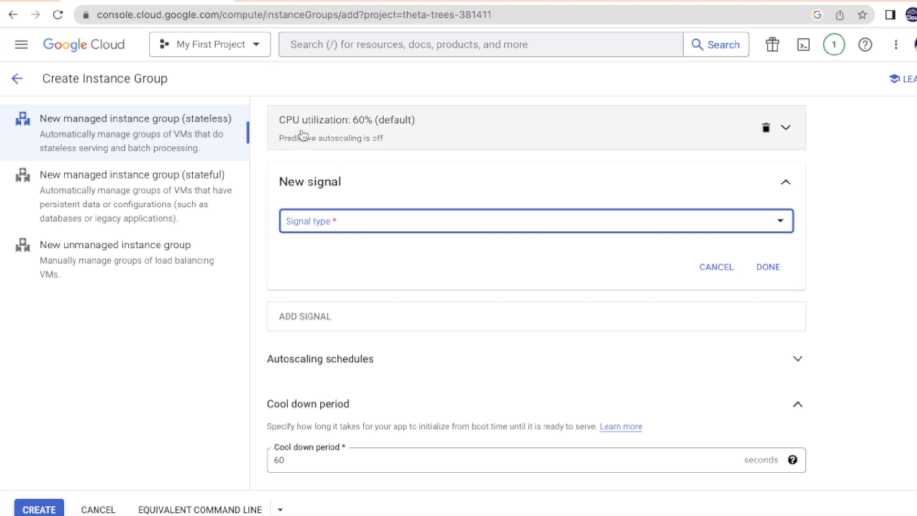
pyautogui.scroll(-2, 702, 398)
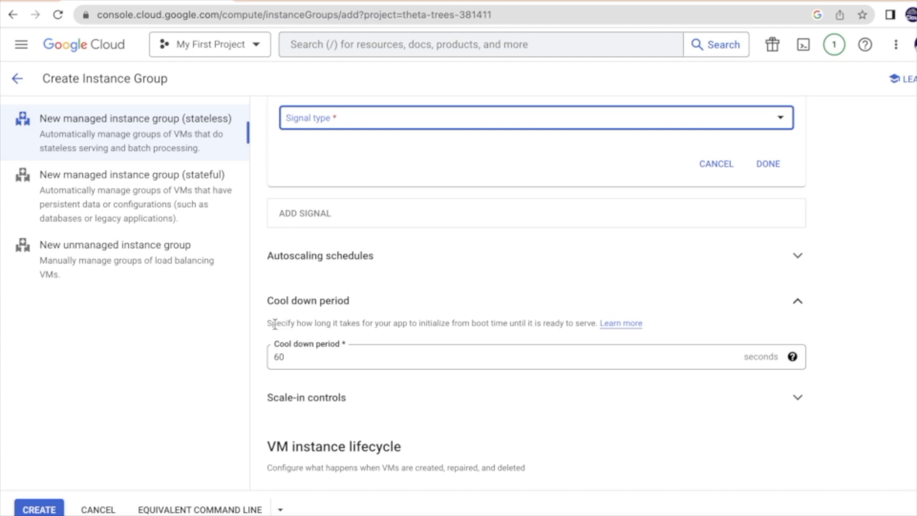
pyautogui.moveTo(319, 323); pyautogui.dragTo(466, 345)
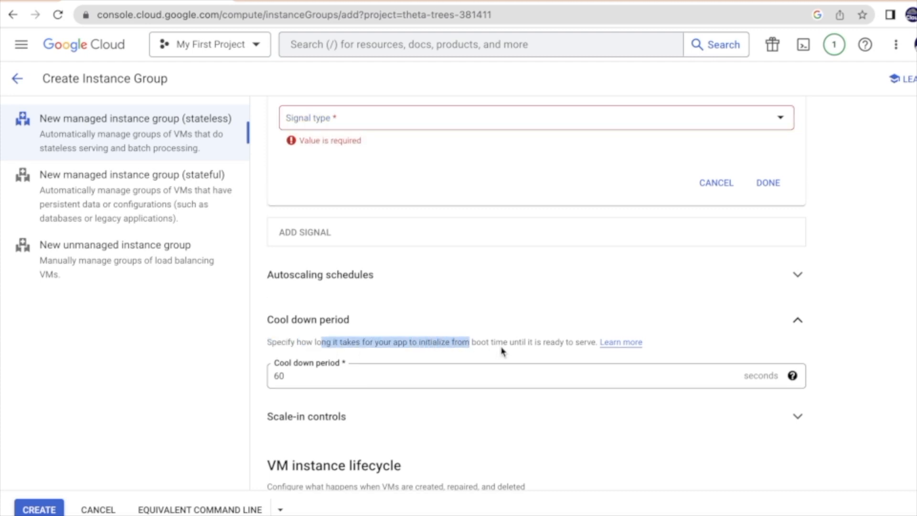
pyautogui.click(727, 194)
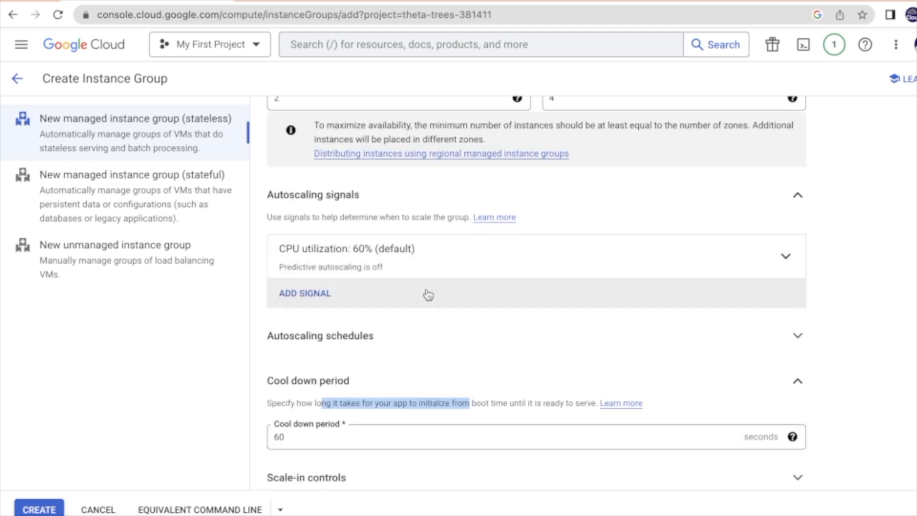
# Read the cool down period description and examine its value in the autoscaling settings
pyautogui.click(332, 399)
pyautogui.moveTo(332, 401); pyautogui.dragTo(267, 404)
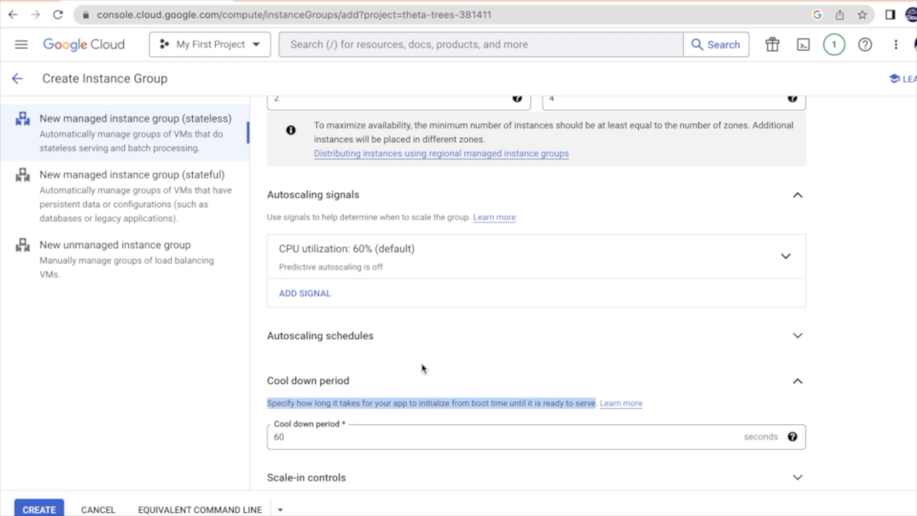
pyautogui.click(466, 414)
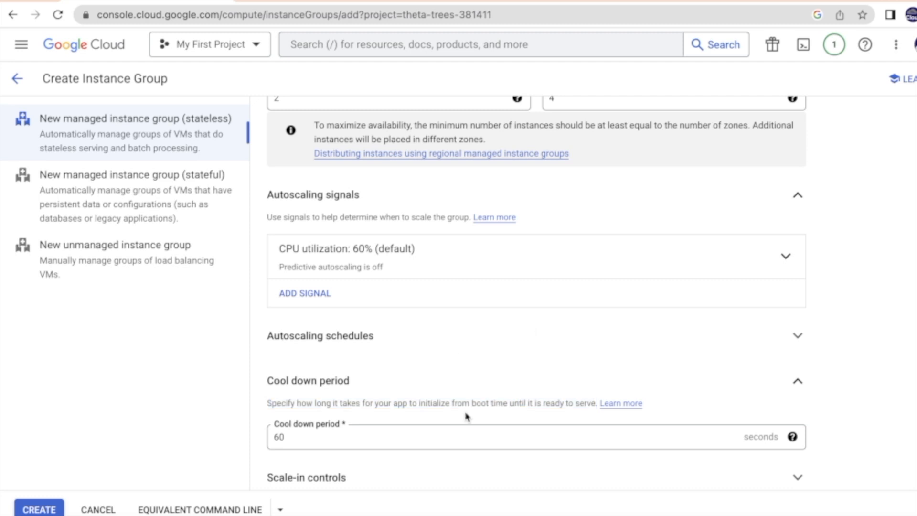
pyautogui.moveTo(471, 403); pyautogui.dragTo(509, 404)
pyautogui.click(556, 404)
pyautogui.moveTo(575, 403); pyautogui.dragTo(451, 403)
pyautogui.moveTo(361, 403); pyautogui.dragTo(451, 406)
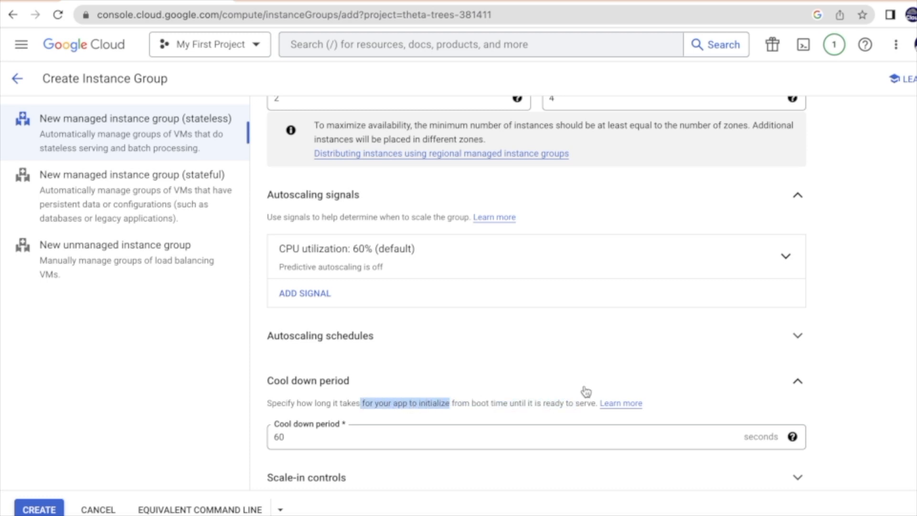
pyautogui.scroll(-3, 536, 288)
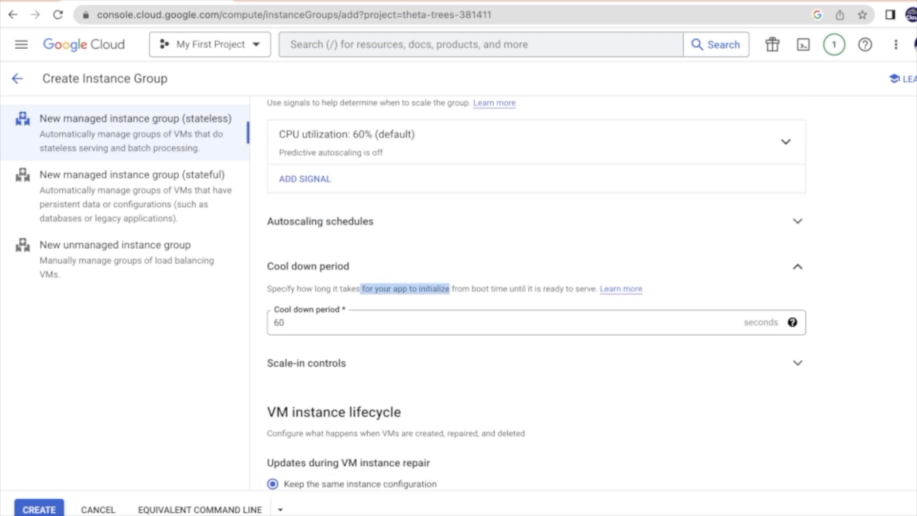
pyautogui.click(328, 324)
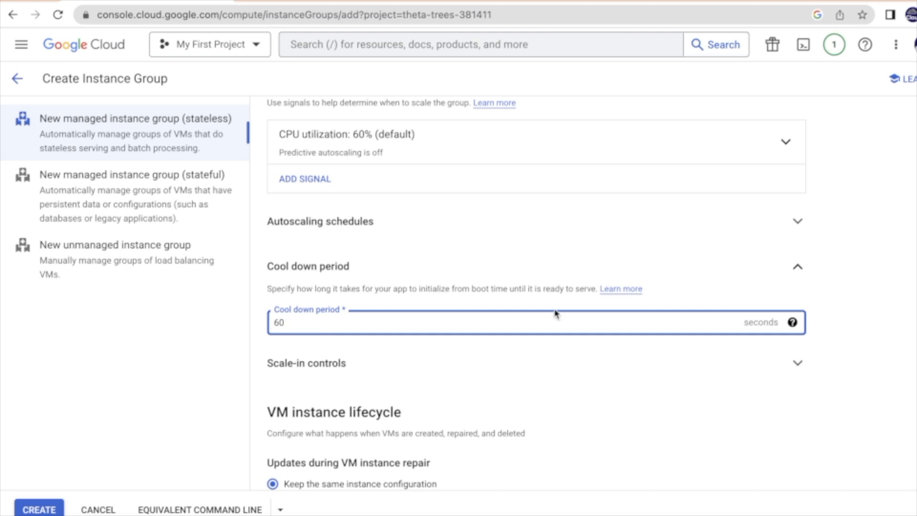
# Review the VM instance lifecycle options and the autohealing health check description
pyautogui.scroll(-2, 792, 322)
pyautogui.scroll(-4, 440, 237)
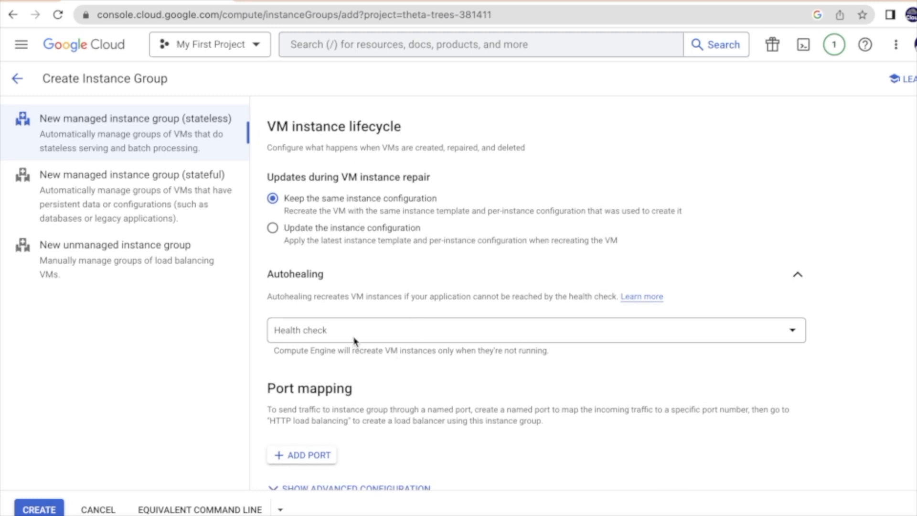
pyautogui.scroll(-1, 755, 363)
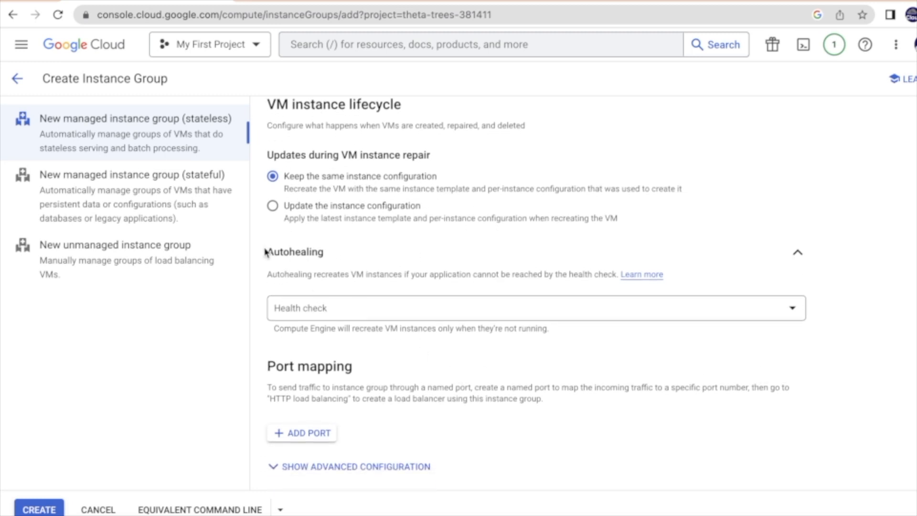
pyautogui.moveTo(313, 276)
pyautogui.mouseDown()
pyautogui.moveTo(377, 286)
pyautogui.moveTo(496, 275)
pyautogui.mouseUp()
pyautogui.moveTo(618, 273); pyautogui.dragTo(462, 269)
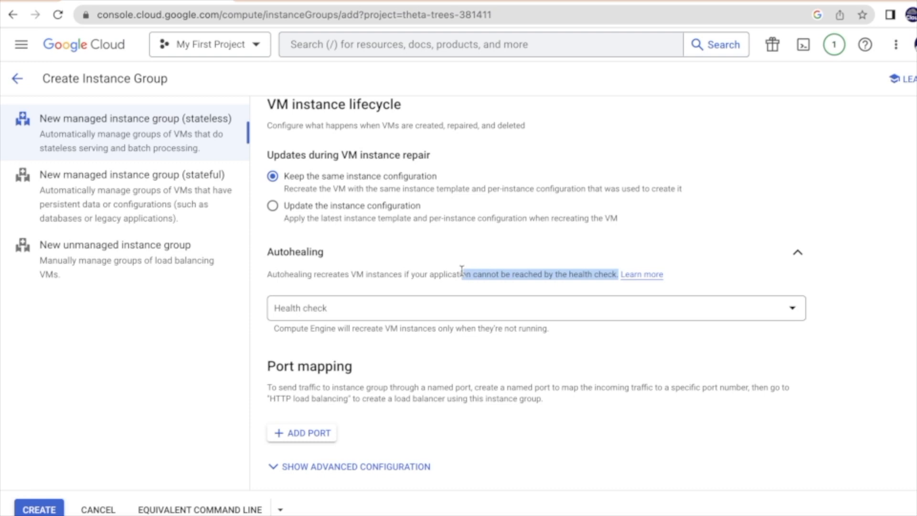
# Start a new autohealing health check named cloud-sprint-hc that uses TCP on port 80
pyautogui.click(450, 308)
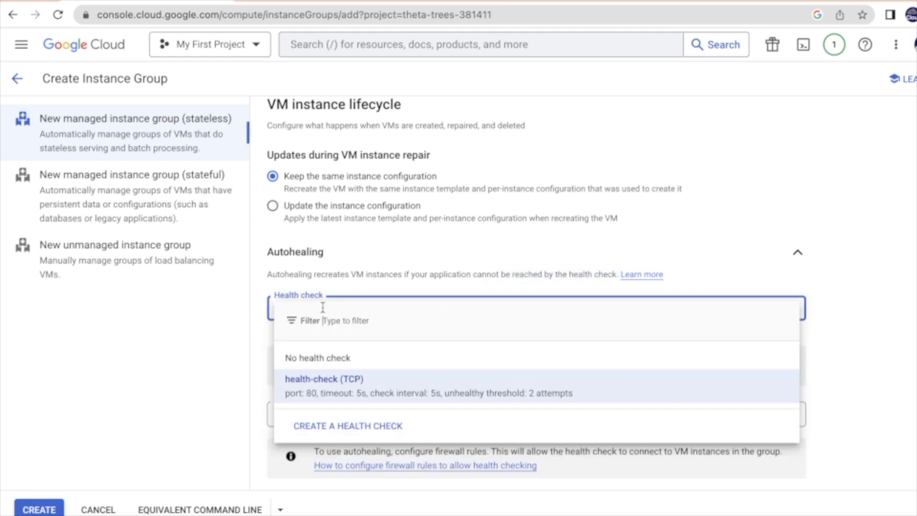
pyautogui.click(353, 426)
pyautogui.click(279, 97)
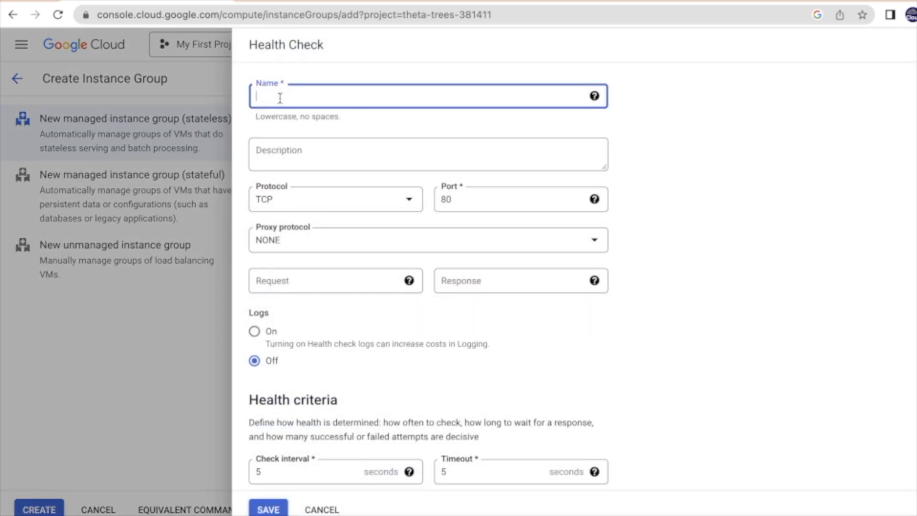
pyautogui.write('cloud-sprint-hc')
pyautogui.click(444, 196)
pyautogui.write('80')
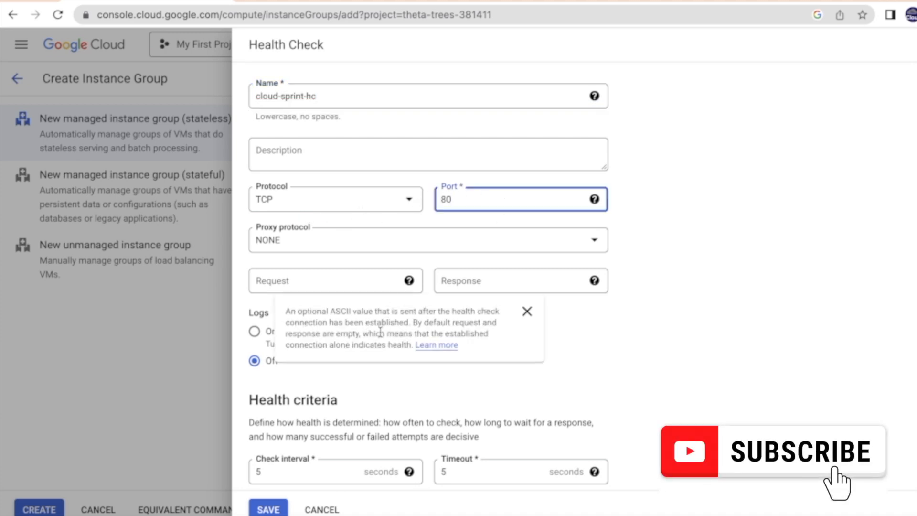
# Review the check interval and the healthy and unhealthy thresholds in the health criteria, and save the health check
pyautogui.scroll(-1, 797, 382)
pyautogui.moveTo(281, 359); pyautogui.dragTo(375, 360)
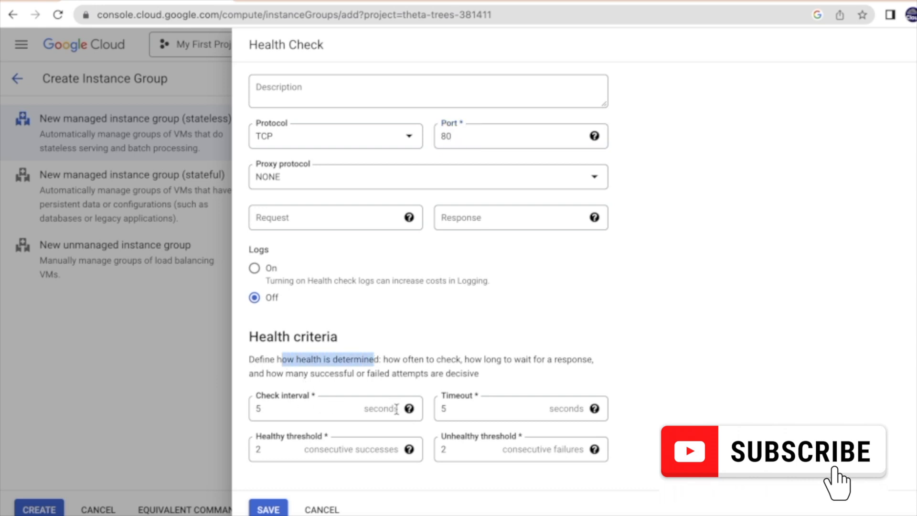
pyautogui.click(302, 411)
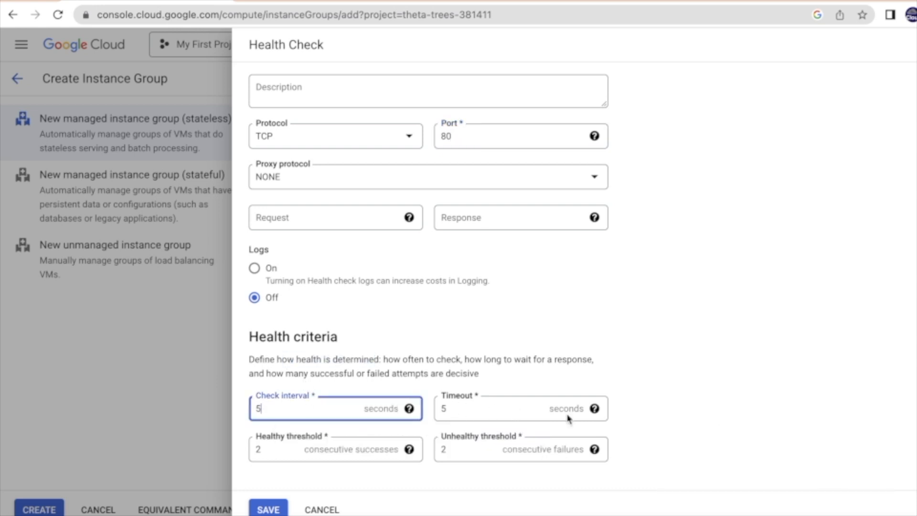
pyautogui.click(271, 451)
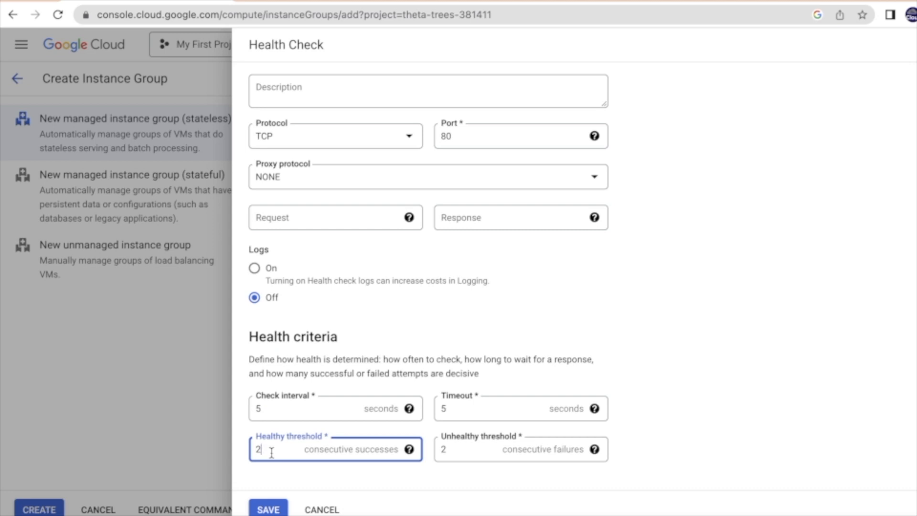
pyautogui.click(477, 450)
pyautogui.moveTo(590, 459)
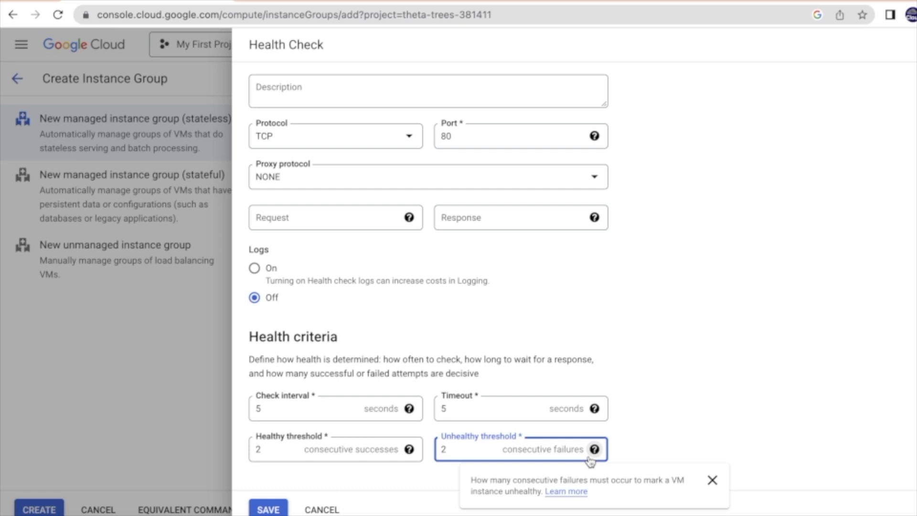
pyautogui.click(268, 509)
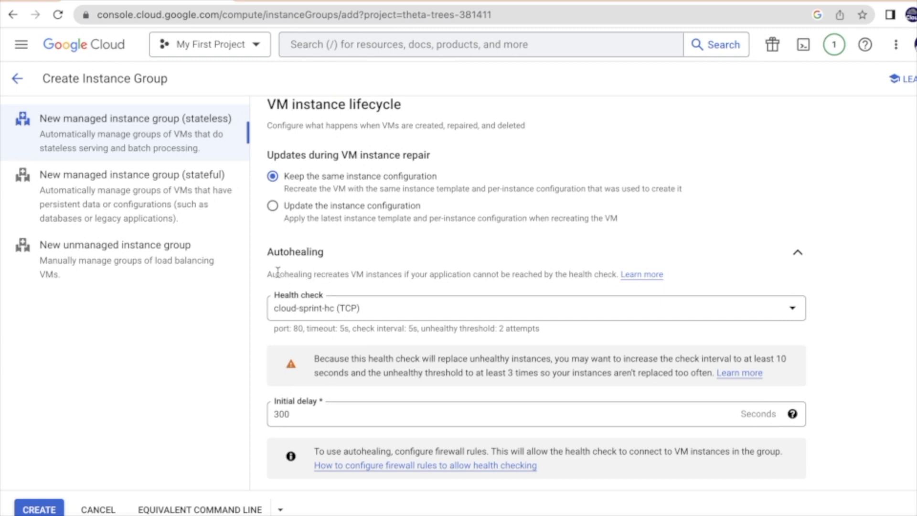
# Read the autohealing description and examine the initial delay and firewall rule note
pyautogui.moveTo(272, 272); pyautogui.dragTo(418, 271)
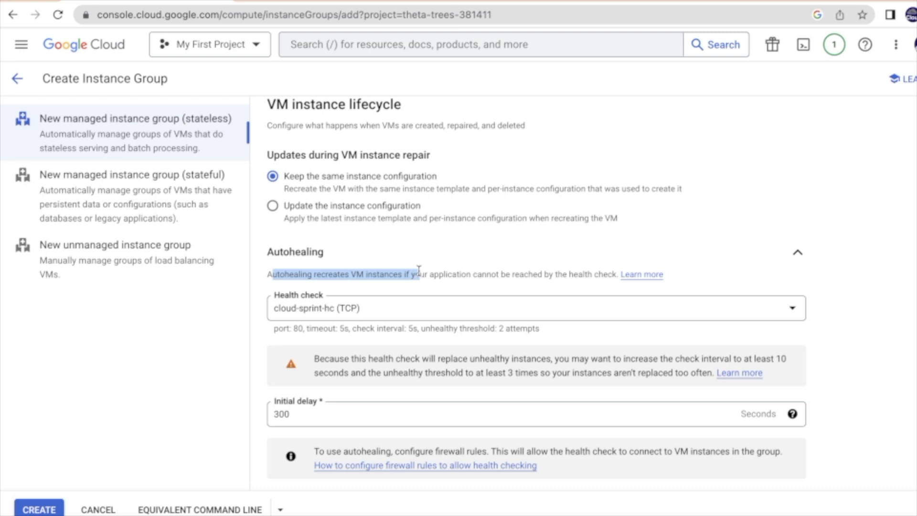
pyautogui.moveTo(419, 270); pyautogui.dragTo(437, 270)
pyautogui.click(333, 417)
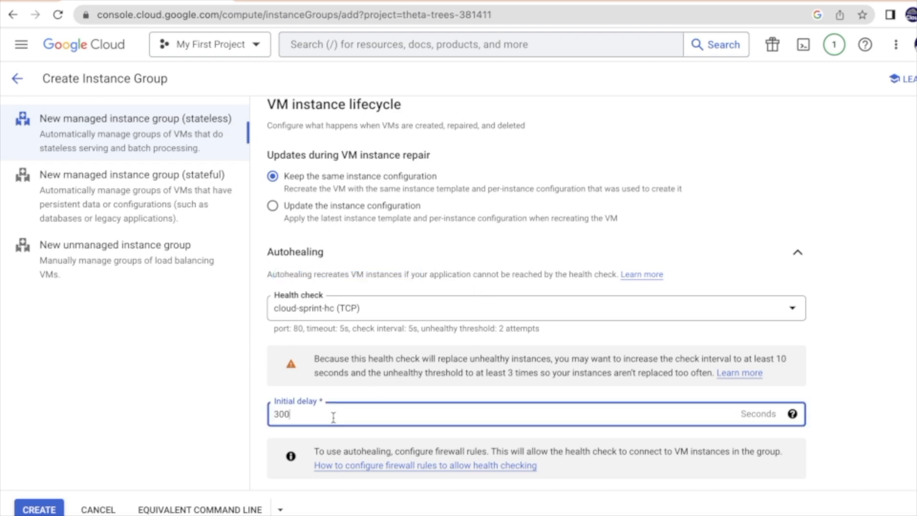
pyautogui.scroll(-1, 453, 414)
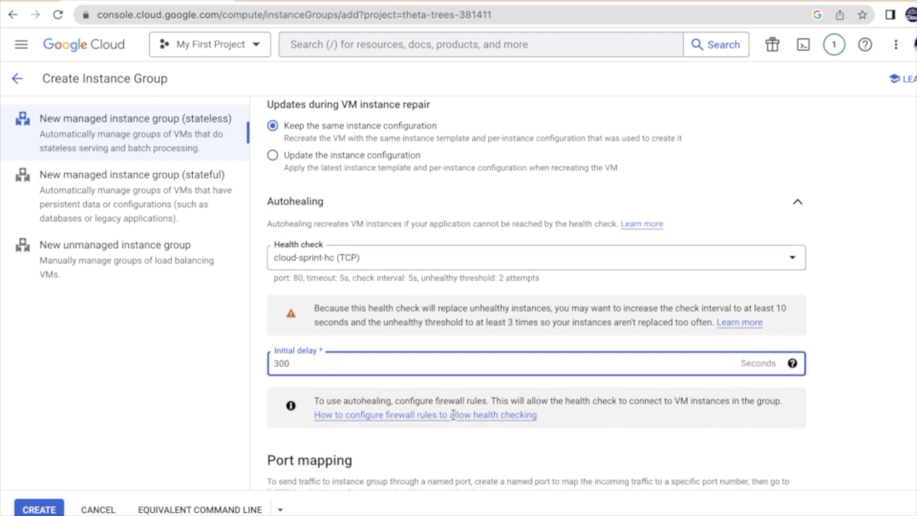
pyautogui.scroll(-2, 709, 420)
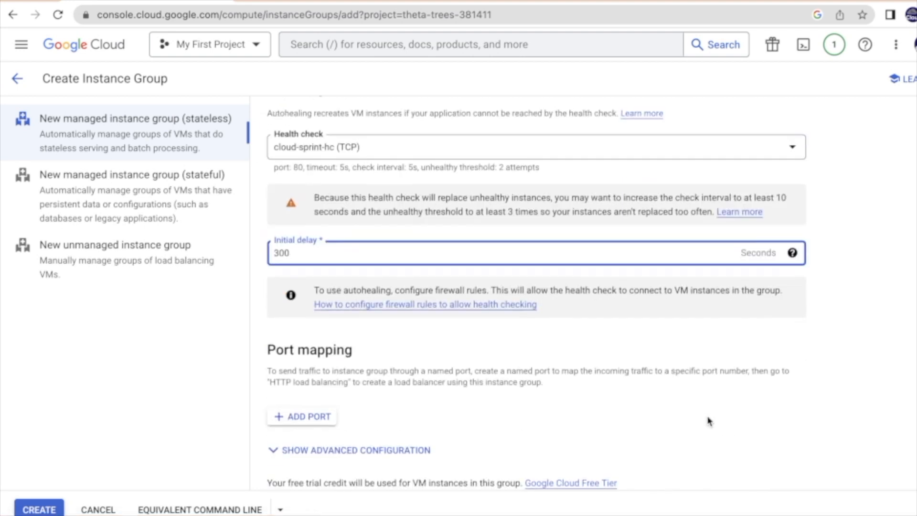
# Review the location, autoscaling, lifecycle and autohealing settings from the start of the form, and create the instance group
pyautogui.scroll(-1, 709, 420)
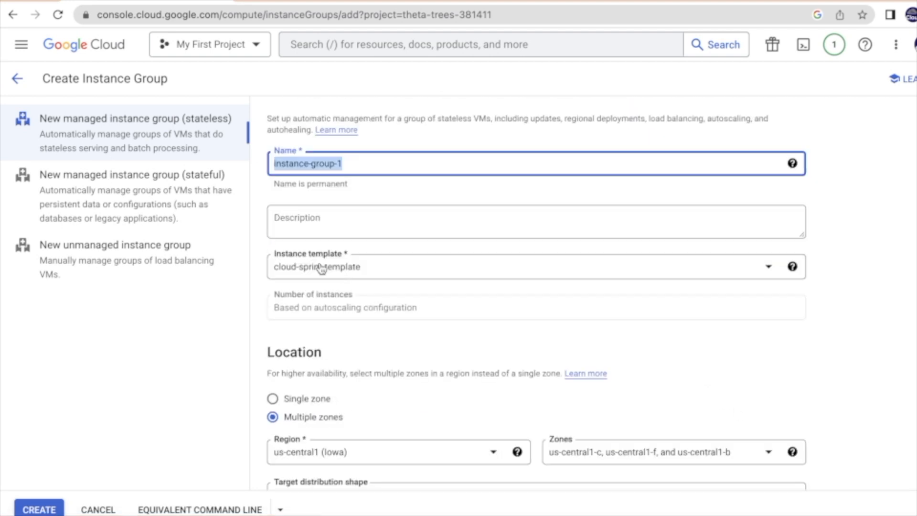
pyautogui.scroll(-1, 802, 362)
pyautogui.moveTo(266, 321); pyautogui.dragTo(318, 327)
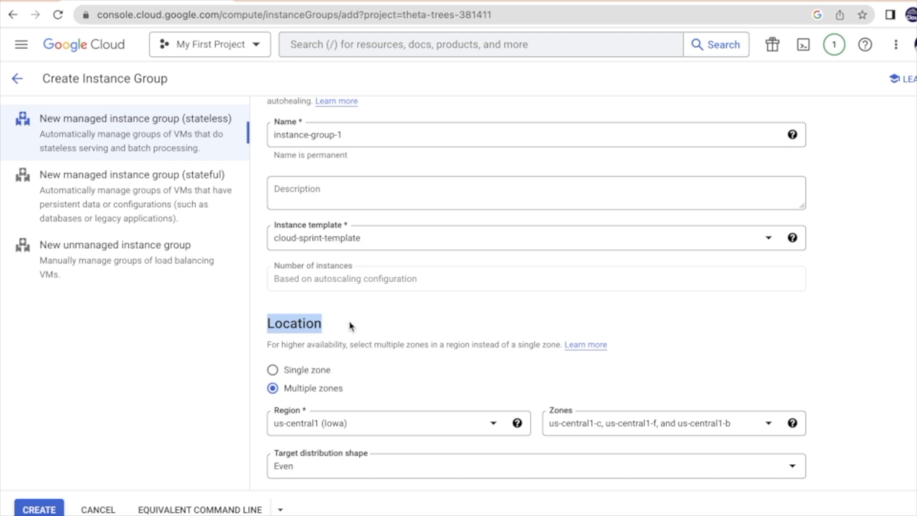
pyautogui.scroll(-5, 460, 347)
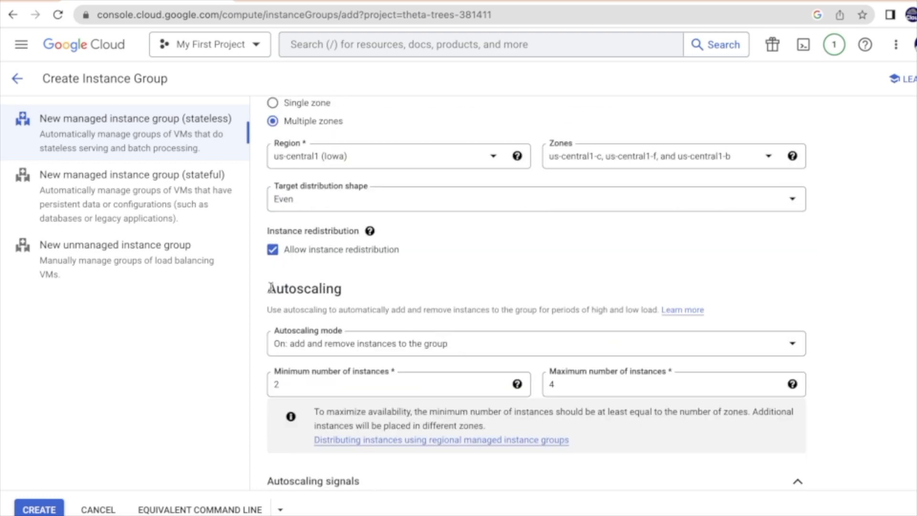
pyautogui.moveTo(271, 288); pyautogui.dragTo(368, 292)
pyautogui.scroll(-2, 507, 390)
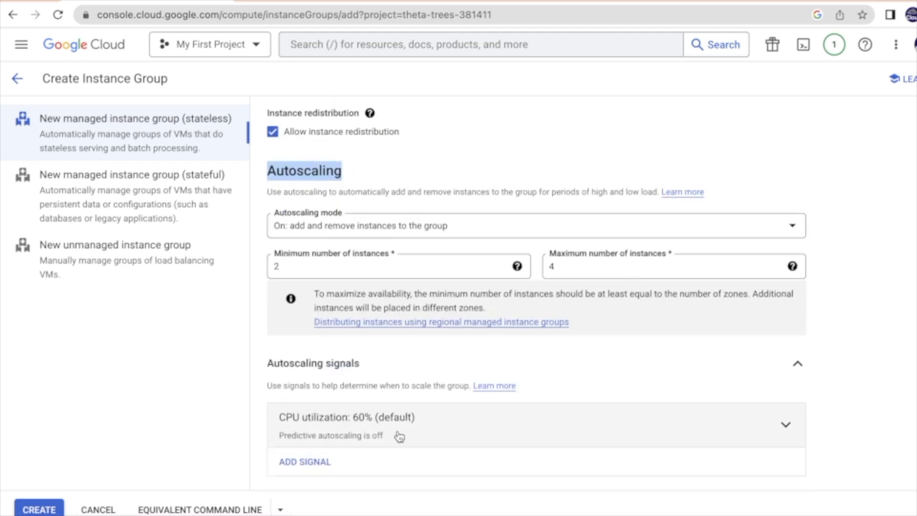
pyautogui.scroll(-5, 411, 433)
pyautogui.scroll(-4, 333, 352)
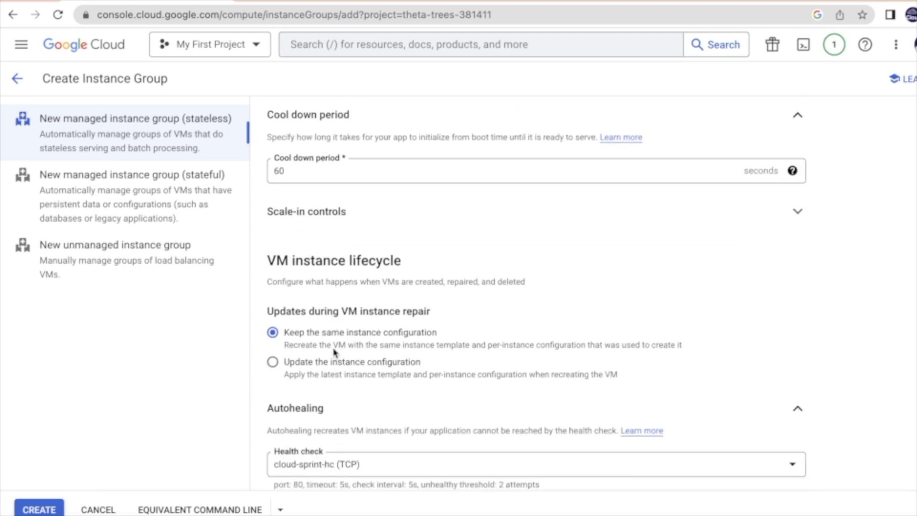
pyautogui.scroll(-5, 344, 362)
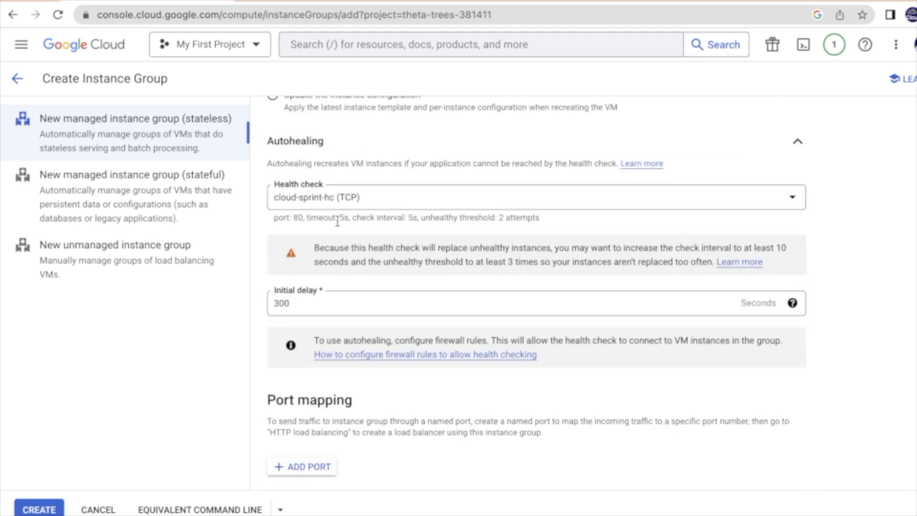
pyautogui.scroll(-2, 325, 434)
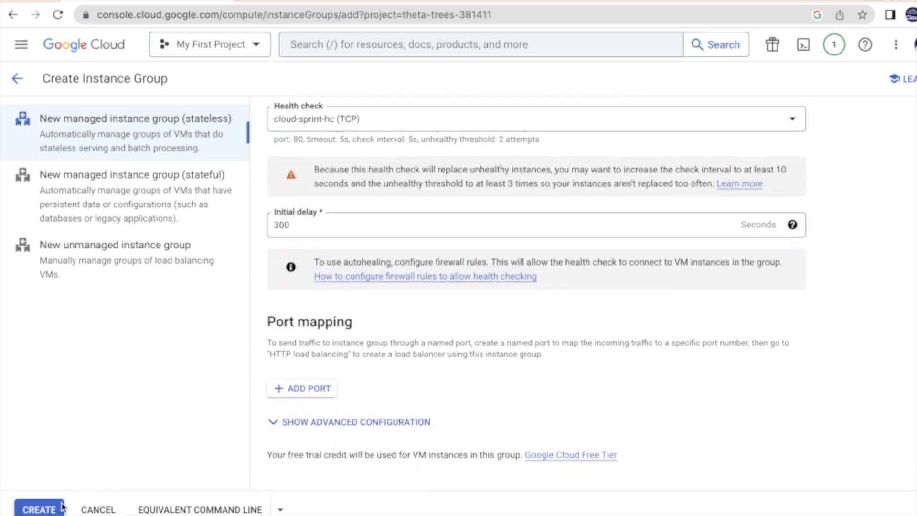
pyautogui.click(40, 509)
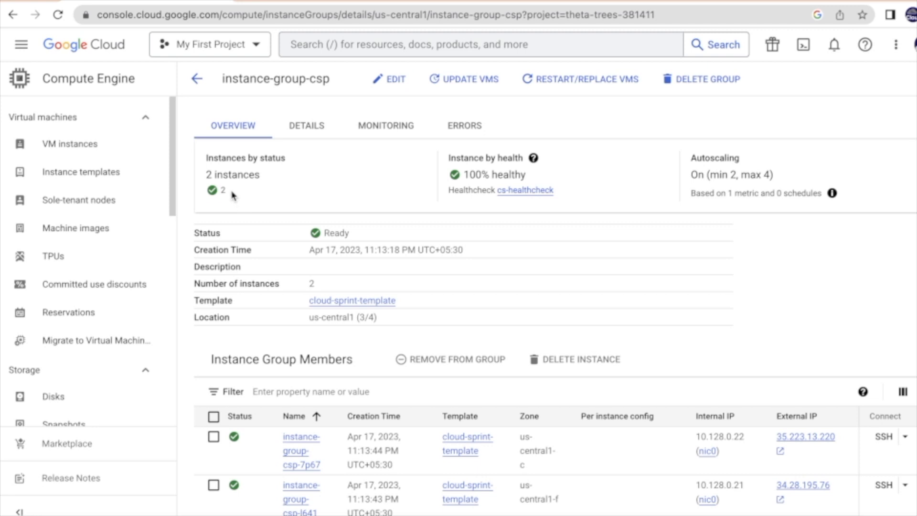
# Examine the number of instances, creation time, status and template of instance-group-csp
pyautogui.moveTo(325, 285); pyautogui.dragTo(197, 283)
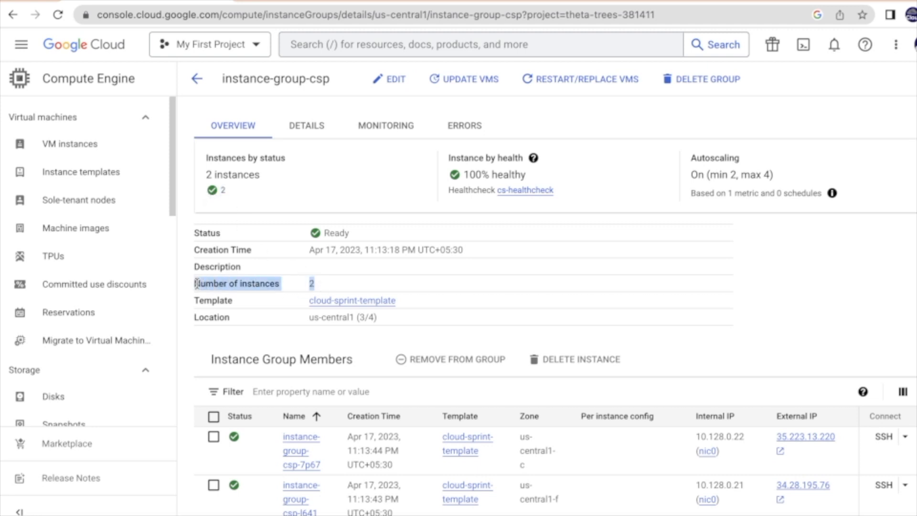
pyautogui.moveTo(308, 252); pyautogui.dragTo(470, 253)
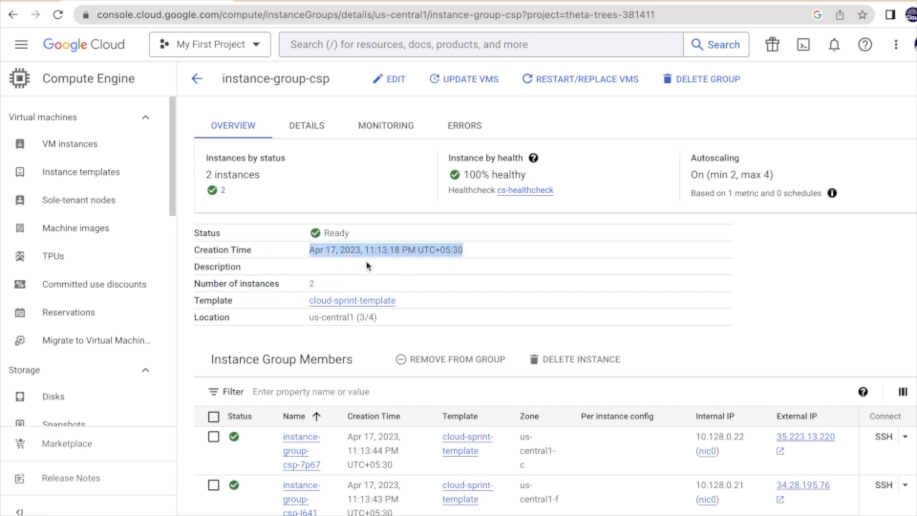
pyautogui.moveTo(353, 235); pyautogui.dragTo(317, 233)
pyautogui.moveTo(401, 301); pyautogui.dragTo(304, 302)
# Examine the health state, attached health check and autoscaling limits of instance-group-csp
pyautogui.moveTo(461, 175)
pyautogui.mouseDown()
pyautogui.moveTo(530, 175)
pyautogui.moveTo(548, 191)
pyautogui.moveTo(496, 192)
pyautogui.mouseUp()
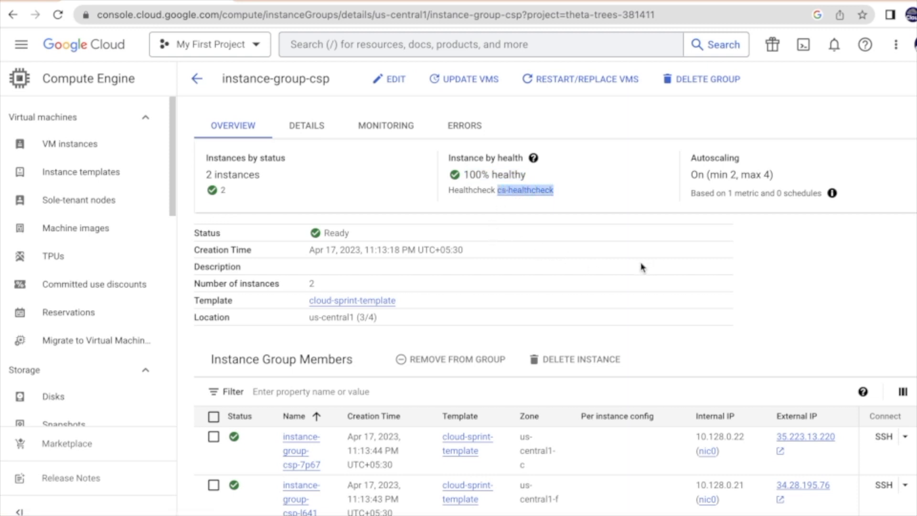
pyautogui.click(729, 198)
pyautogui.moveTo(481, 176)
pyautogui.mouseDown()
pyautogui.moveTo(538, 188)
pyautogui.moveTo(686, 193)
pyautogui.mouseUp()
pyautogui.click(717, 189)
pyautogui.moveTo(829, 194)
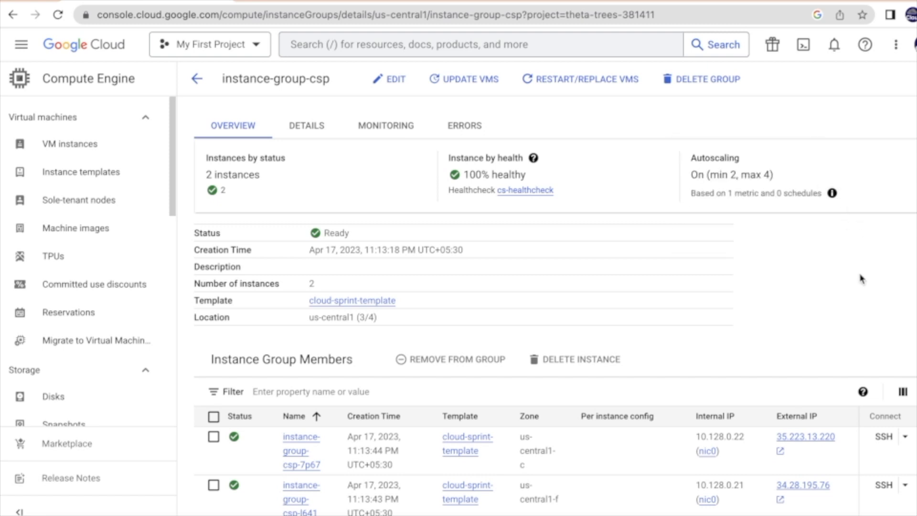
pyautogui.moveTo(746, 177); pyautogui.dragTo(769, 175)
pyautogui.click(819, 254)
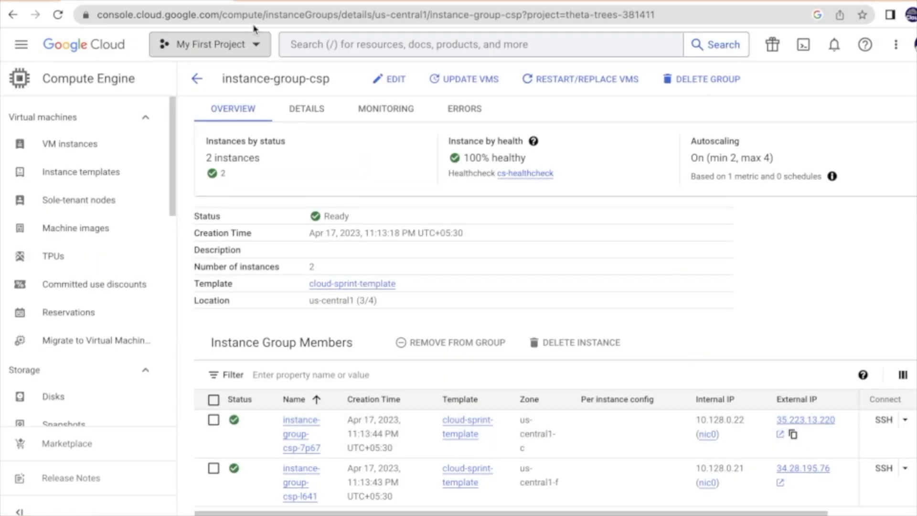
# Open the first instance's external IP 35.223.13.220 in a new browser tab and read which instance serves the page
pyautogui.hotkey('ctrl', 't')
pyautogui.write('35.223.13.220')
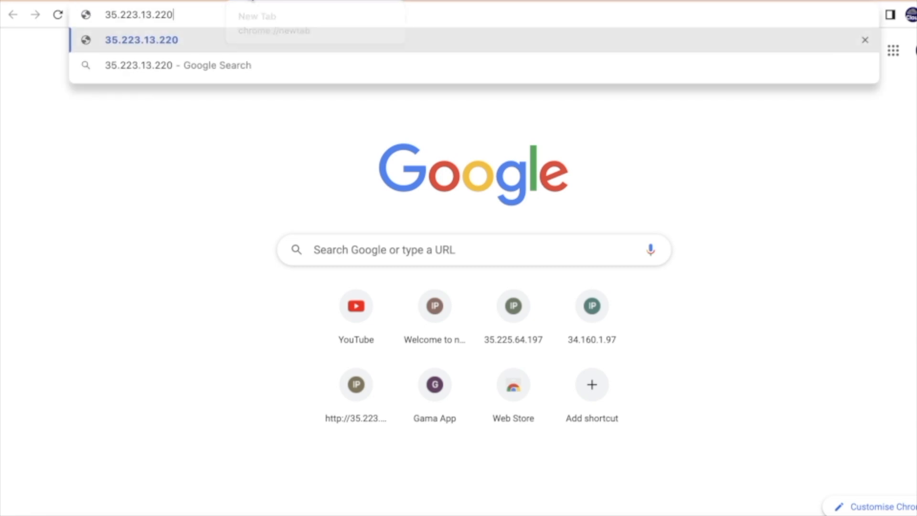
pyautogui.press('Return')
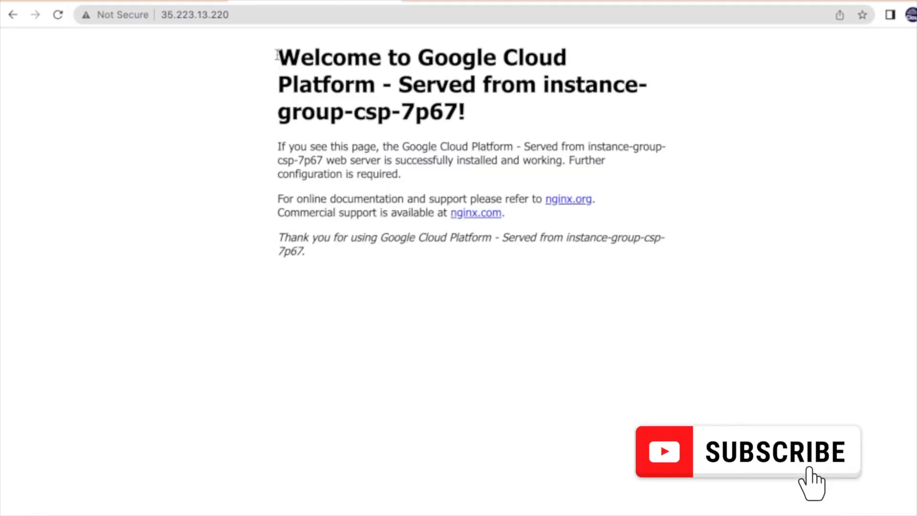
pyautogui.moveTo(280, 53); pyautogui.dragTo(565, 55)
pyautogui.click(363, 80)
pyautogui.moveTo(314, 60); pyautogui.dragTo(477, 117)
pyautogui.click(426, 112)
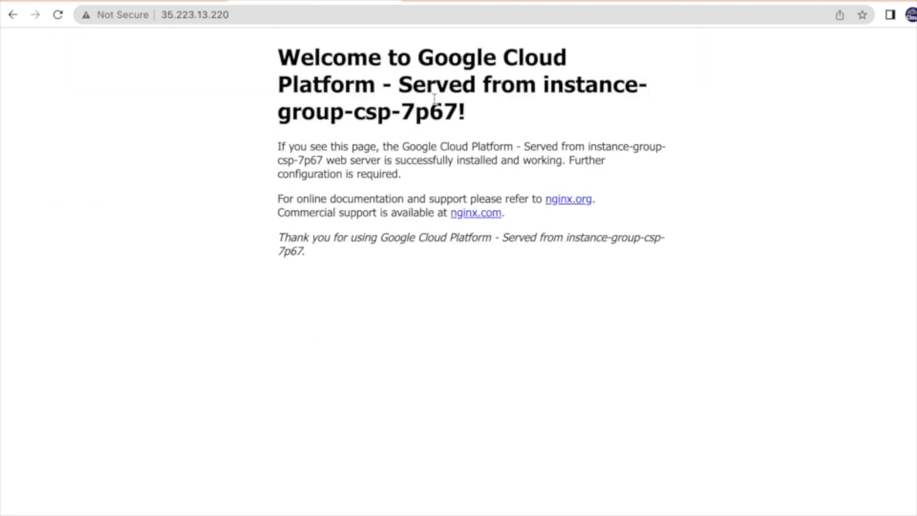
pyautogui.moveTo(401, 112); pyautogui.dragTo(465, 113)
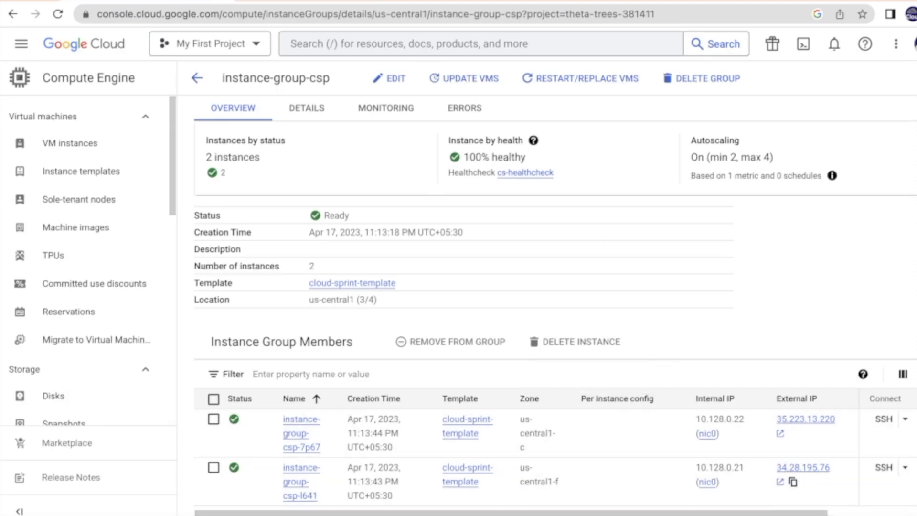
# Open the second instance's external IP 34.28.195.76 in a new browser tab and read which instance serves the page
pyautogui.hotkey('ctrl', 't')
pyautogui.write('34.28.195.76')
pyautogui.press('Return')
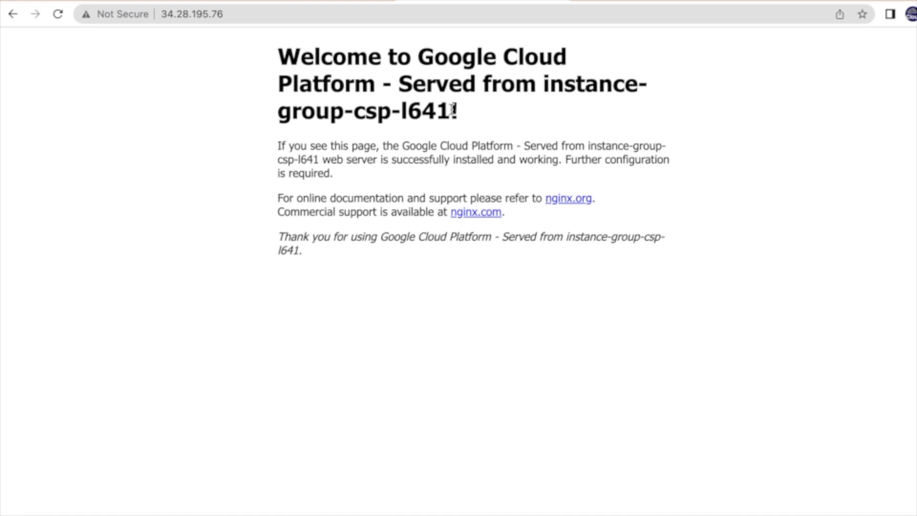
pyautogui.moveTo(408, 111); pyautogui.dragTo(450, 112)
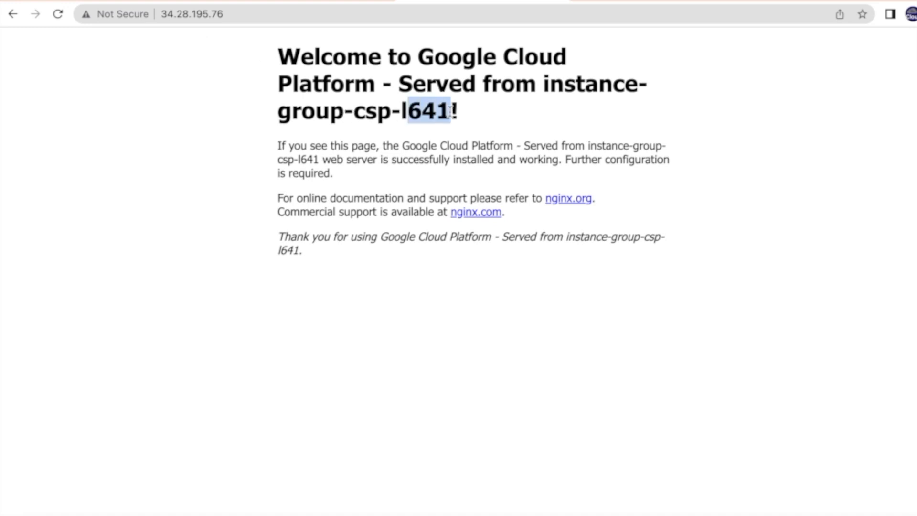
# Compare the instance names on the two served web pages with the instance group member names
pyautogui.click(117, 1)
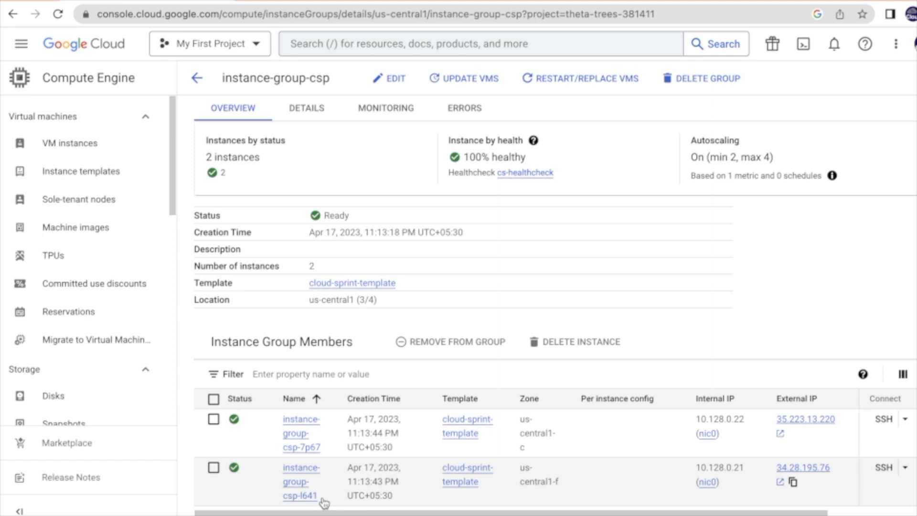
pyautogui.click(337, 3)
pyautogui.click(459, 112)
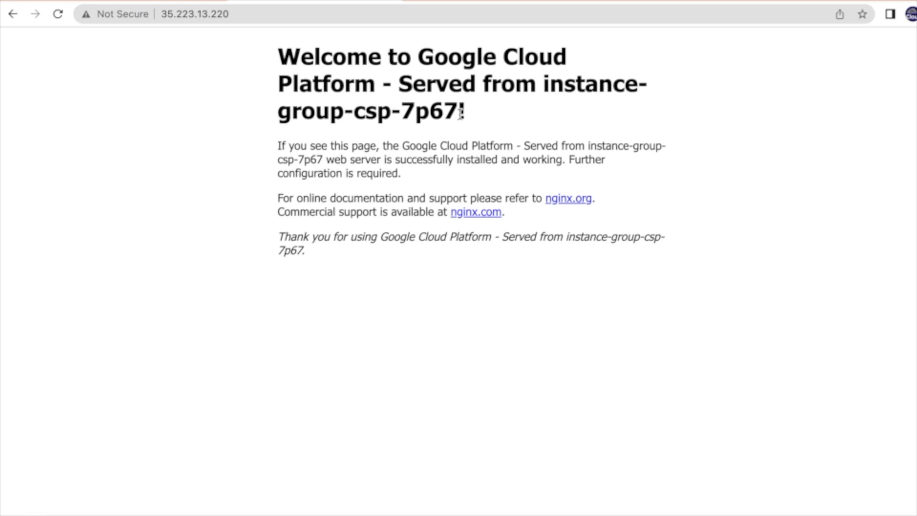
pyautogui.moveTo(460, 113); pyautogui.dragTo(415, 56)
pyautogui.click(471, 127)
pyautogui.click(431, 3)
pyautogui.click(445, 108)
pyautogui.click(355, 1)
pyautogui.click(437, 1)
pyautogui.click(356, 1)
pyautogui.click(437, 2)
# Compare the zones of the two members of instance-group-csp
pyautogui.click(114, 2)
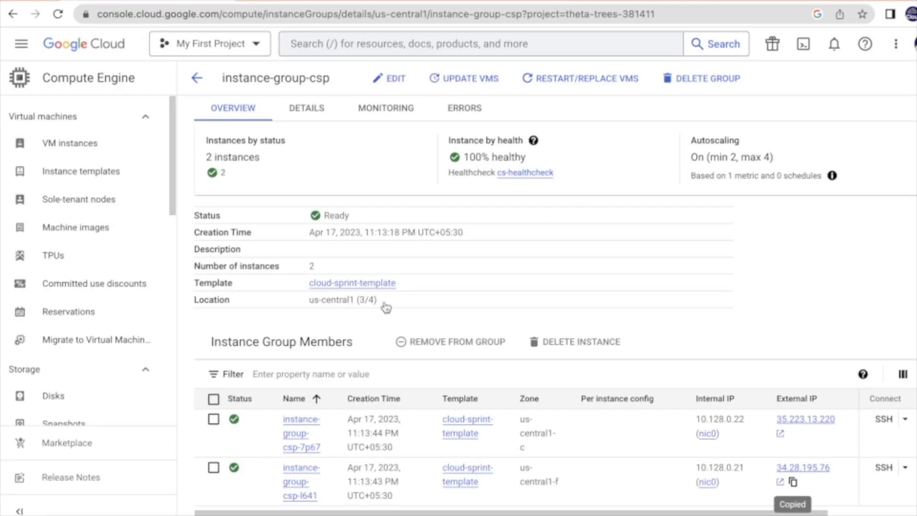
pyautogui.moveTo(527, 451); pyautogui.dragTo(522, 424)
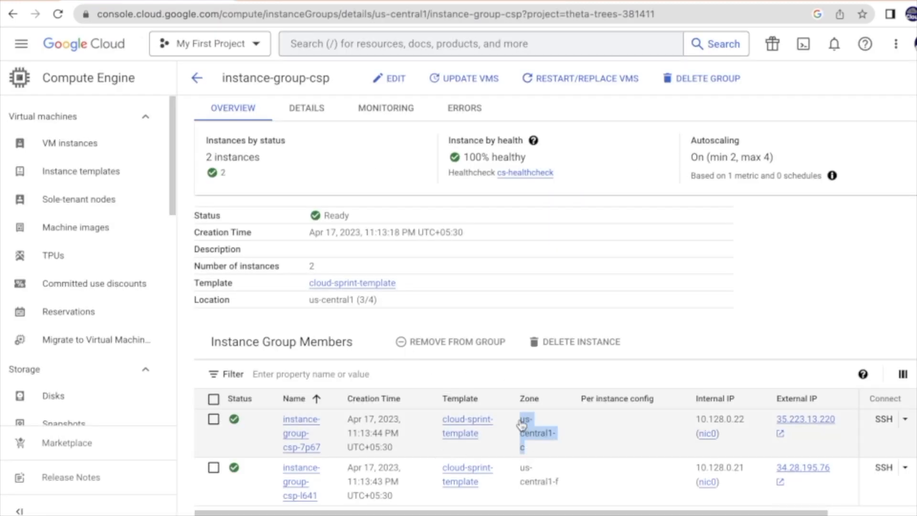
pyautogui.moveTo(559, 488); pyautogui.dragTo(524, 421)
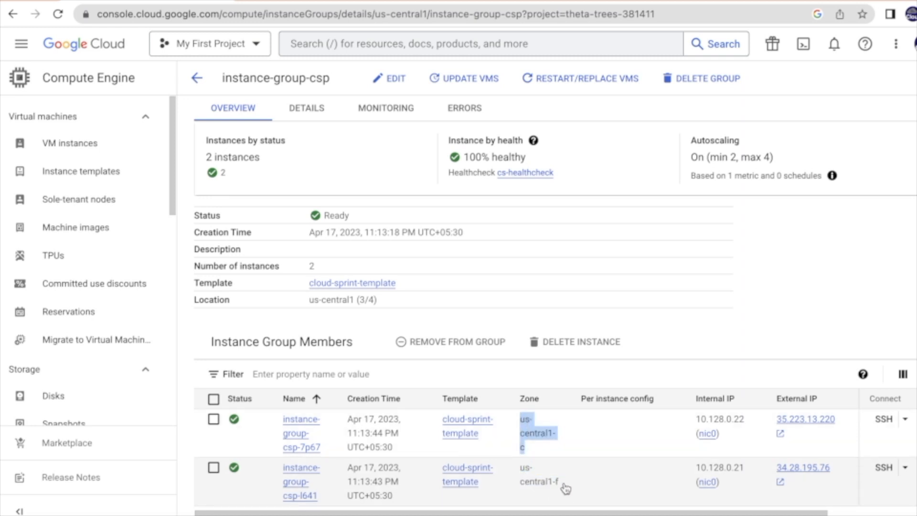
pyautogui.moveTo(565, 488); pyautogui.dragTo(514, 468)
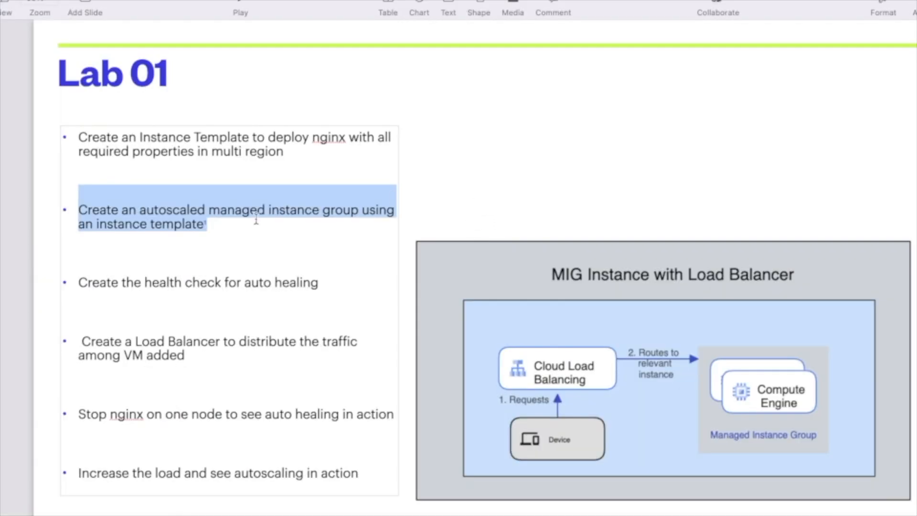
# Switch to the Lab 01 slide and review its tasks from the instance template through the load balancer
pyautogui.moveTo(78, 137); pyautogui.dragTo(276, 164)
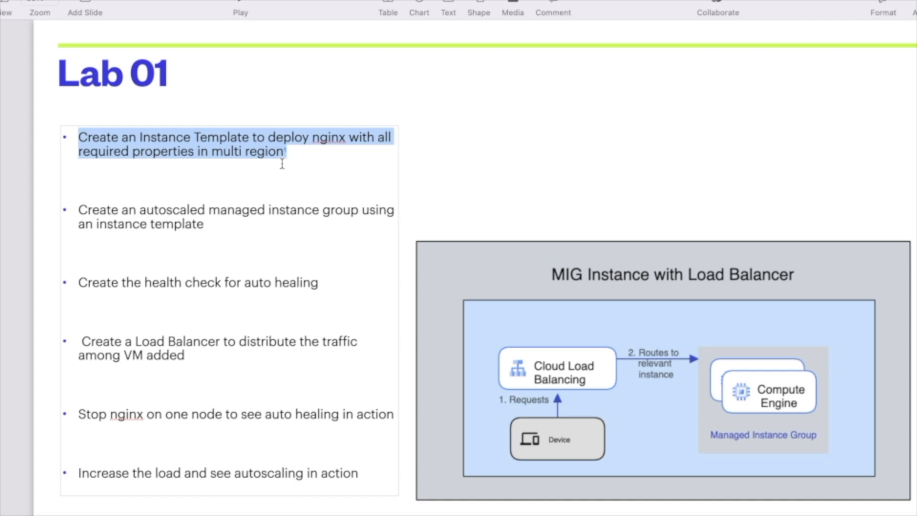
pyautogui.moveTo(78, 210); pyautogui.dragTo(195, 233)
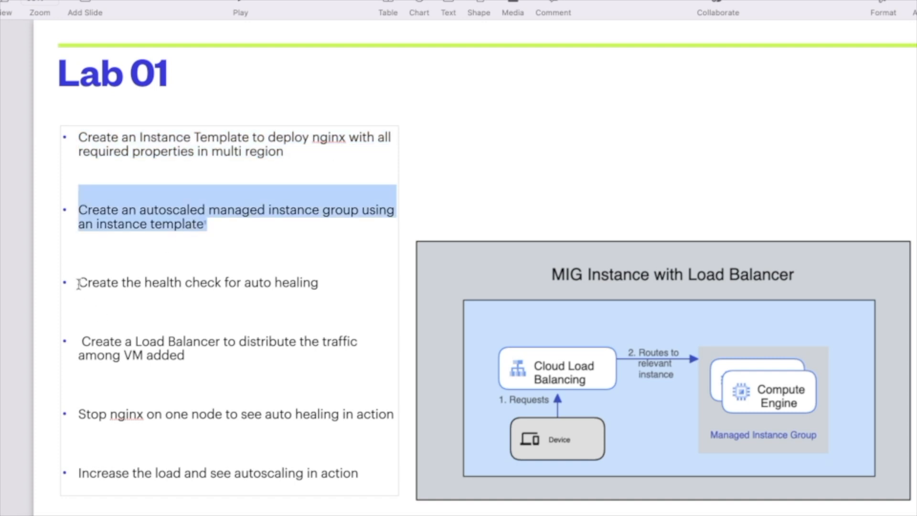
pyautogui.moveTo(78, 282); pyautogui.dragTo(326, 287)
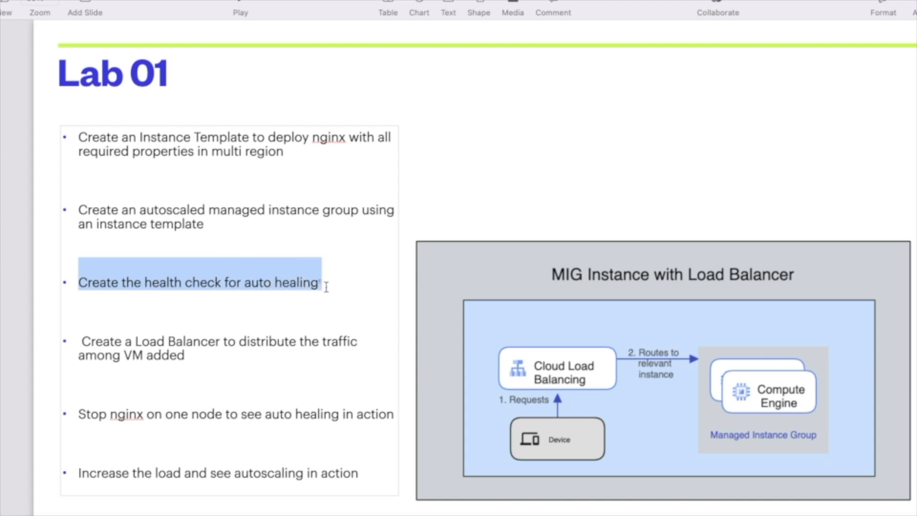
pyautogui.click(193, 366)
pyautogui.moveTo(184, 356); pyautogui.dragTo(81, 342)
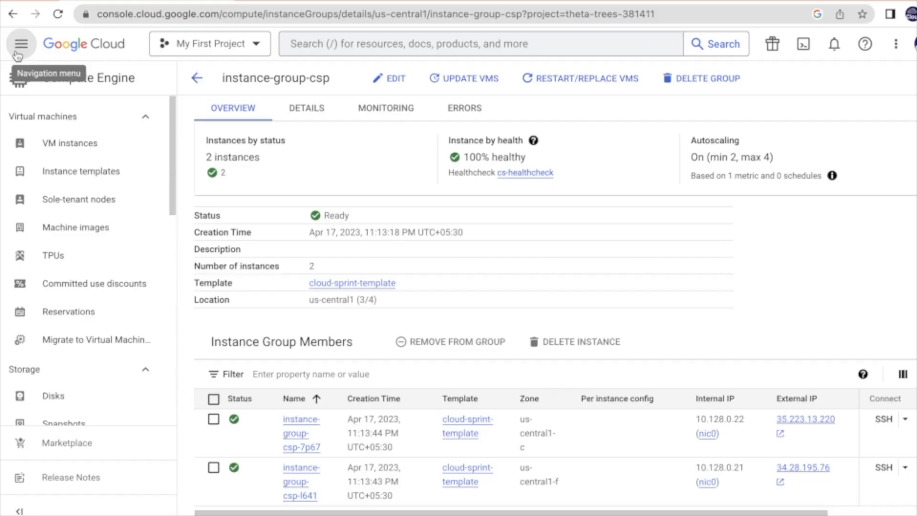
# Open Load balancing under Network services in the Google Cloud console and start creating a load balancer
pyautogui.click(21, 43)
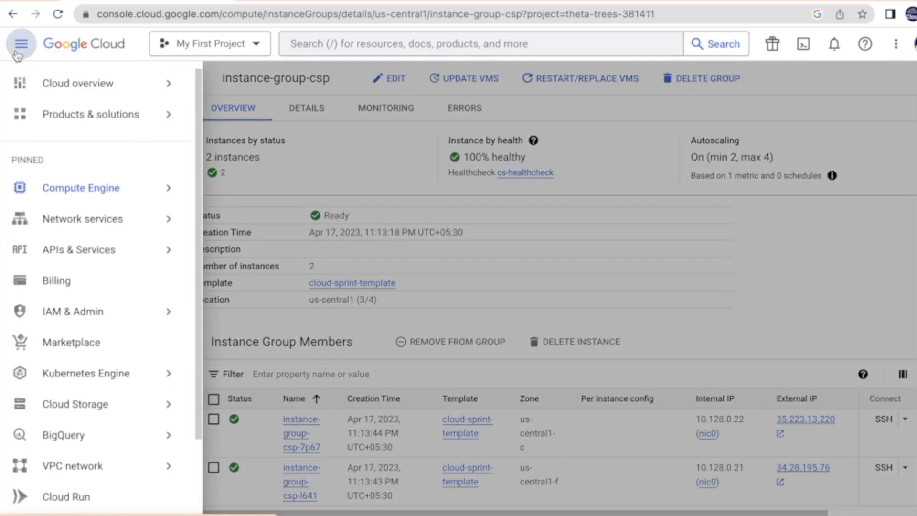
pyautogui.moveTo(76, 199)
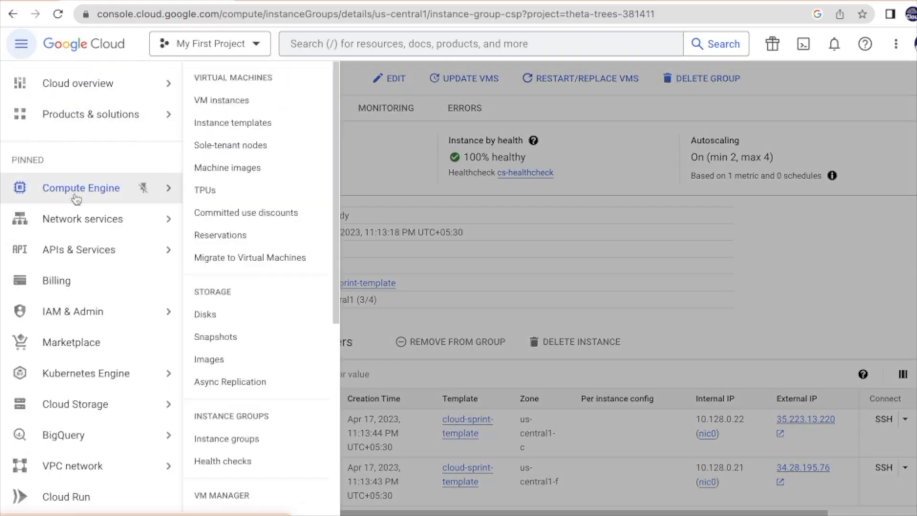
pyautogui.moveTo(60, 222)
pyautogui.click(207, 228)
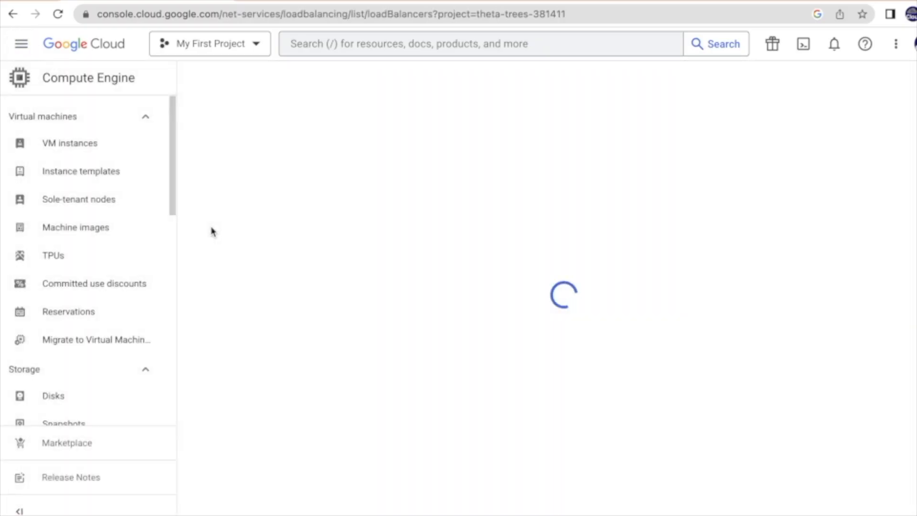
pyautogui.click(392, 85)
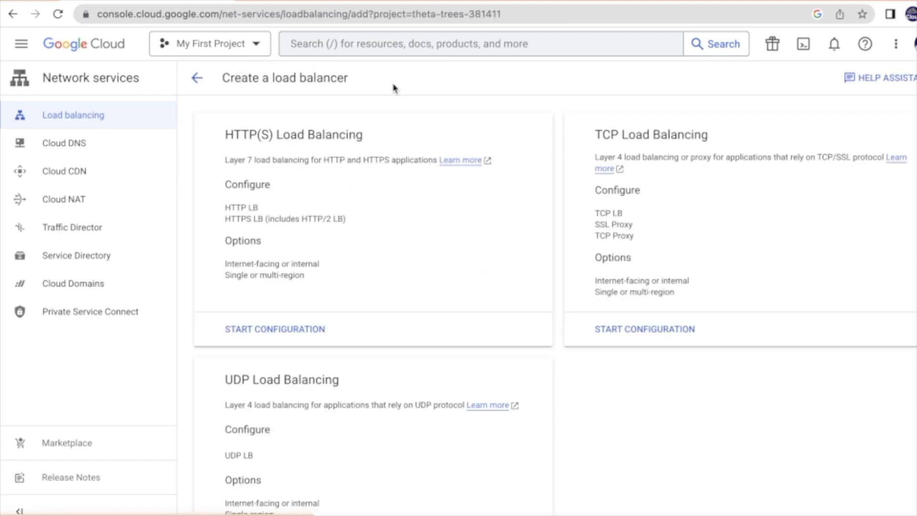
# Start an HTTP(S) load balancer configuration for traffic from the Internet to VMs, using the Global HTTP(S) Load Balancer mode
pyautogui.scroll(-1, 527, 375)
pyautogui.scroll(-2, 527, 375)
pyautogui.scroll(2, 622, 357)
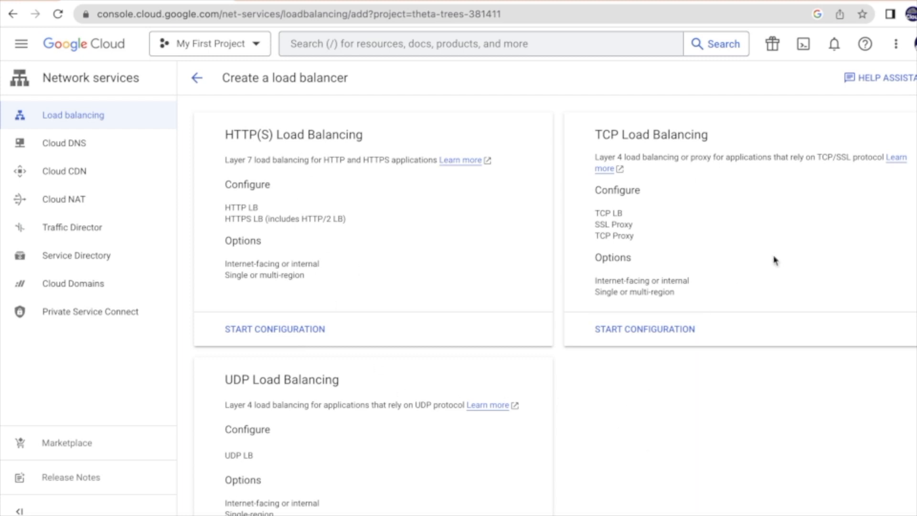
pyautogui.moveTo(235, 131); pyautogui.dragTo(373, 138)
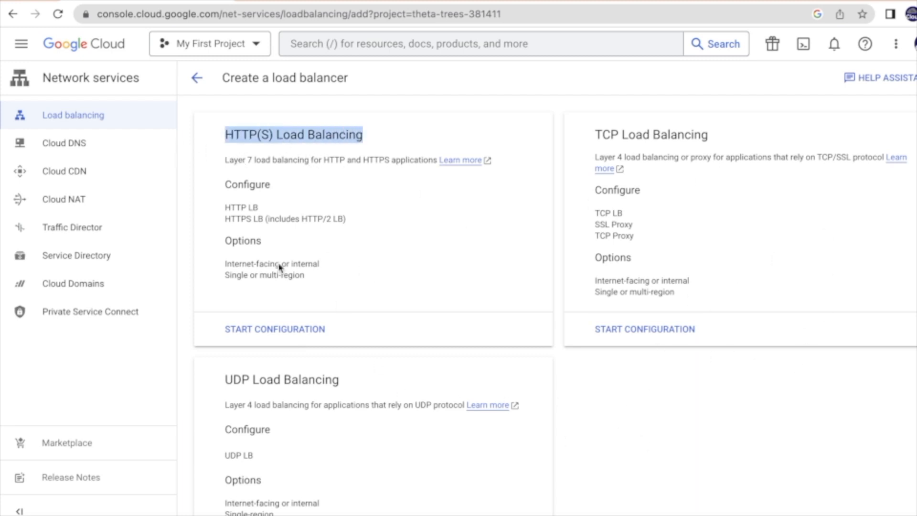
pyautogui.moveTo(225, 266); pyautogui.dragTo(313, 282)
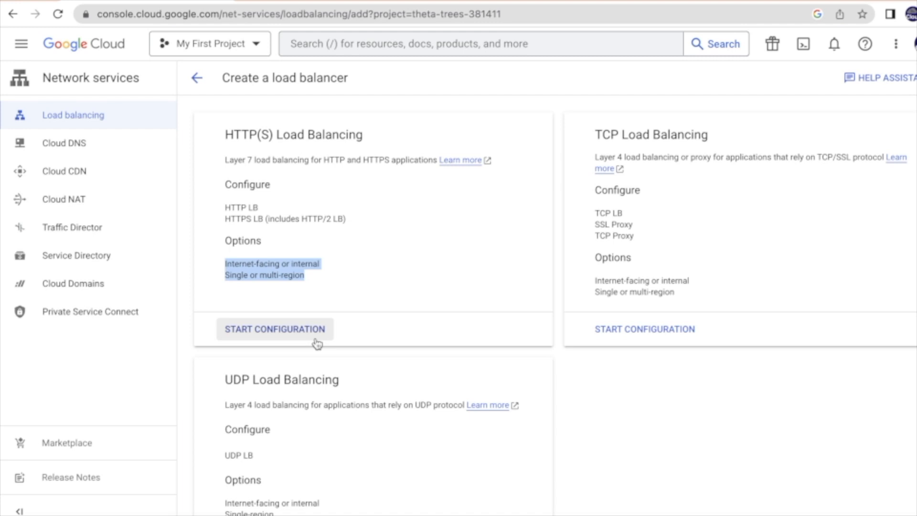
pyautogui.click(277, 338)
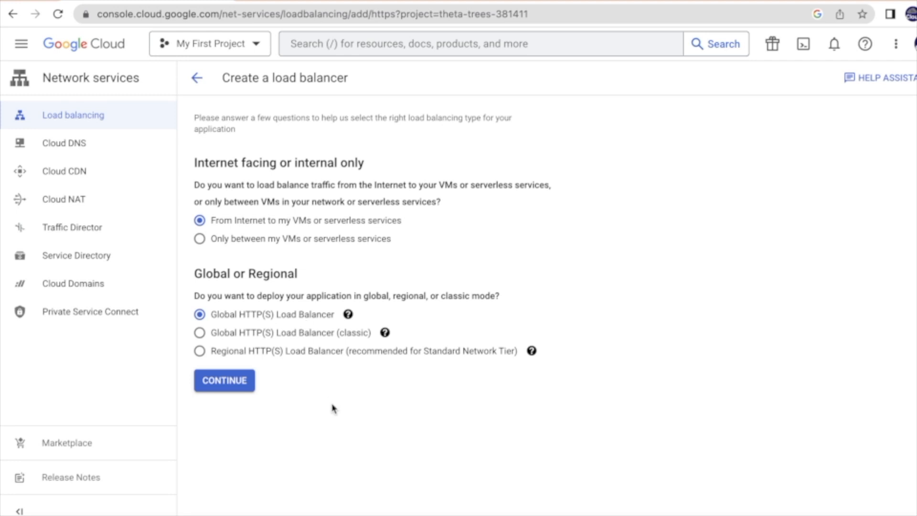
pyautogui.click(239, 389)
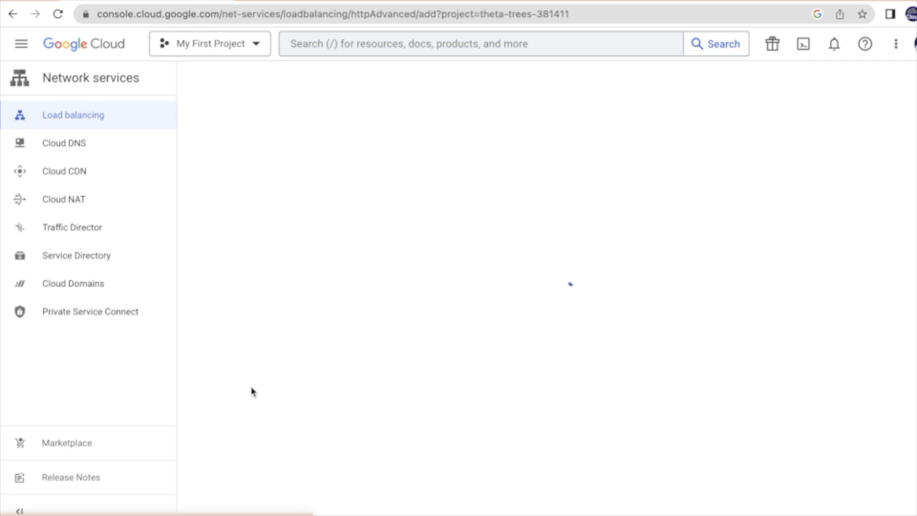
# Complete the HTTP frontend with IPv4, an ephemeral IP address and port 80
pyautogui.click(845, 209)
pyautogui.scroll(-2, 847, 279)
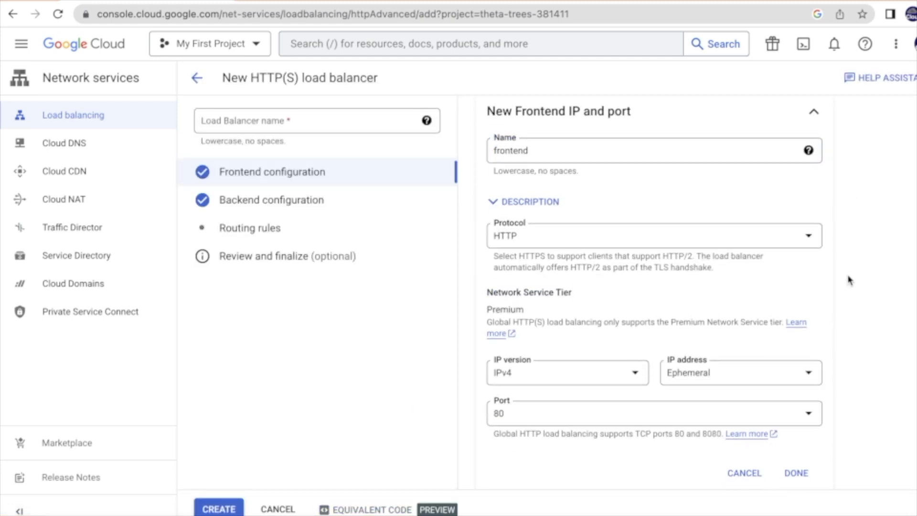
pyautogui.click(534, 349)
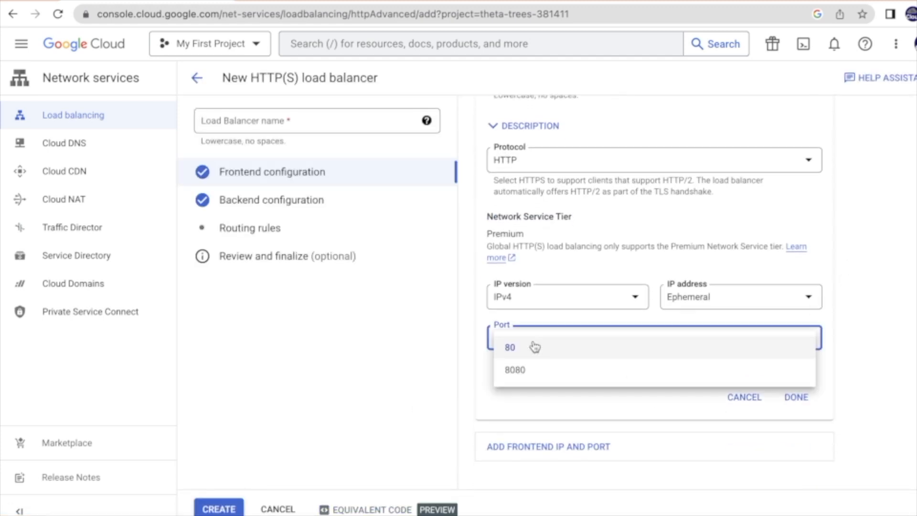
pyautogui.click(794, 399)
pyautogui.click(796, 397)
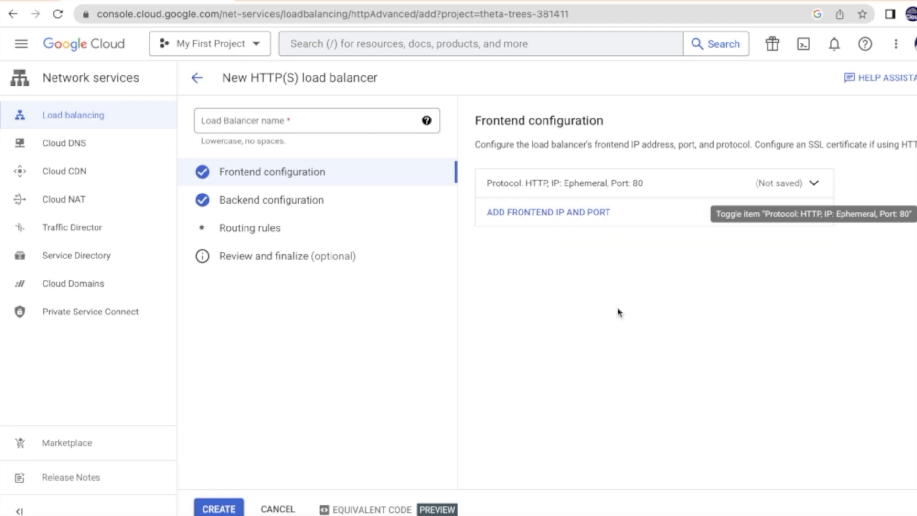
# Start a new backend service in the backend configuration and name it cs-backend-service
pyautogui.click(271, 203)
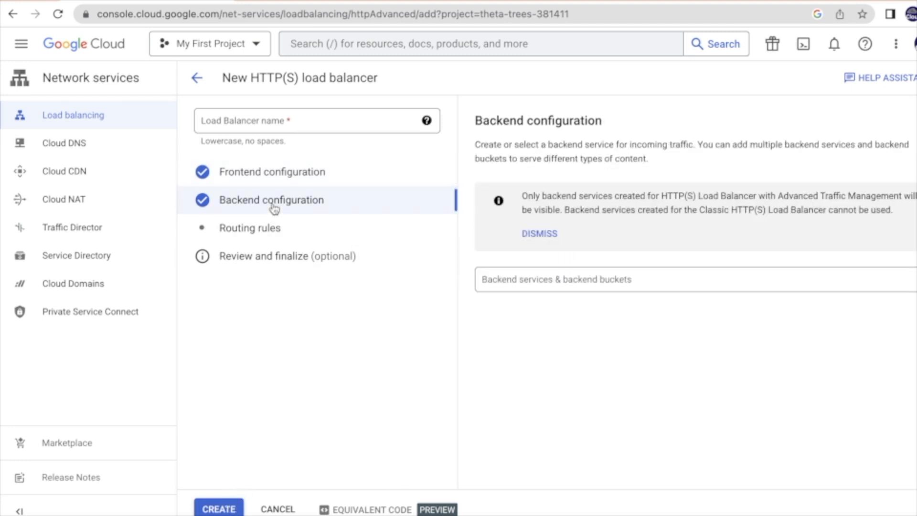
pyautogui.click(615, 281)
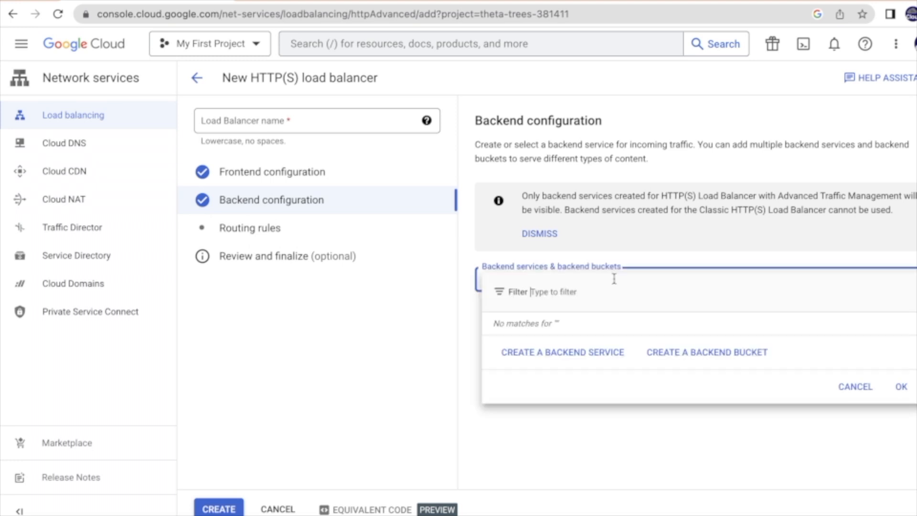
pyautogui.click(590, 359)
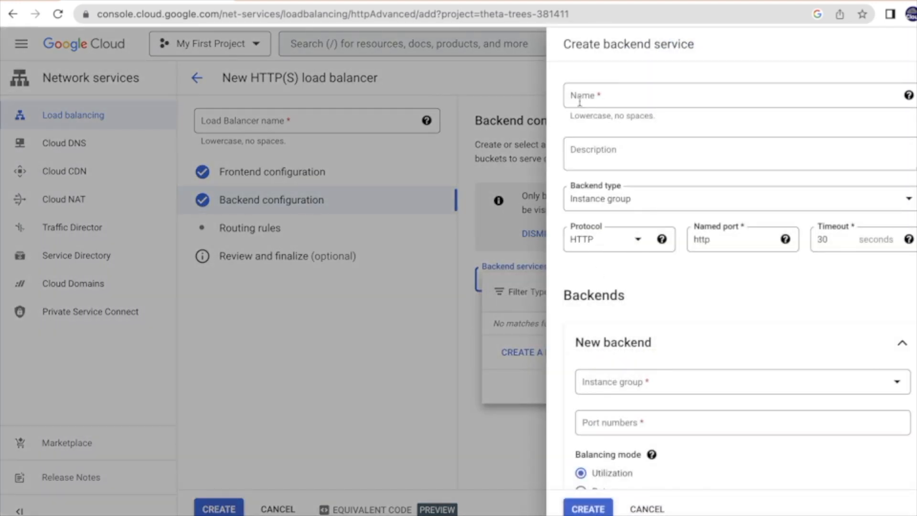
pyautogui.click(602, 100)
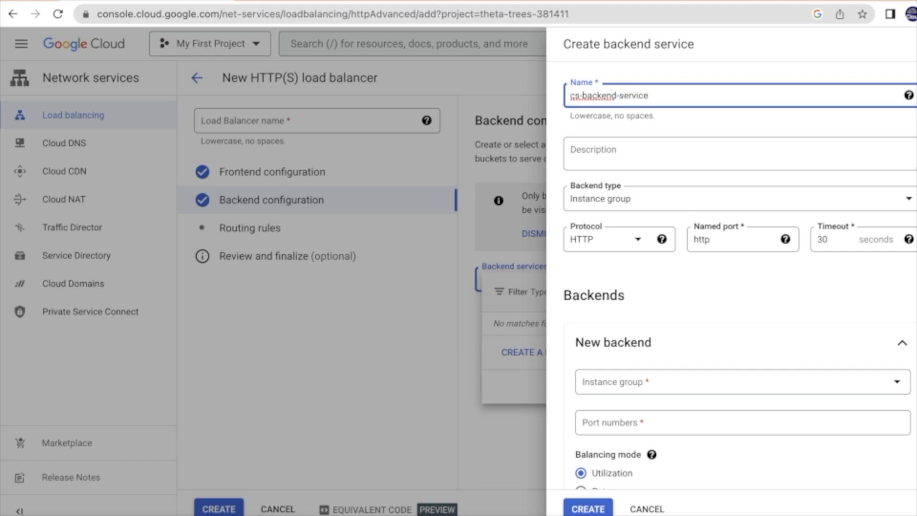
# Review the available backend types and choose Instance group for the backend service
pyautogui.click(630, 199)
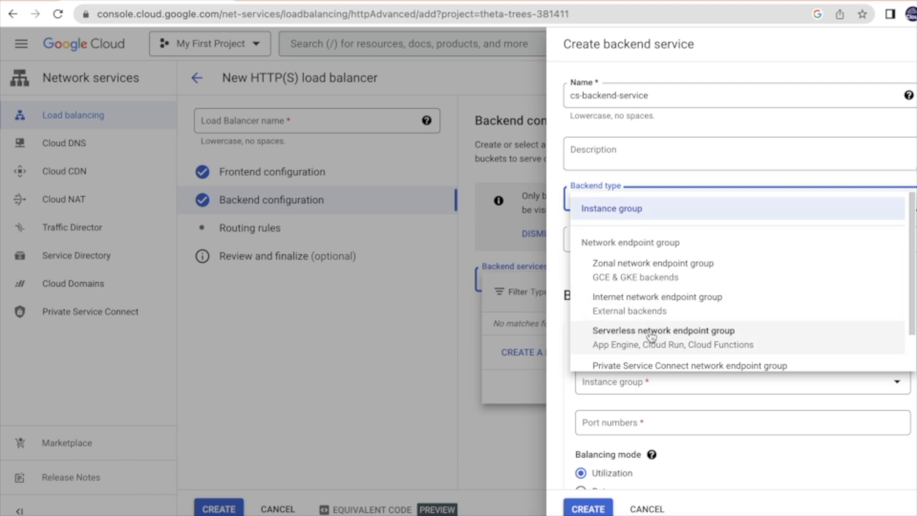
pyautogui.scroll(-1, 653, 341)
pyautogui.scroll(-1, 652, 341)
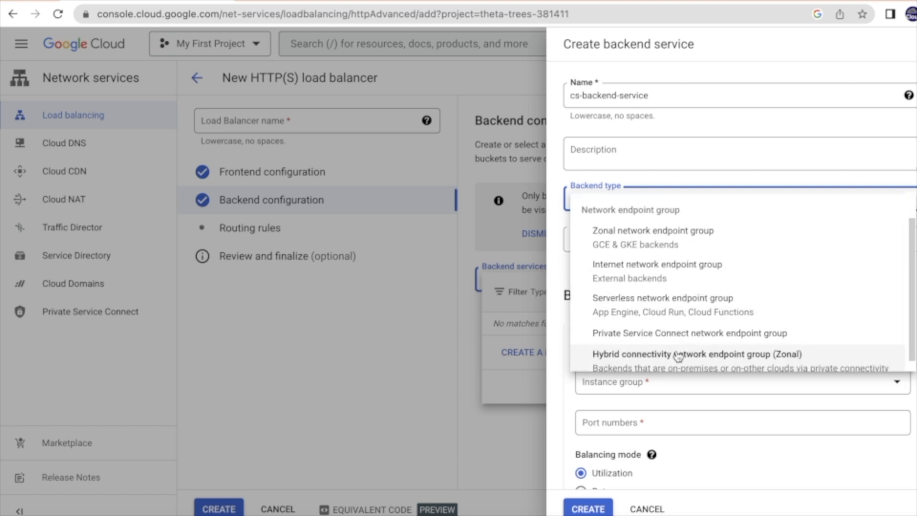
pyautogui.scroll(1, 645, 299)
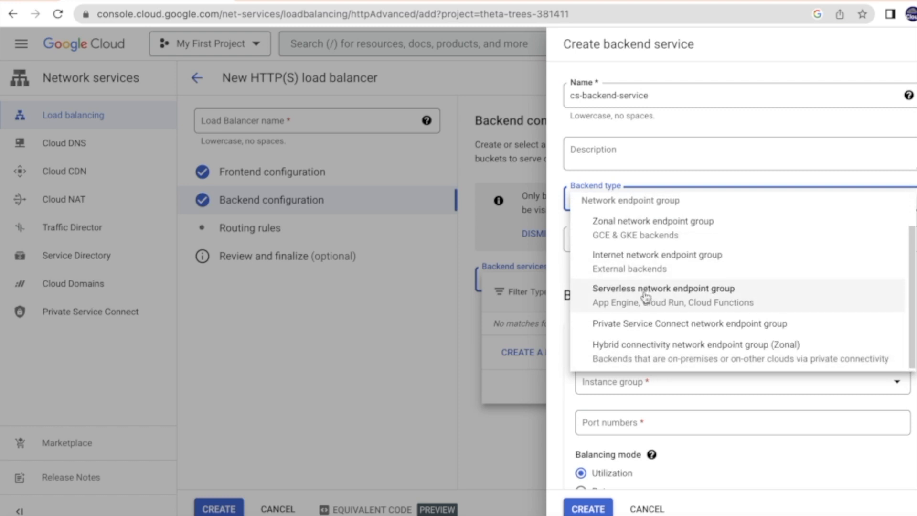
pyautogui.scroll(2, 644, 301)
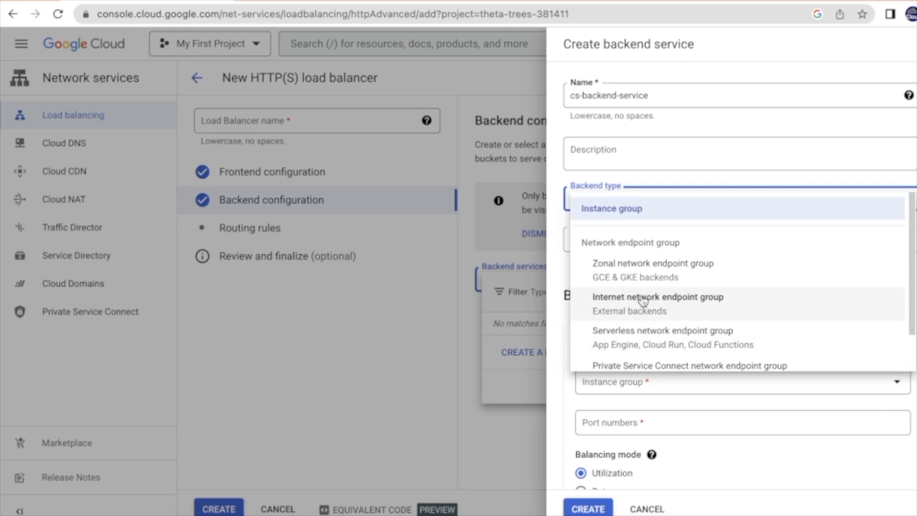
pyautogui.click(633, 215)
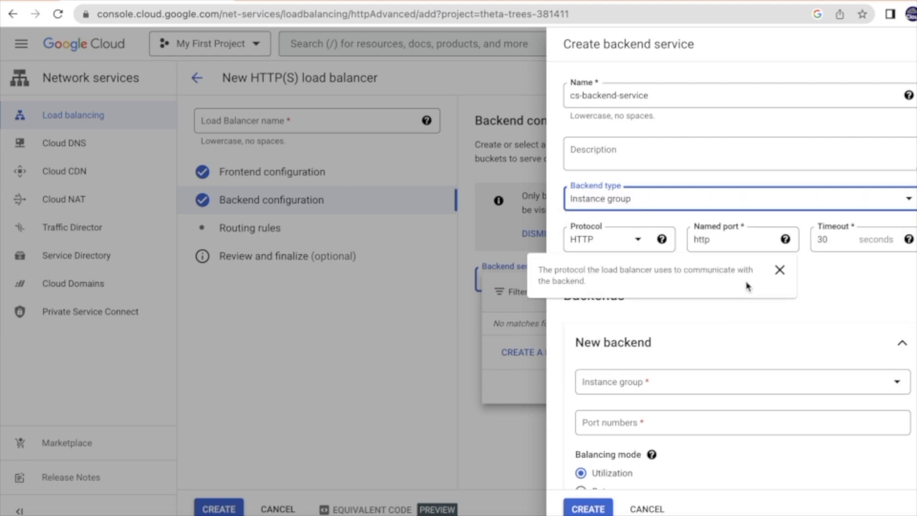
pyautogui.click(857, 302)
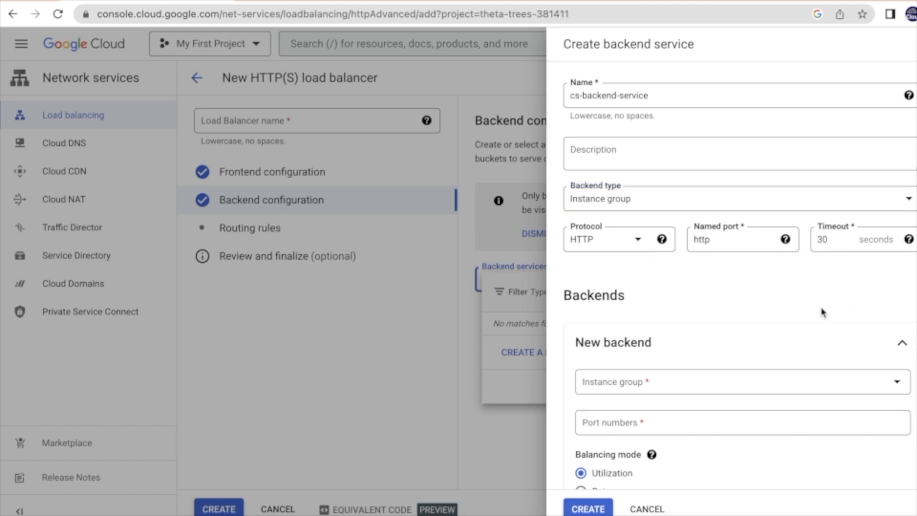
# Assign instance-group-csp to the new backend and set its port number to 80
pyautogui.scroll(-2, 822, 312)
pyautogui.scroll(-1, 821, 313)
pyautogui.click(671, 301)
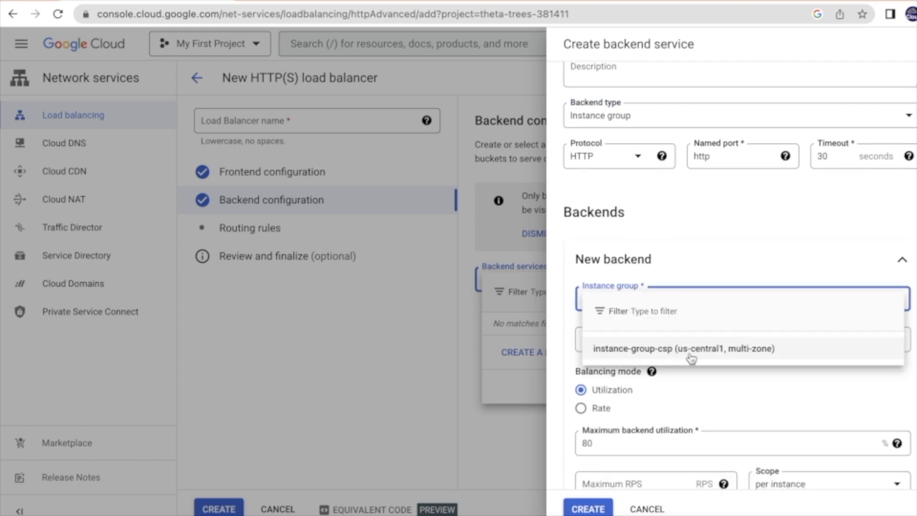
pyautogui.click(734, 353)
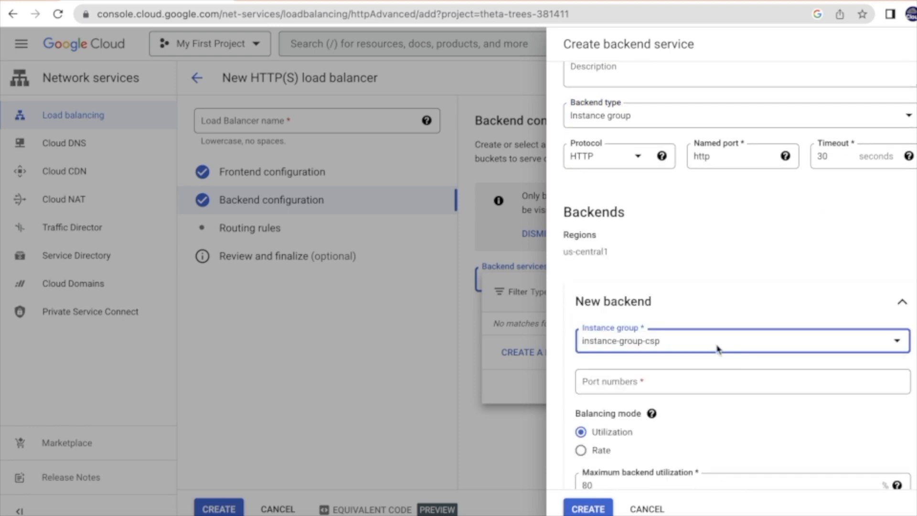
pyautogui.click(672, 384)
pyautogui.write('80')
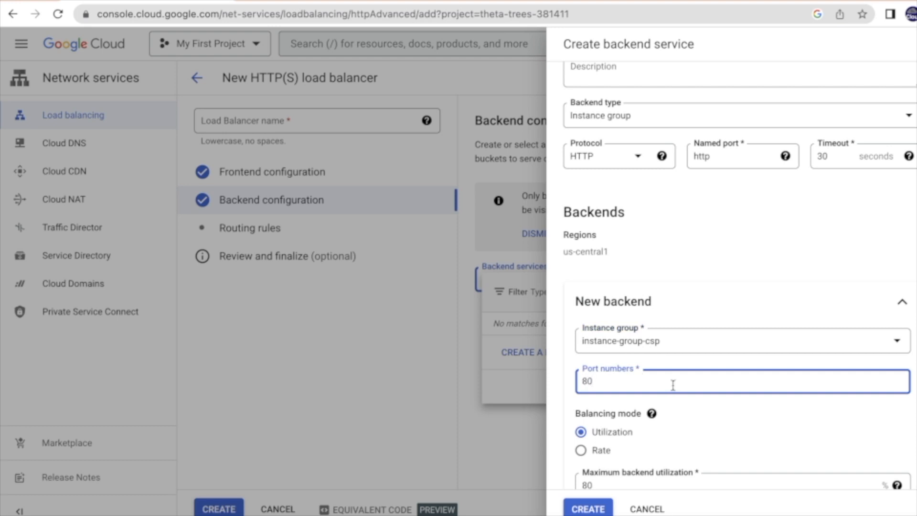
pyautogui.click(913, 268)
pyautogui.scroll(-6, 586, 258)
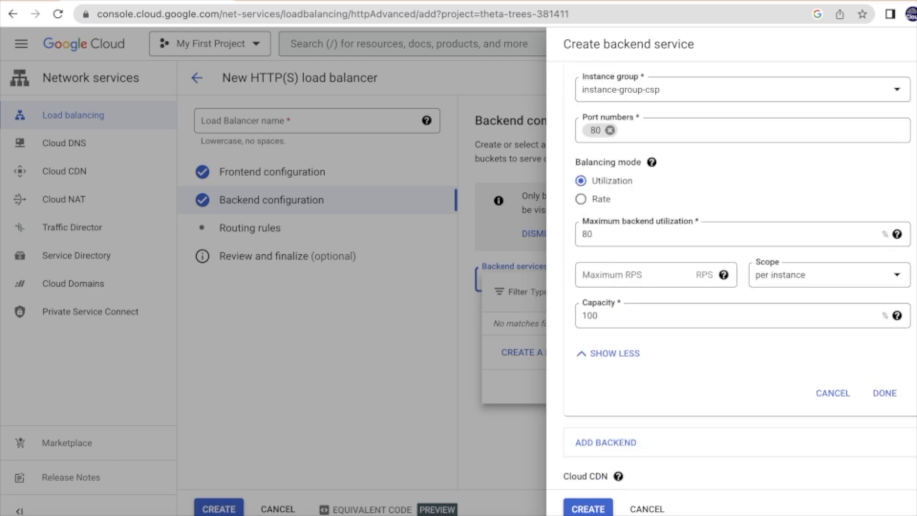
pyautogui.scroll(-4, 751, 363)
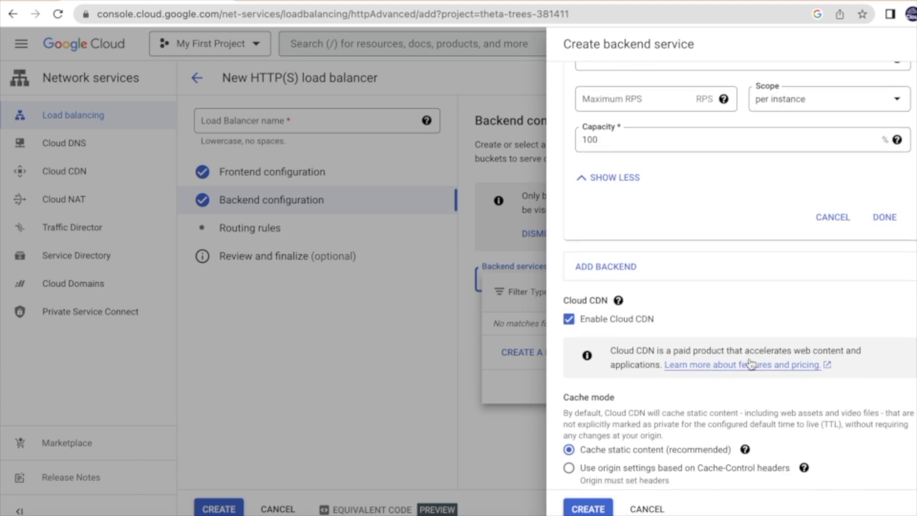
# Disable Cloud CDN for the backend service and assign cs-healthcheck as its health check
pyautogui.click(568, 236)
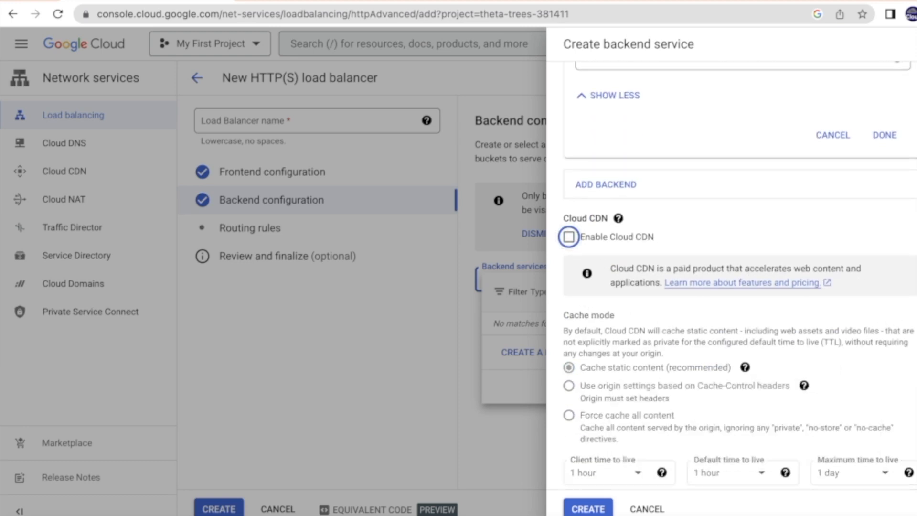
pyautogui.scroll(-6, 736, 286)
pyautogui.click(884, 257)
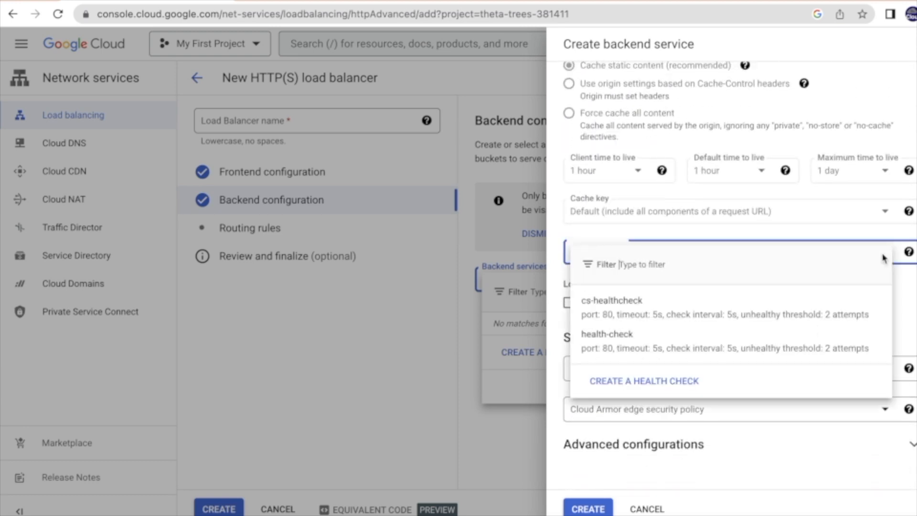
pyautogui.click(671, 313)
pyautogui.scroll(-1, 811, 342)
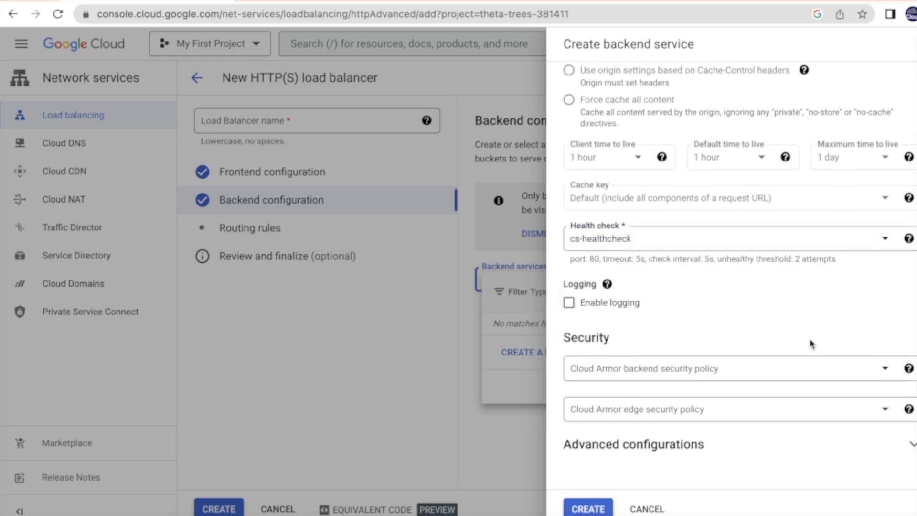
# Create cs-backend-service and confirm it as the load balancer's selected backend service
pyautogui.click(588, 509)
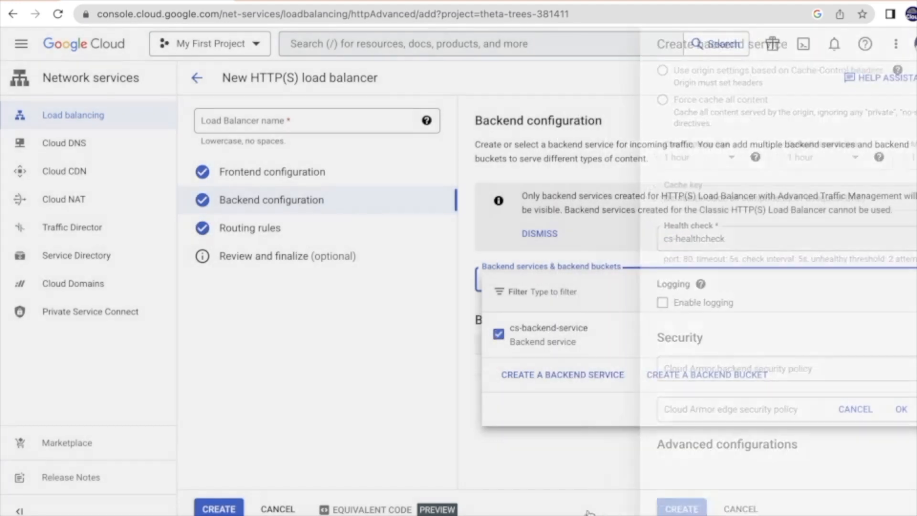
pyautogui.click(900, 409)
pyautogui.click(617, 434)
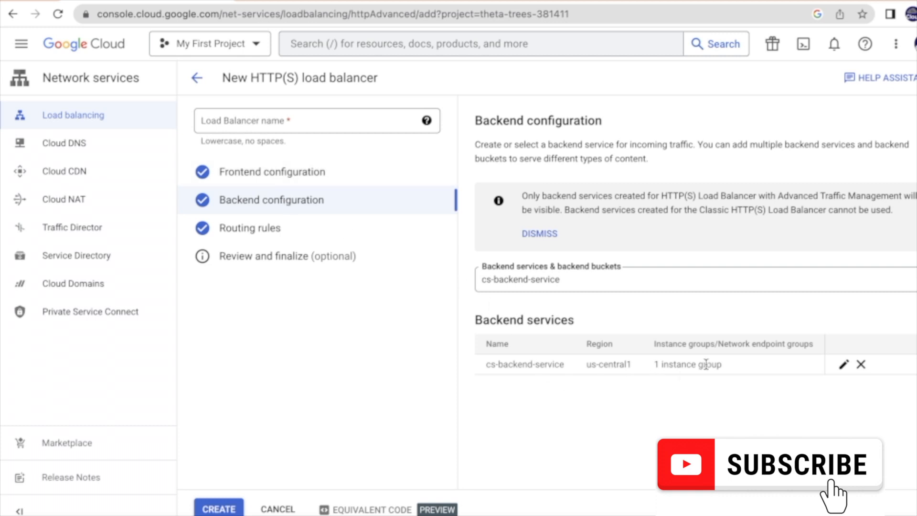
pyautogui.moveTo(722, 364); pyautogui.dragTo(653, 366)
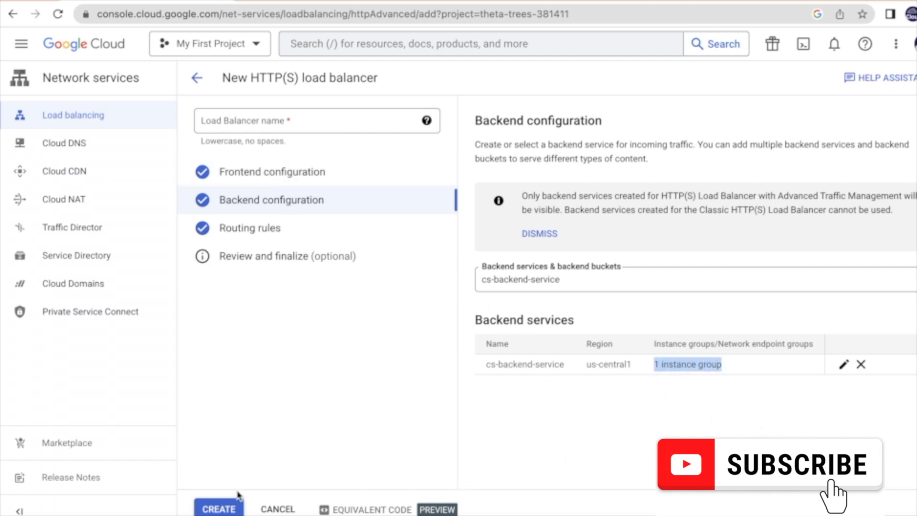
# Review the routing rules and final summary, name the load balancer cloud-sprint-lb, and create it
pyautogui.click(287, 237)
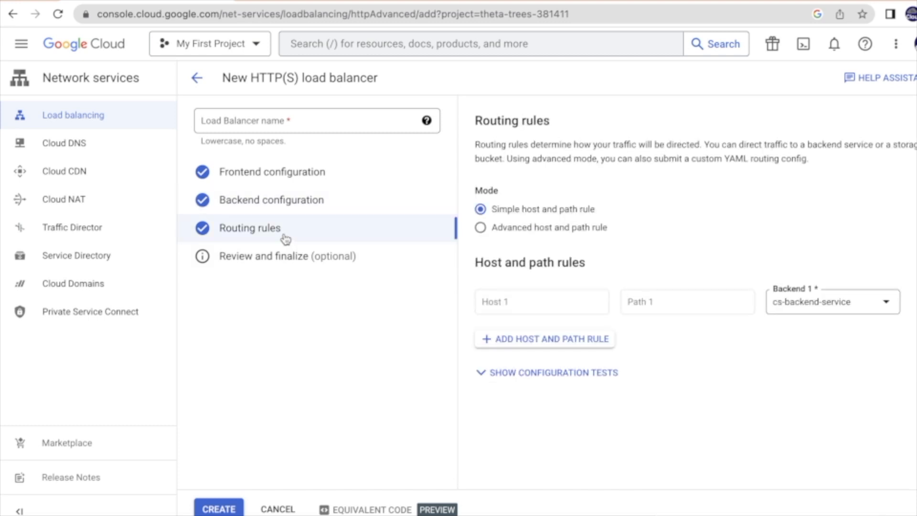
pyautogui.click(287, 257)
pyautogui.moveTo(261, 174); pyautogui.dragTo(191, 178)
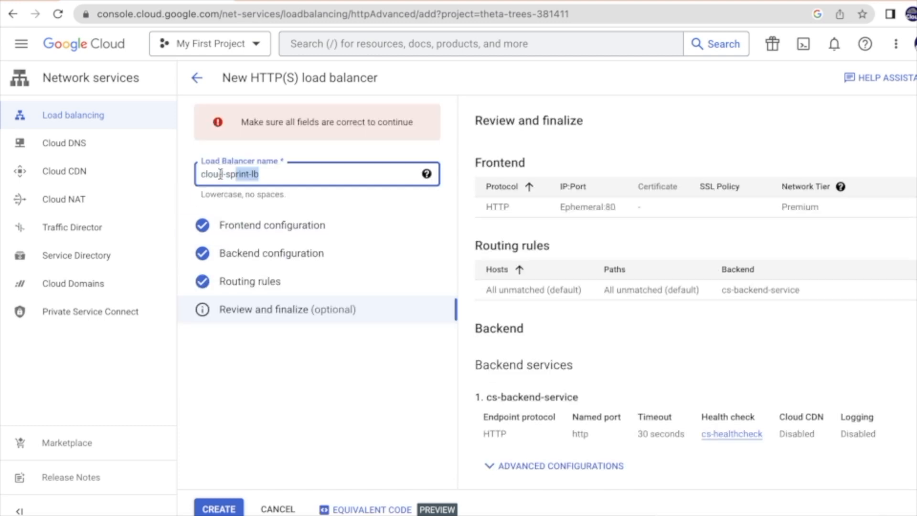
pyautogui.click(218, 509)
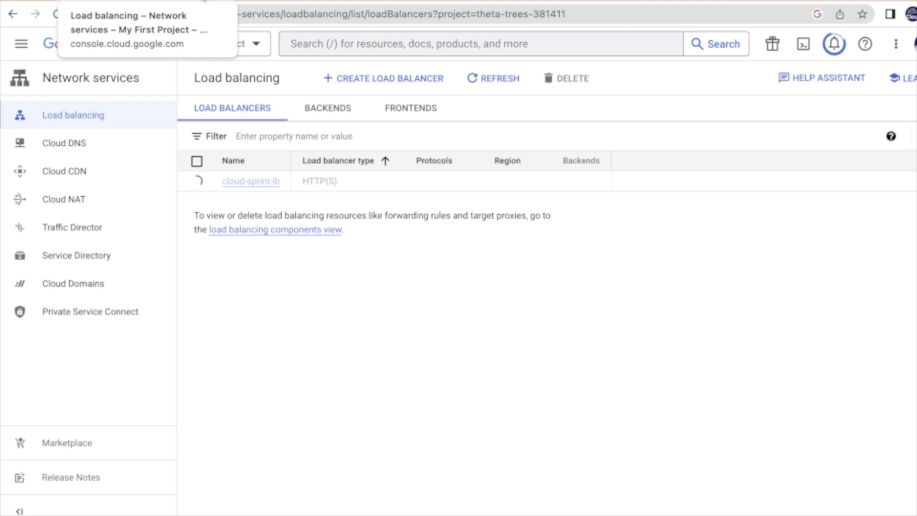
# Copy the frontend IP and port from cloud-sprint-lb's details and load 34.160.1.97:80 in a new browser tab
pyautogui.click(251, 181)
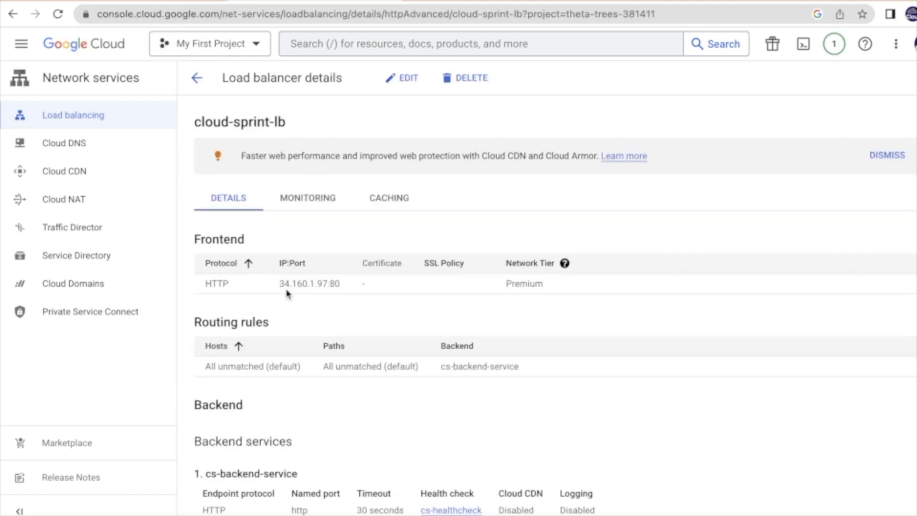
pyautogui.moveTo(279, 283); pyautogui.dragTo(349, 289)
pyautogui.hotkey('ctrl', 'c')
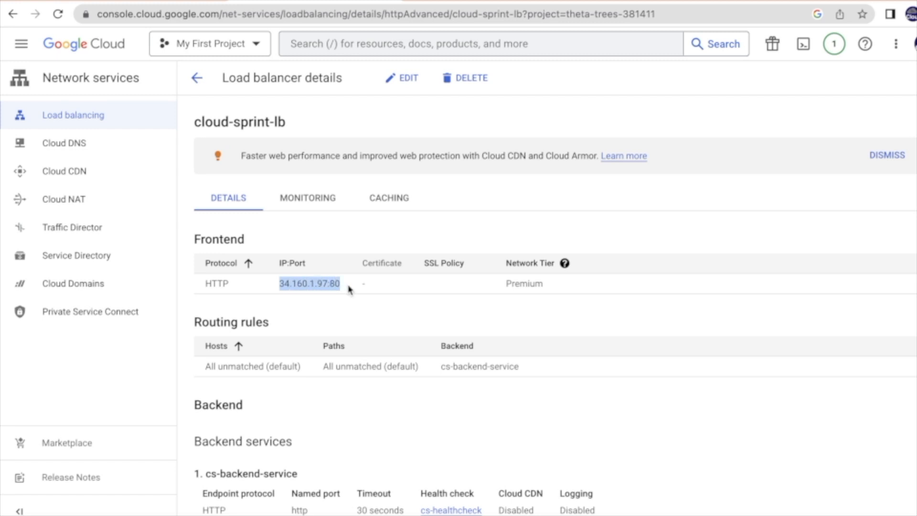
pyautogui.hotkey('ctrl', 't')
pyautogui.hotkey('ctrl', 'v')
pyautogui.press('Return')
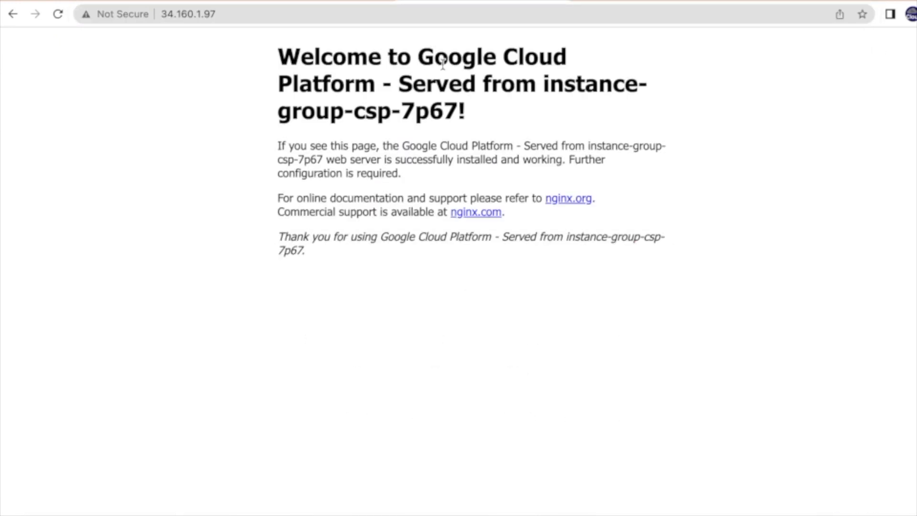
# Check which instance serves the page, reload it, and locate that instance among the members of instance-group-csp
pyautogui.moveTo(458, 104)
pyautogui.mouseDown()
pyautogui.moveTo(357, 107)
pyautogui.moveTo(453, 107)
pyautogui.mouseUp()
pyautogui.click(404, 109)
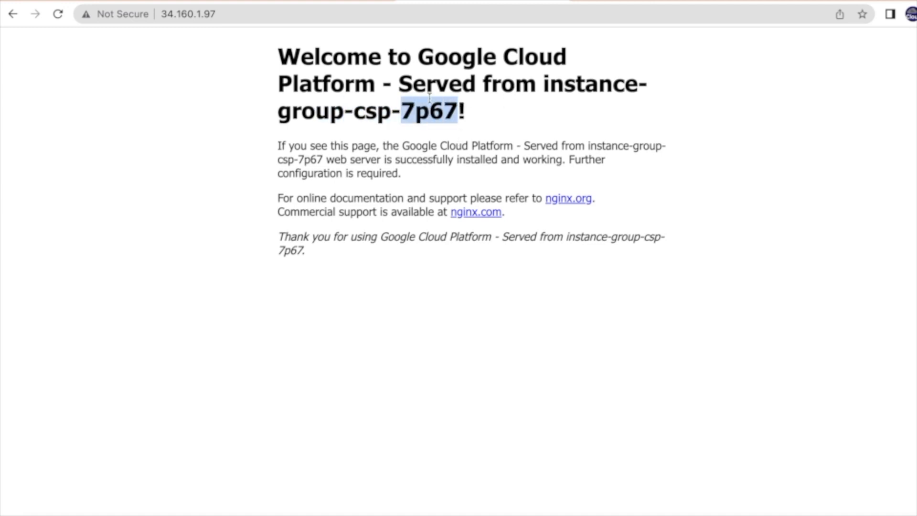
pyautogui.click(52, 15)
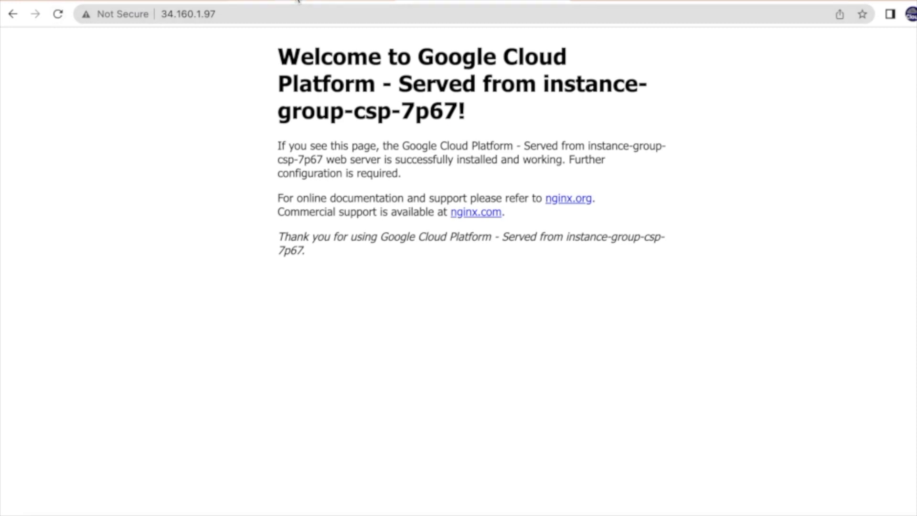
pyautogui.click(298, 1)
pyautogui.click(172, 1)
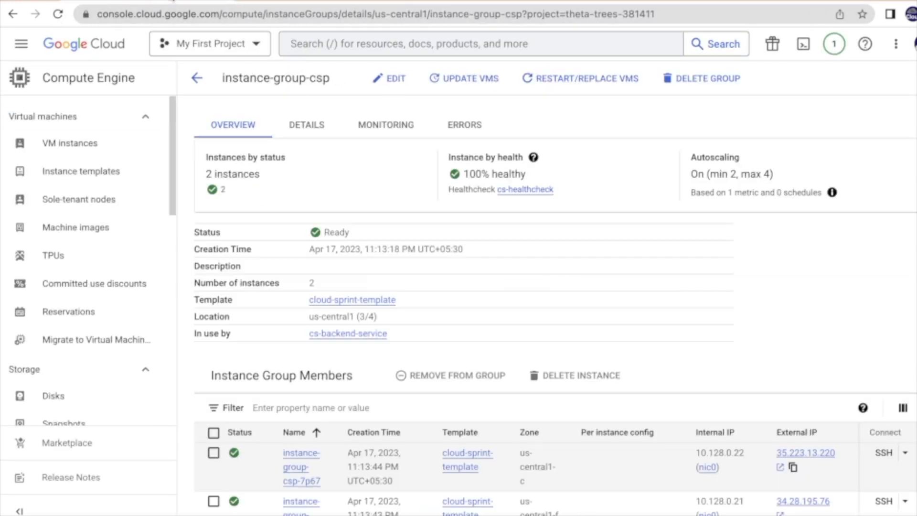
pyautogui.moveTo(325, 484); pyautogui.dragTo(284, 449)
pyautogui.scroll(-1, 641, 469)
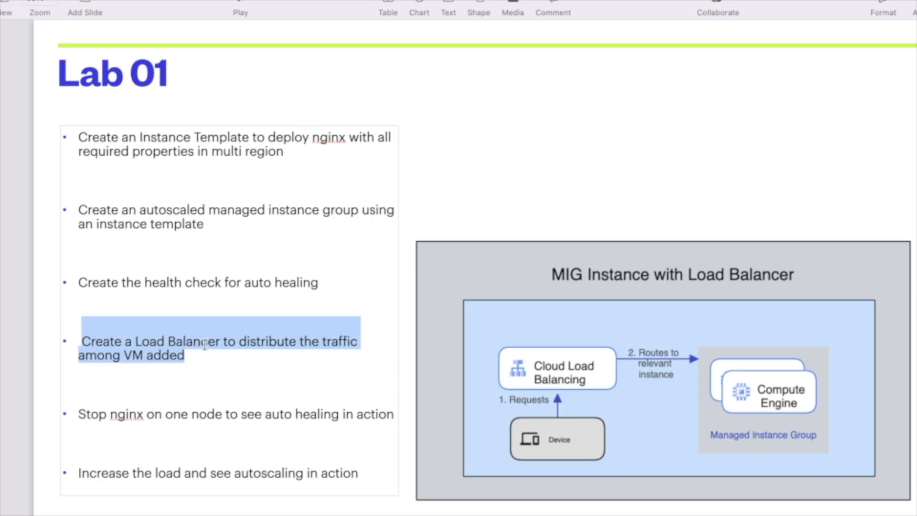
# Switch to the Lab 01 slide and review the load balancer task and the task of stopping nginx on one node
pyautogui.click(205, 346)
pyautogui.moveTo(196, 356); pyautogui.dragTo(90, 337)
pyautogui.click(154, 369)
pyautogui.click(582, 290)
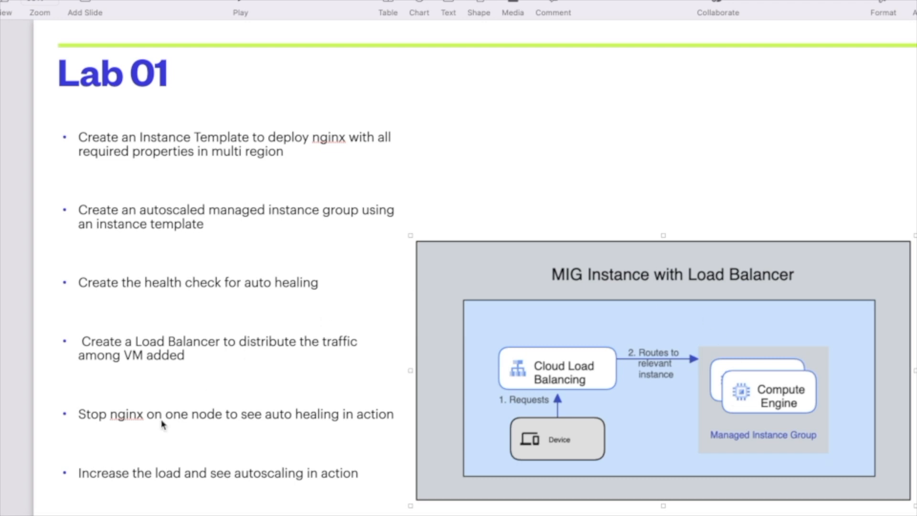
pyautogui.tripleClick(214, 415)
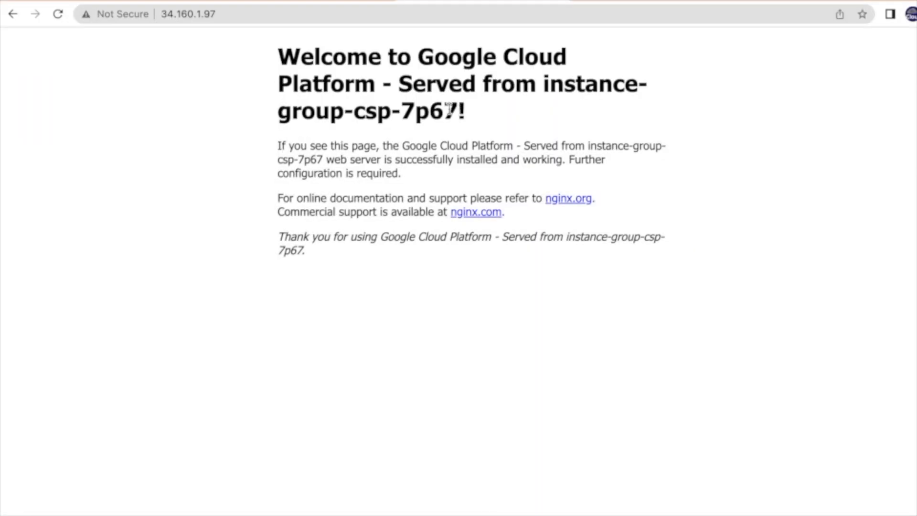
# Open an SSH session to instance-group-csp-7p67 and stop its web server with sudo systemctl stop nginx
pyautogui.moveTo(458, 111); pyautogui.dragTo(404, 106)
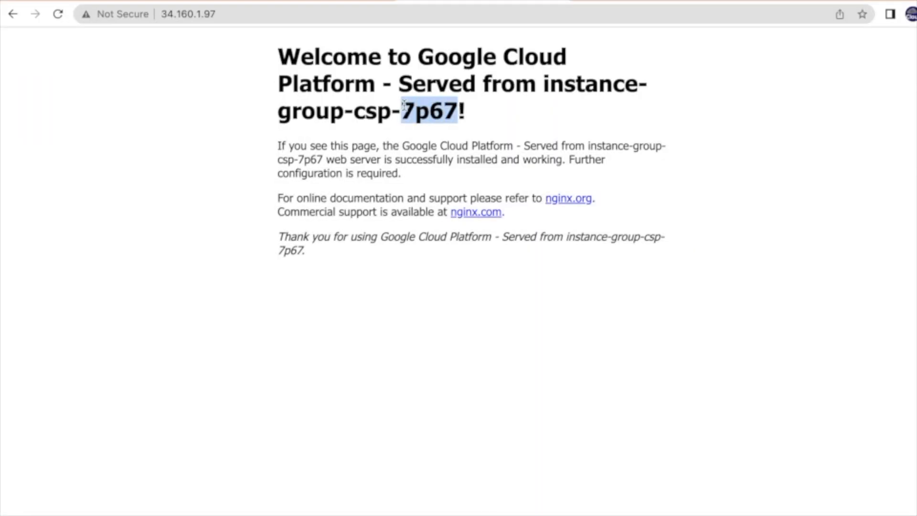
pyautogui.click(143, 2)
pyautogui.click(890, 467)
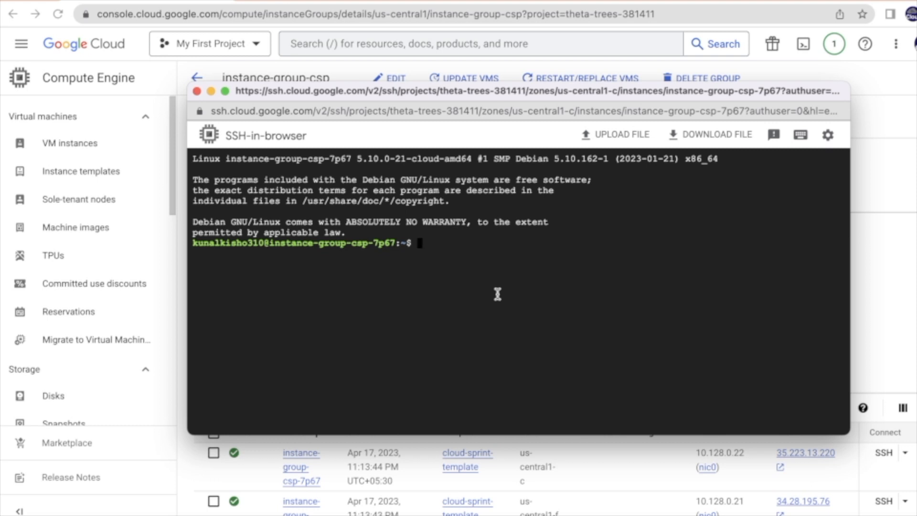
pyautogui.write('sudo systemctl stop nginx')
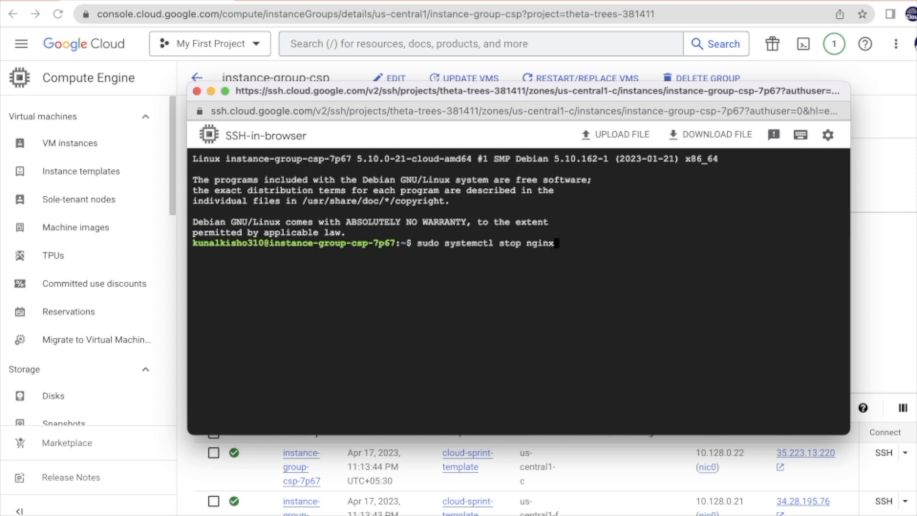
pyautogui.press('Return')
# Check the web server's state by running sudo systemctl status nginx in the SSH session
pyautogui.press('Up')
pyautogui.press('Left')
pyautogui.press('Left')
pyautogui.press('Left')
pyautogui.press('Left')
pyautogui.press('Left')
pyautogui.press('Left')
pyautogui.press('BackSpace')
pyautogui.press('BackSpace')
pyautogui.write('atus')
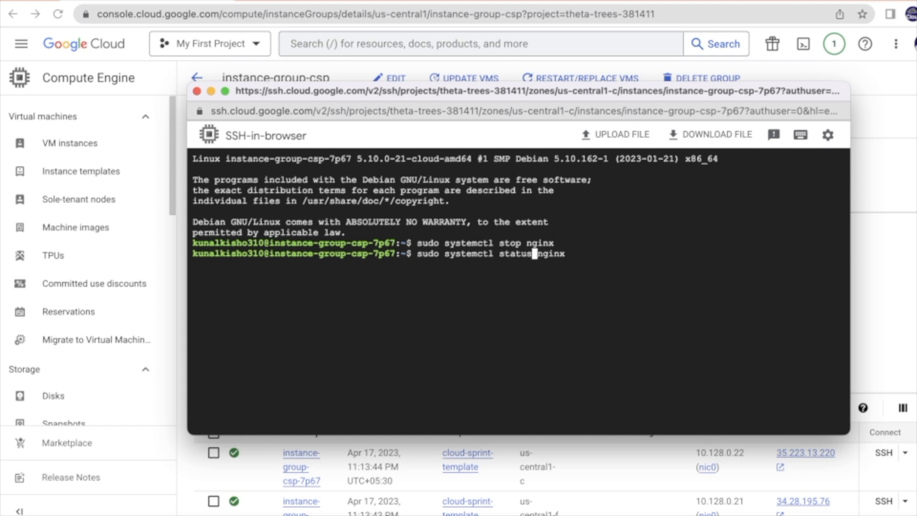
pyautogui.press('Return')
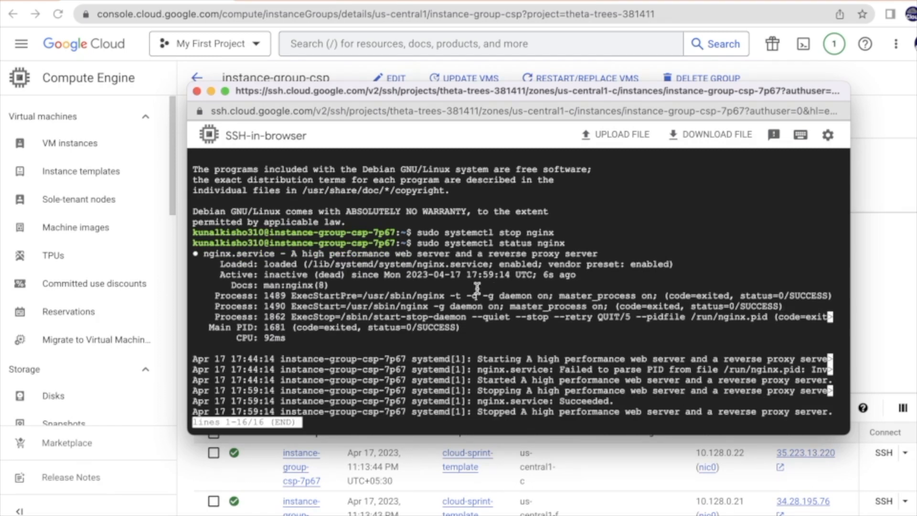
# Examine the nginx service's Active line and the instance name in the terminal output, and close the SSH session
pyautogui.moveTo(197, 257); pyautogui.dragTo(389, 276)
pyautogui.moveTo(213, 275); pyautogui.dragTo(616, 276)
pyautogui.moveTo(616, 276); pyautogui.dragTo(626, 276)
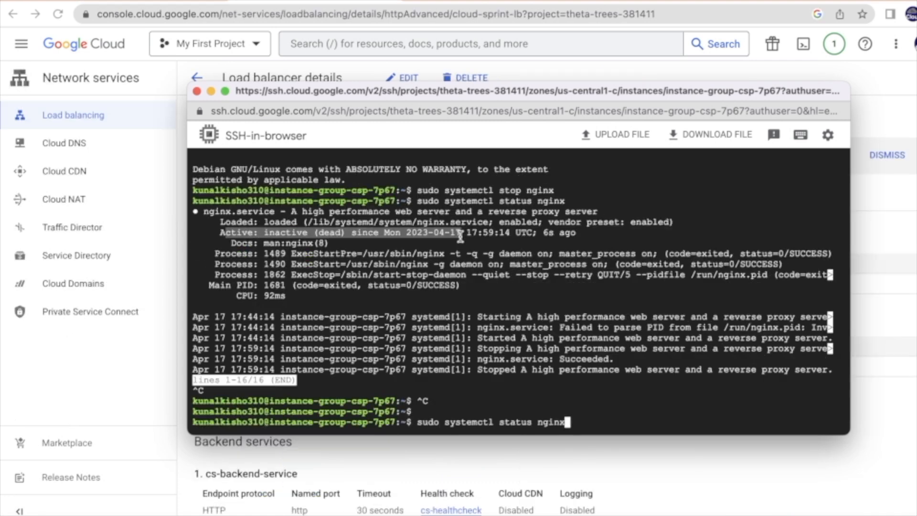
pyautogui.moveTo(459, 235); pyautogui.dragTo(461, 244)
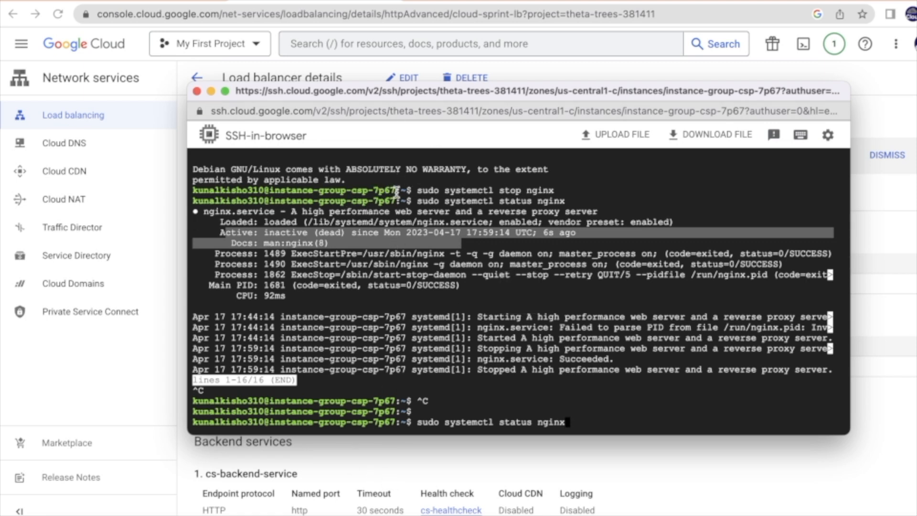
pyautogui.moveTo(379, 191); pyautogui.dragTo(395, 191)
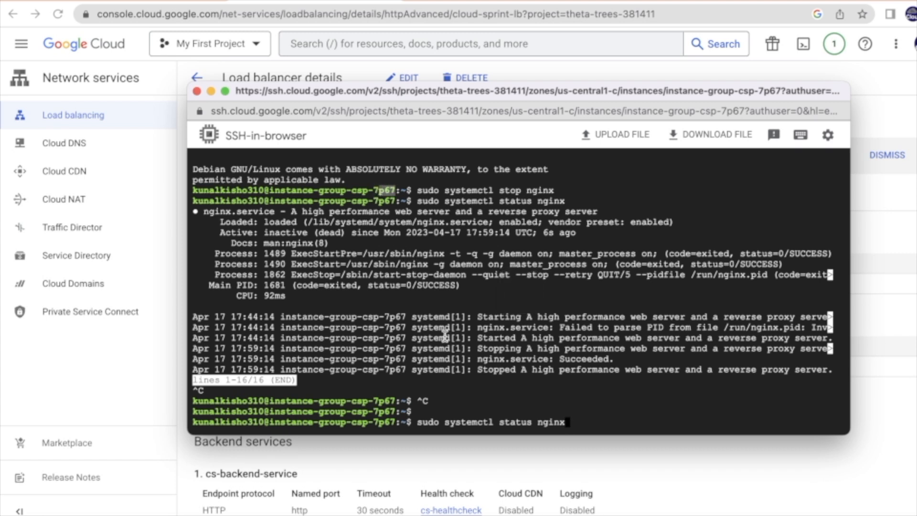
pyautogui.click(197, 92)
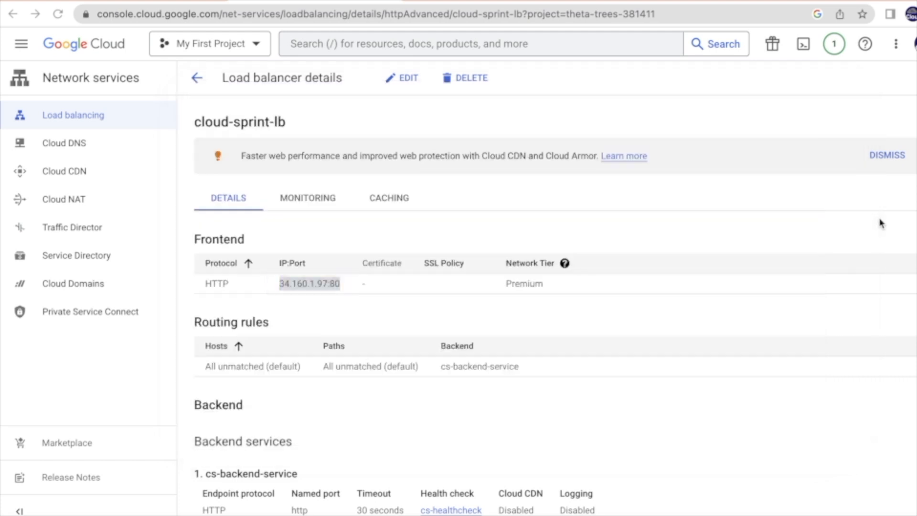
# Examine the status of instance-group-csp-7p67 and the group's health check on the instance-group-csp overview
pyautogui.click(496, 2)
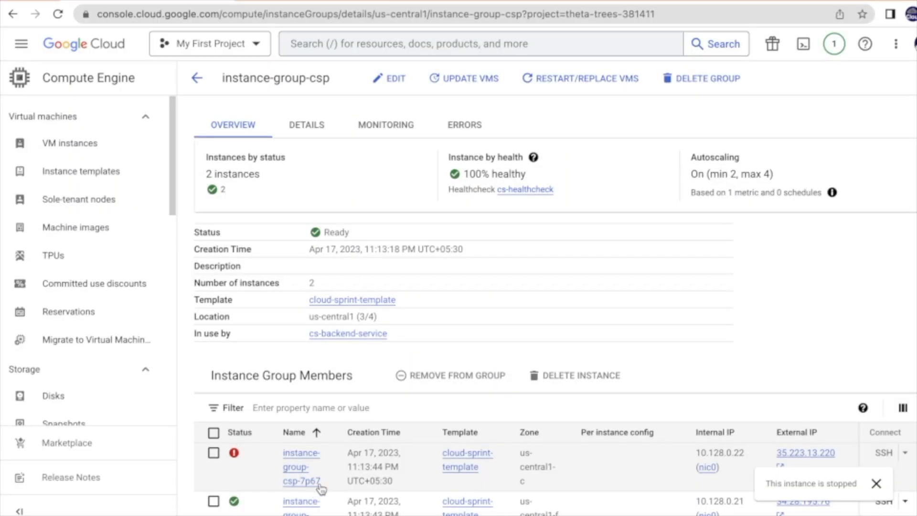
pyautogui.moveTo(328, 486); pyautogui.dragTo(289, 451)
pyautogui.moveTo(233, 458)
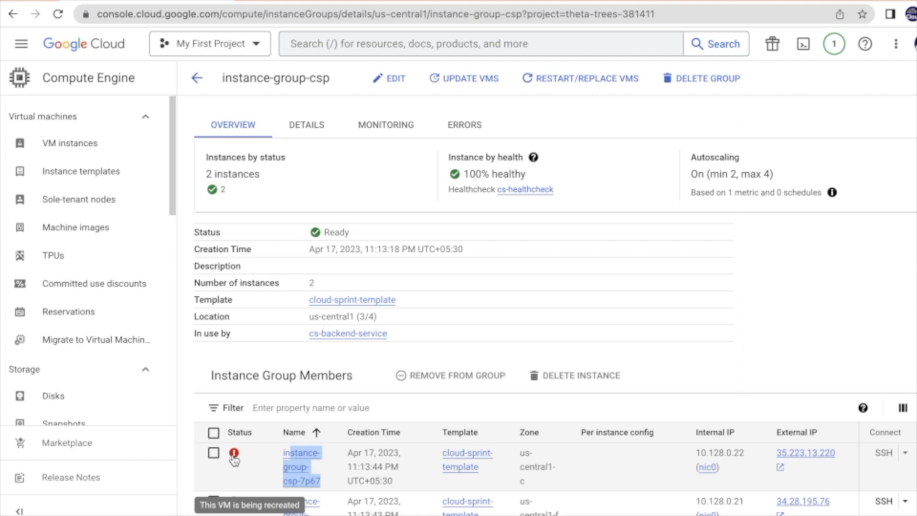
pyautogui.click(513, 234)
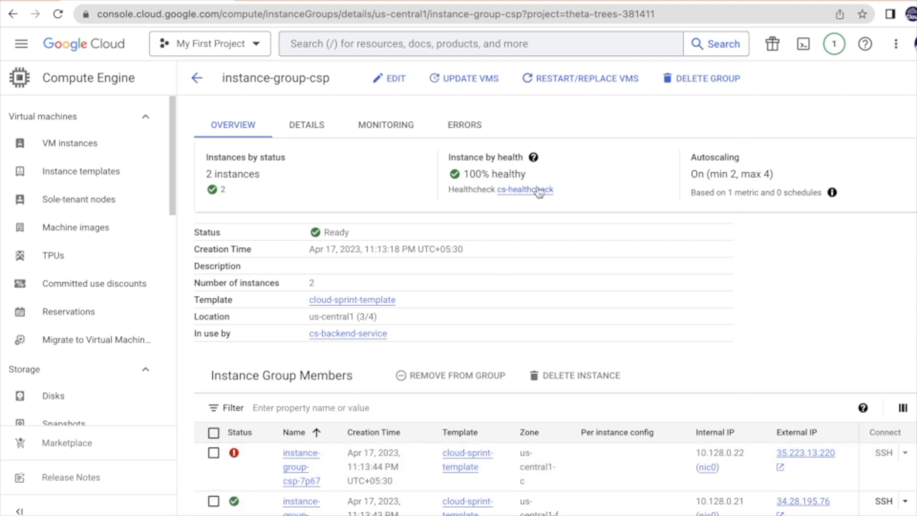
pyautogui.click(533, 157)
pyautogui.click(566, 196)
pyautogui.moveTo(576, 196); pyautogui.dragTo(499, 189)
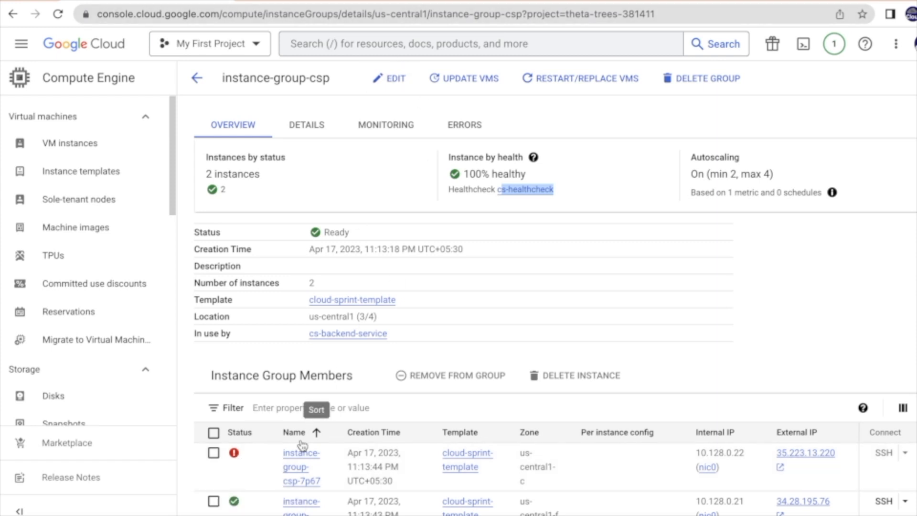
pyautogui.scroll(-1, 310, 448)
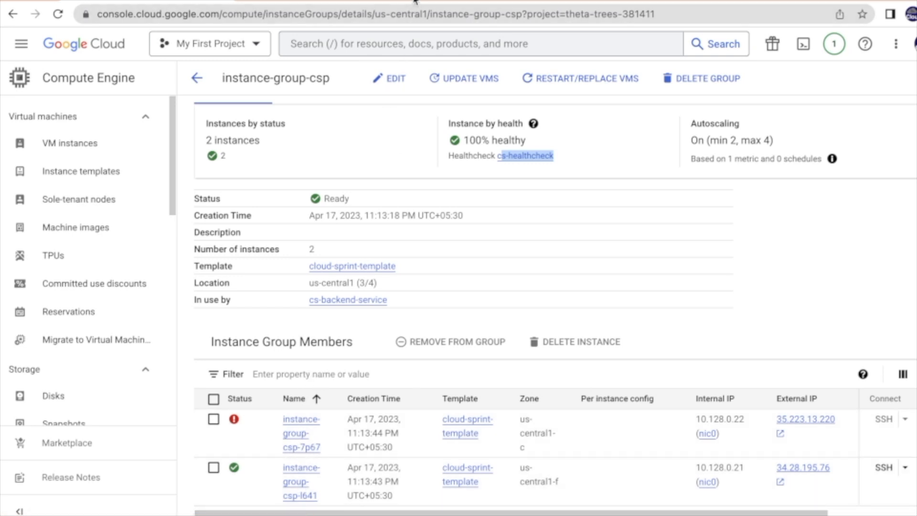
# Copy the load balancer's frontend address again, load 34.160.1.97:80 in a new tab, and check which instance serves the page
pyautogui.click(359, 1)
pyautogui.hotkey('ctrl', 'c')
pyautogui.click(421, 2)
pyautogui.hotkey('ctrl', 'v')
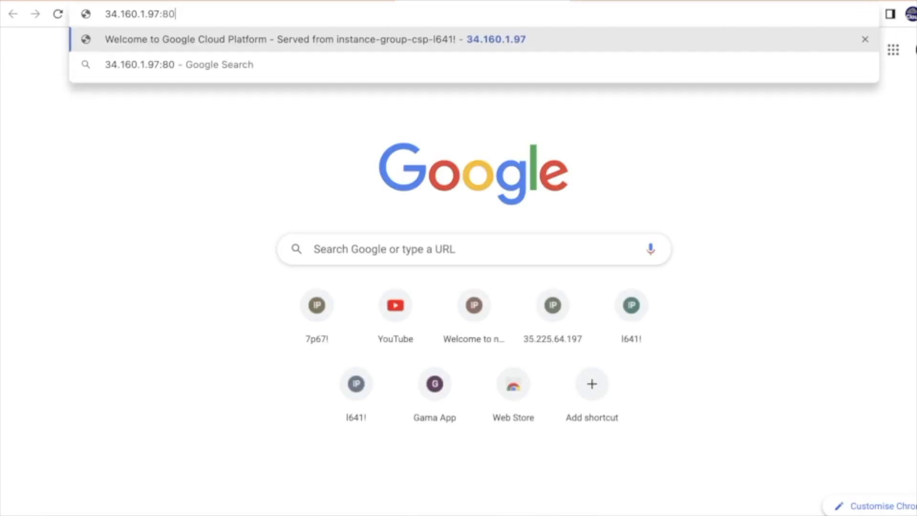
pyautogui.press('Return')
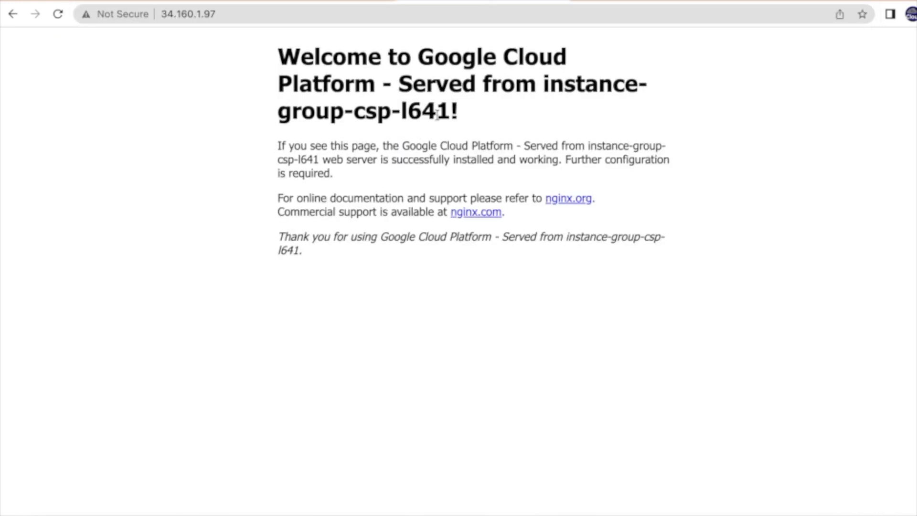
pyautogui.moveTo(460, 110); pyautogui.dragTo(400, 111)
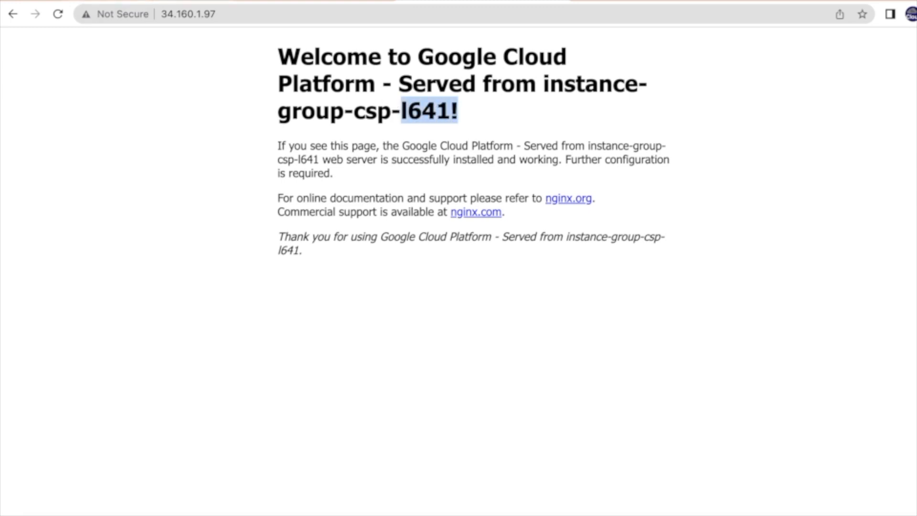
# Return to the instance-group-csp overview and compare its members' names with the instance serving the load balancer's page
pyautogui.click(143, 1)
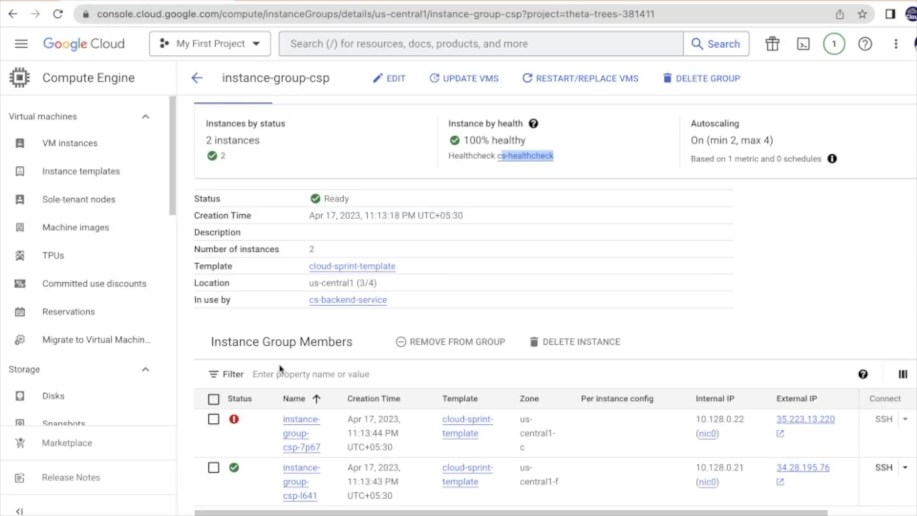
pyautogui.moveTo(329, 501); pyautogui.dragTo(289, 469)
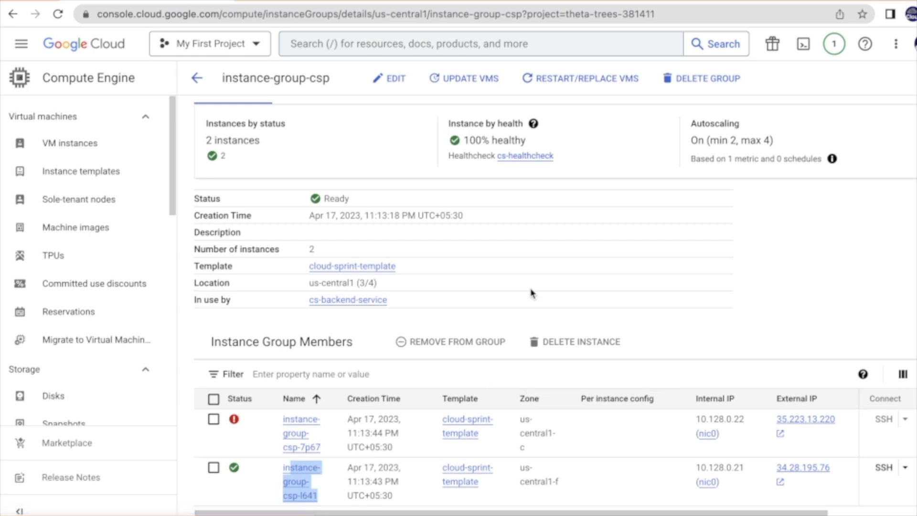
pyautogui.click(651, 245)
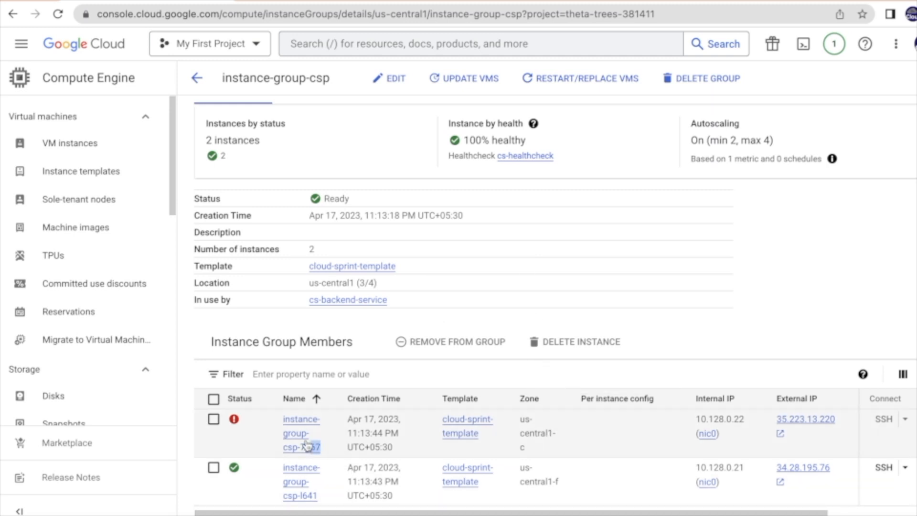
pyautogui.moveTo(324, 448); pyautogui.dragTo(237, 423)
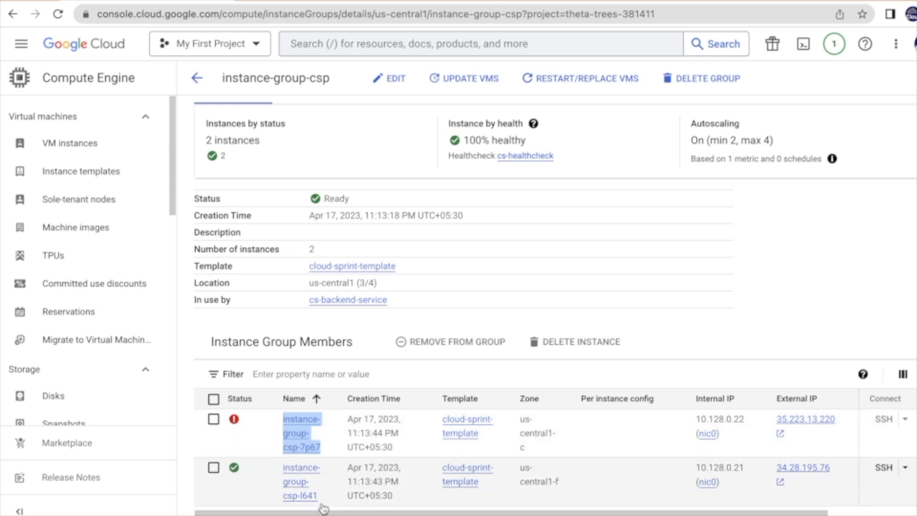
pyautogui.moveTo(319, 499); pyautogui.dragTo(282, 465)
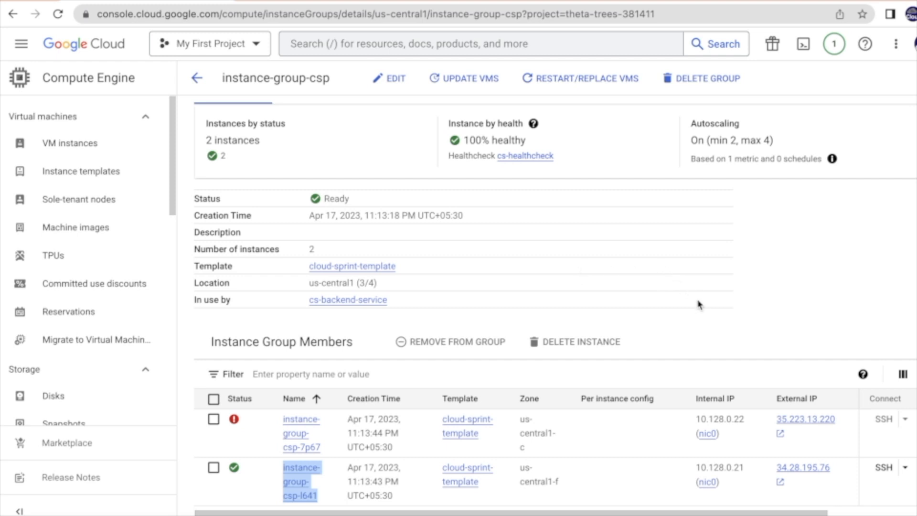
# Revisit the served page and the cloud-sprint-lb details, and examine the status of instance-group-csp-7p67 in the group's member list
pyautogui.click(485, 2)
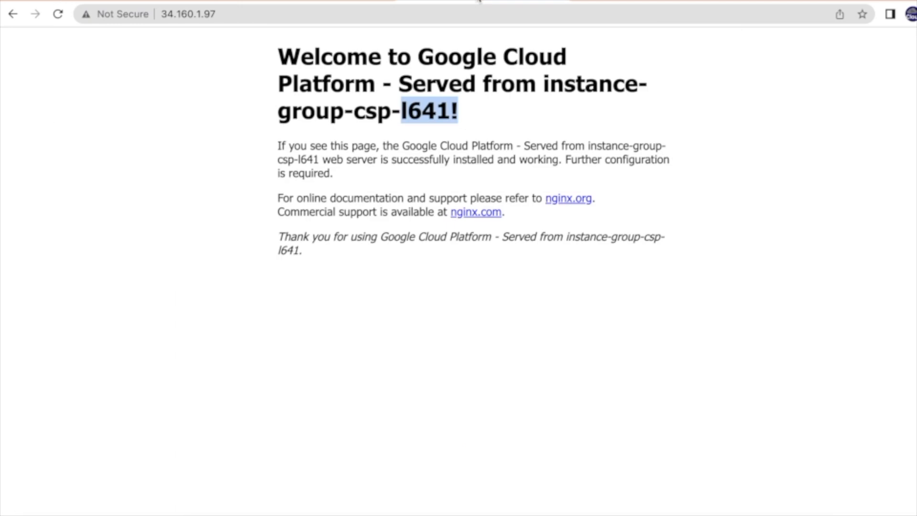
pyautogui.click(324, 1)
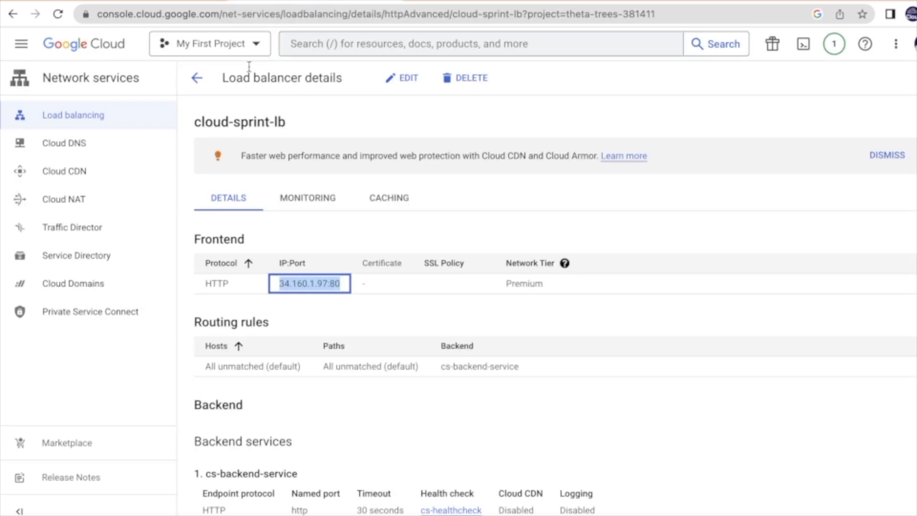
pyautogui.click(187, 2)
pyautogui.click(736, 268)
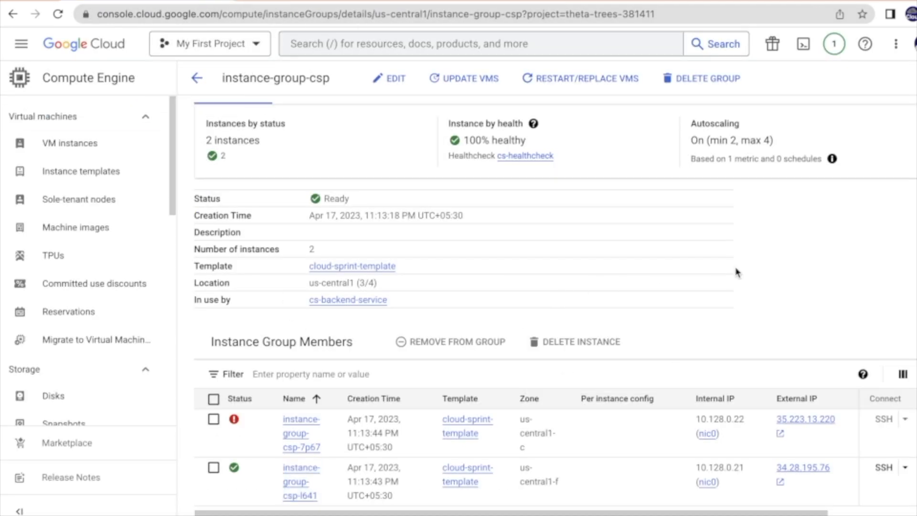
pyautogui.moveTo(237, 428)
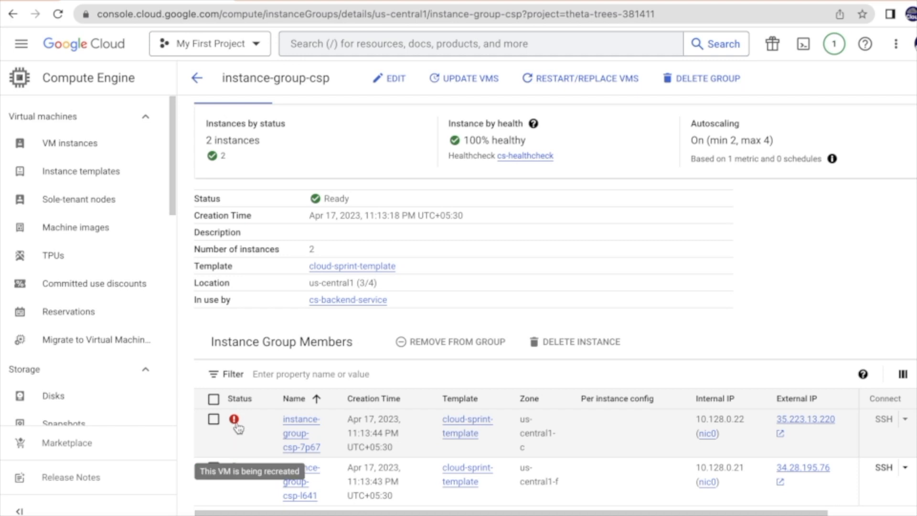
# Refresh the instance-group-csp overview and examine the instance health percentage and the recreation status of instance-group-csp-7p67
pyautogui.click(56, 14)
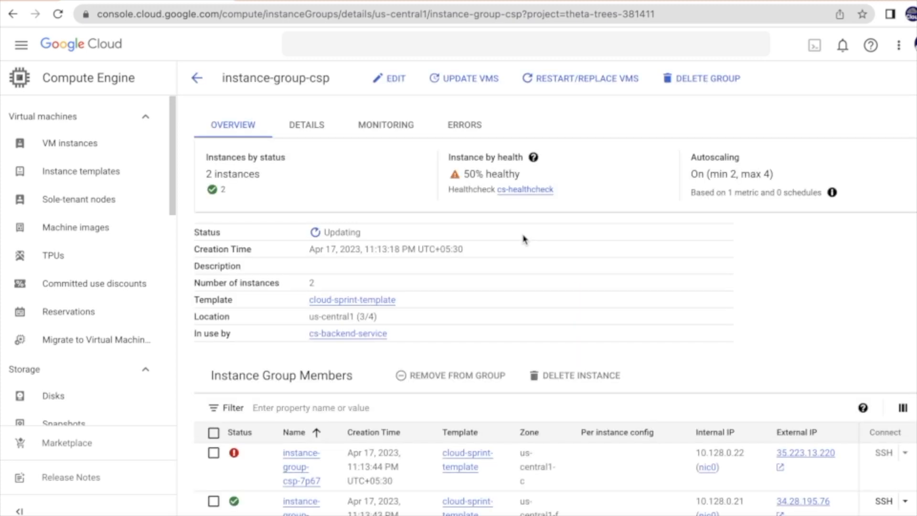
pyautogui.moveTo(466, 174)
pyautogui.mouseDown()
pyautogui.moveTo(564, 179)
pyautogui.moveTo(464, 175)
pyautogui.mouseUp()
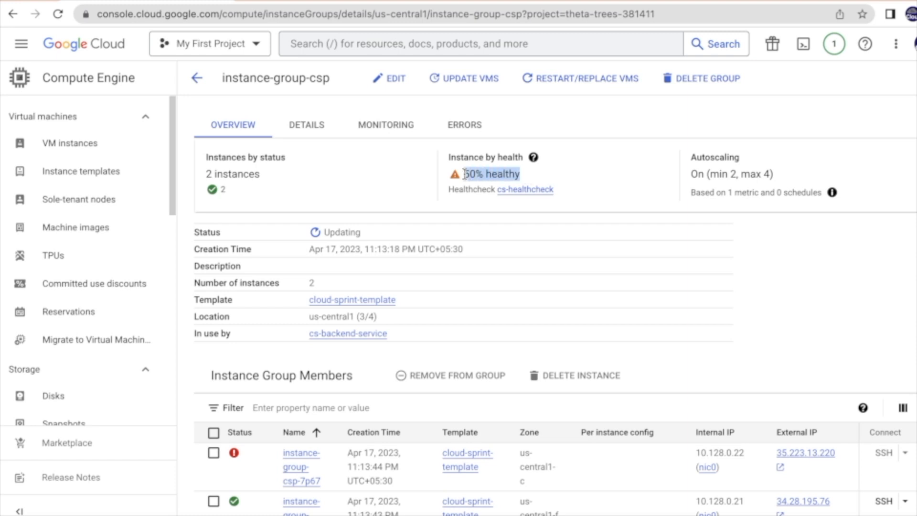
pyautogui.moveTo(241, 463)
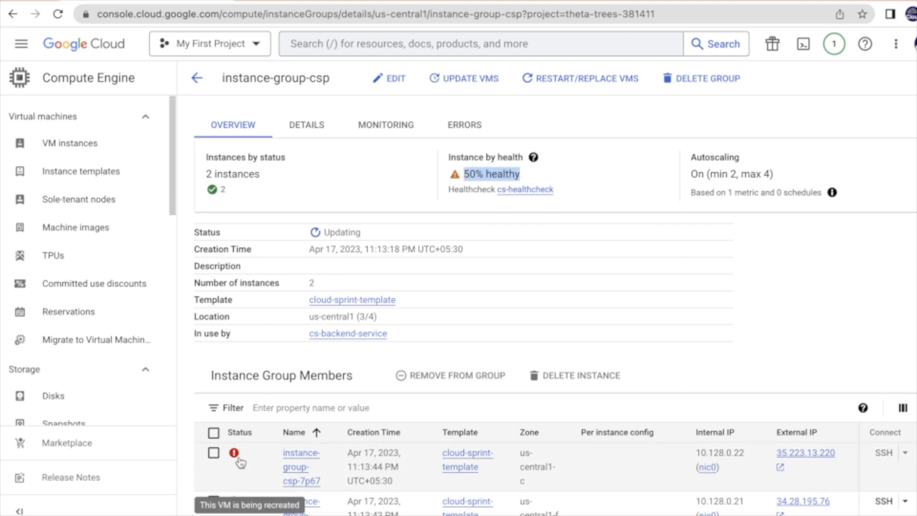
pyautogui.scroll(-1, 427, 435)
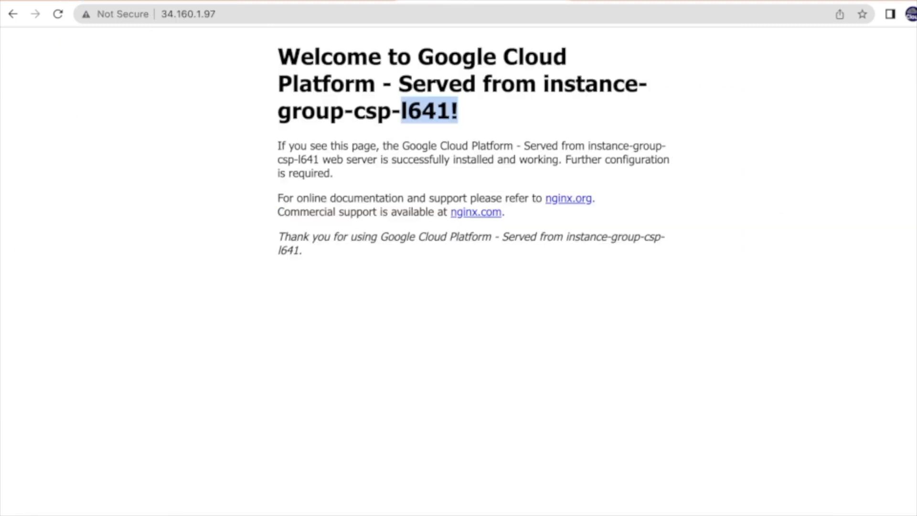
# Reload the load balancer's page at 34.160.1.97 twice and check which instance serves it
pyautogui.click(59, 14)
pyautogui.click(58, 14)
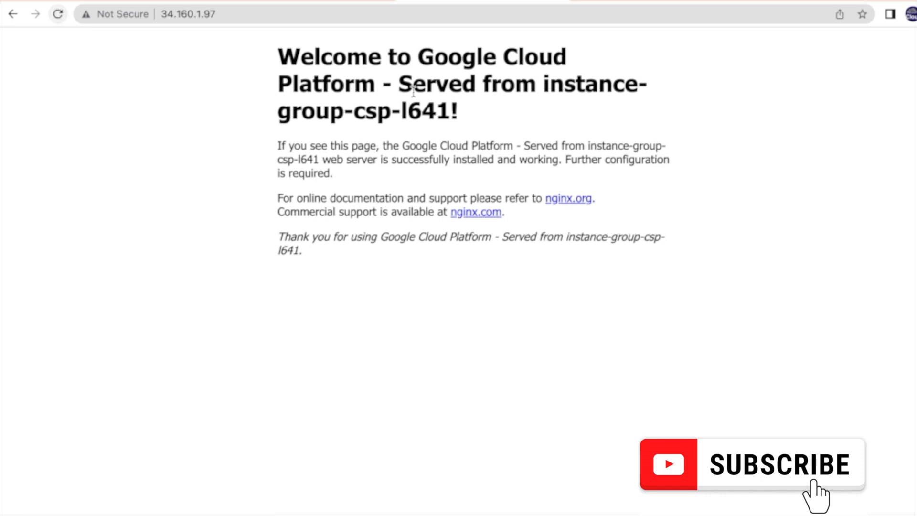
pyautogui.moveTo(457, 111); pyautogui.dragTo(390, 110)
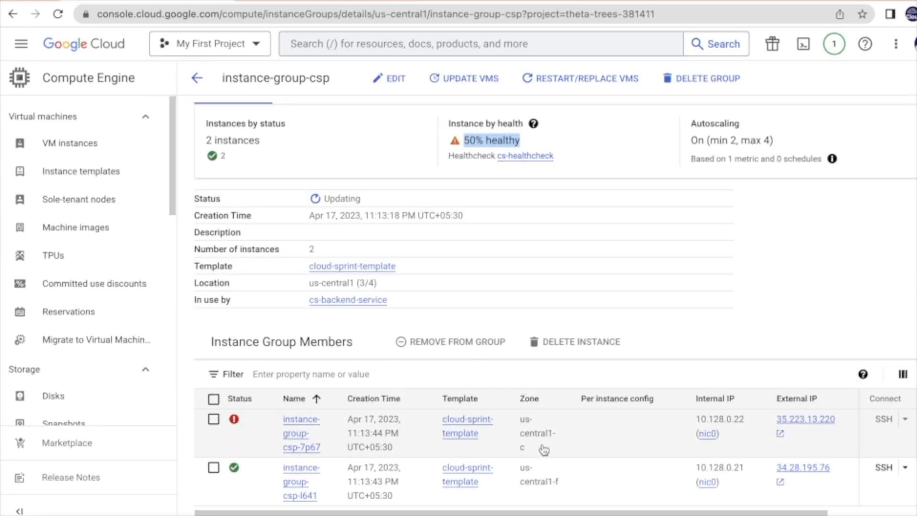
# Compare the zones of the two members in the instance-group-csp overview
pyautogui.moveTo(540, 447); pyautogui.dragTo(523, 426)
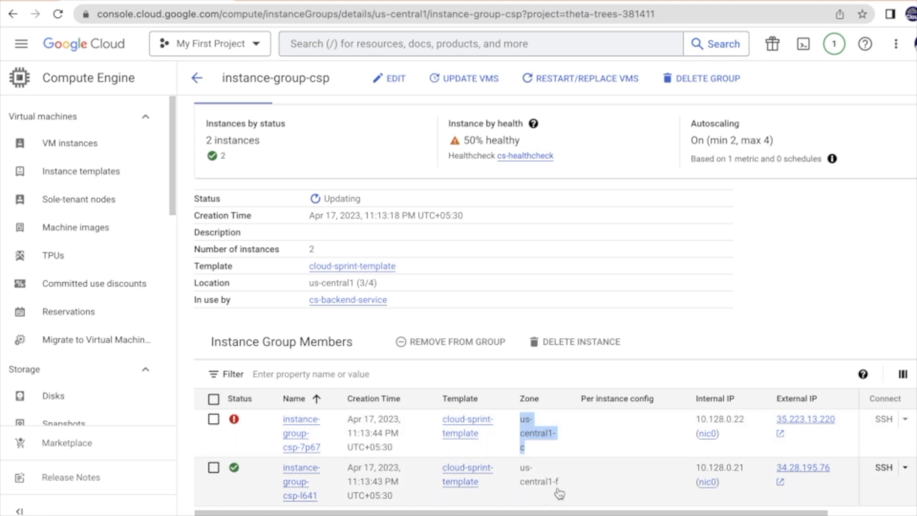
pyautogui.moveTo(562, 487); pyautogui.dragTo(523, 473)
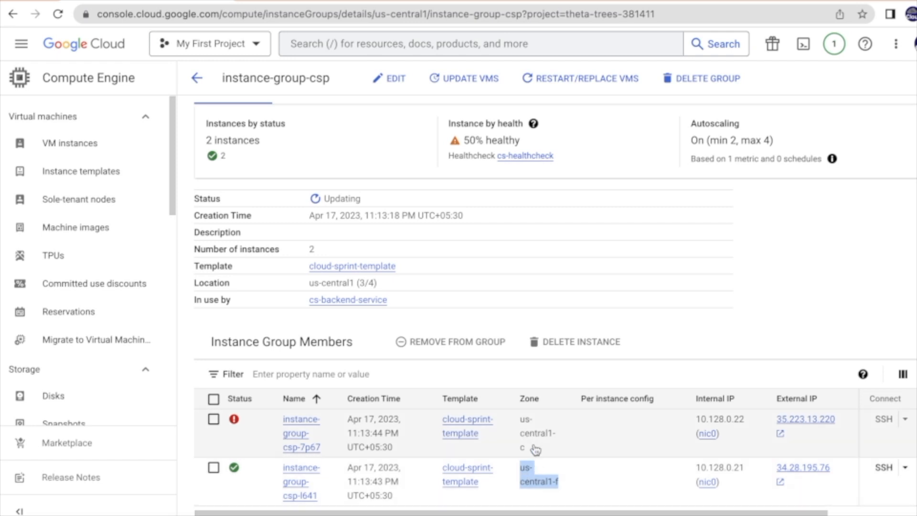
pyautogui.moveTo(525, 418); pyautogui.dragTo(526, 448)
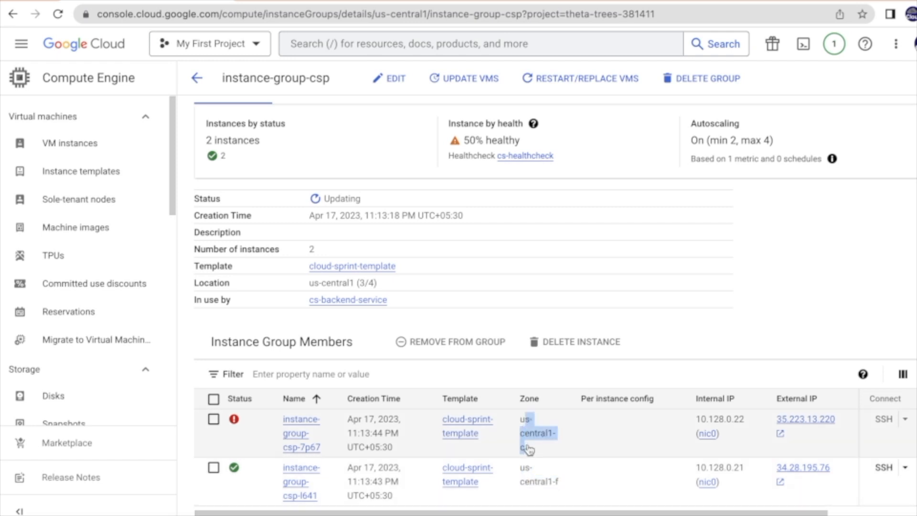
pyautogui.moveTo(560, 485); pyautogui.dragTo(517, 471)
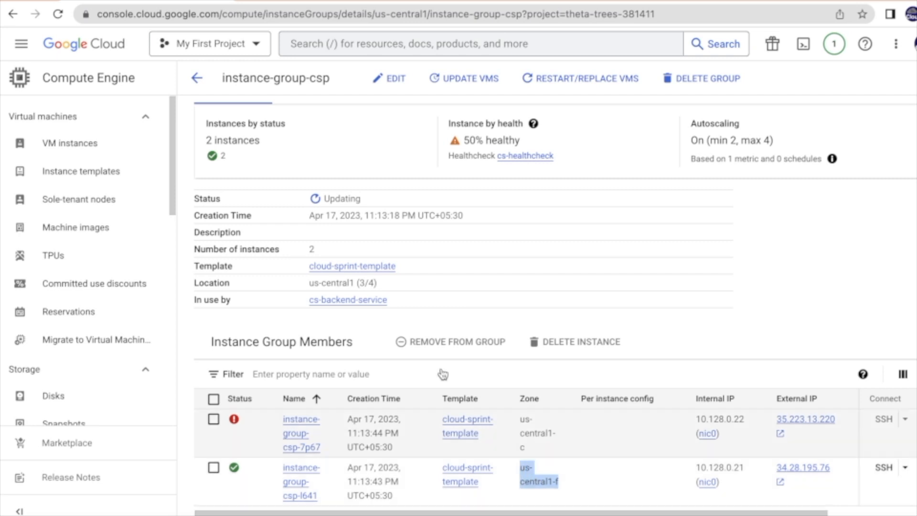
# Refresh the instance-group-csp overview and examine the group's Status line and the status of instance-group-csp-7p67
pyautogui.click(58, 14)
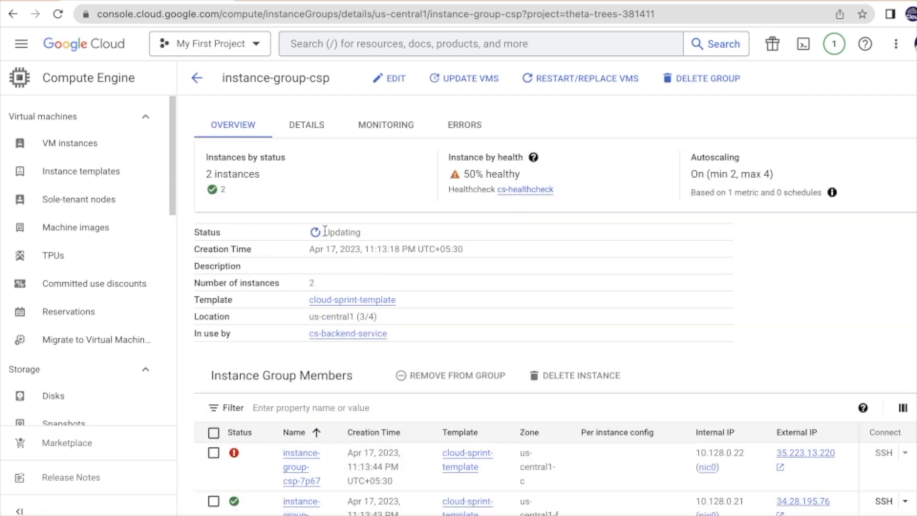
pyautogui.moveTo(324, 231); pyautogui.dragTo(368, 237)
pyautogui.click(343, 234)
pyautogui.moveTo(235, 456)
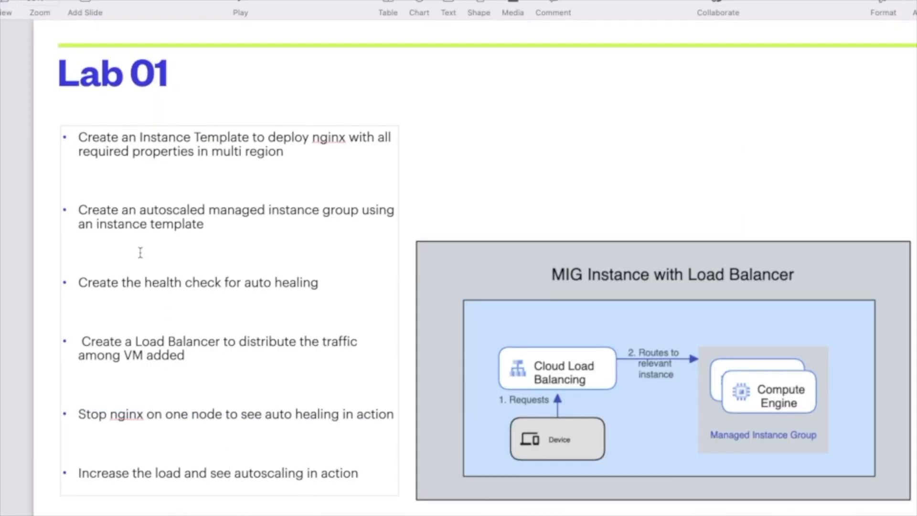
# Switch to the Lab 01 slide in Keynote and review the lab tasks, from the instance template through autohealing to autoscaling
pyautogui.moveTo(79, 137); pyautogui.dragTo(399, 413)
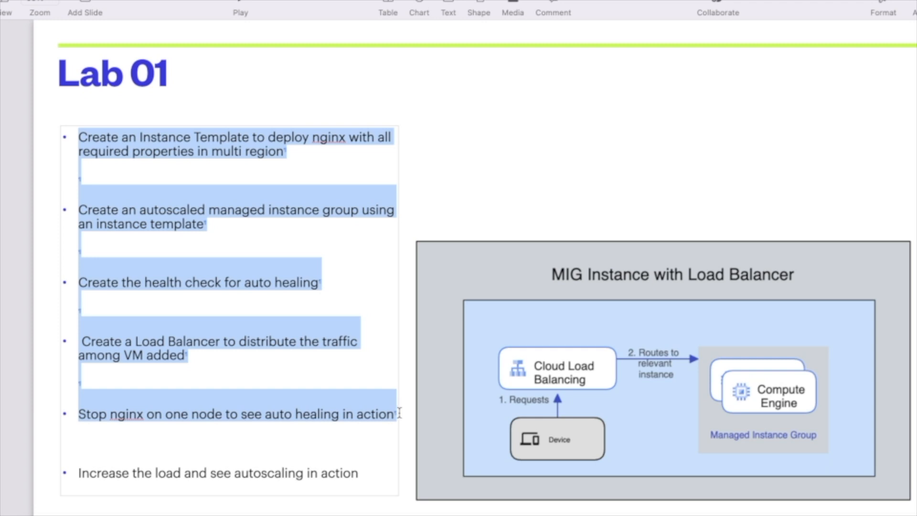
pyautogui.click(344, 413)
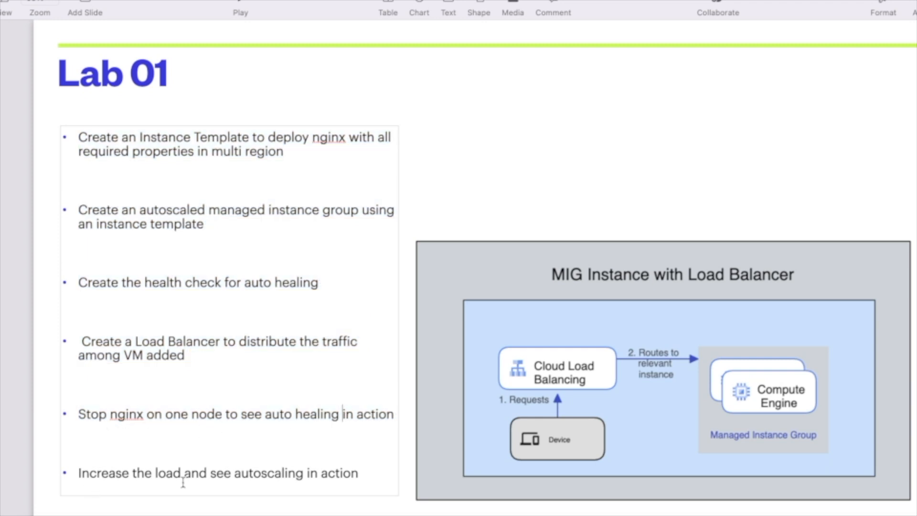
pyautogui.moveTo(364, 472); pyautogui.dragTo(79, 472)
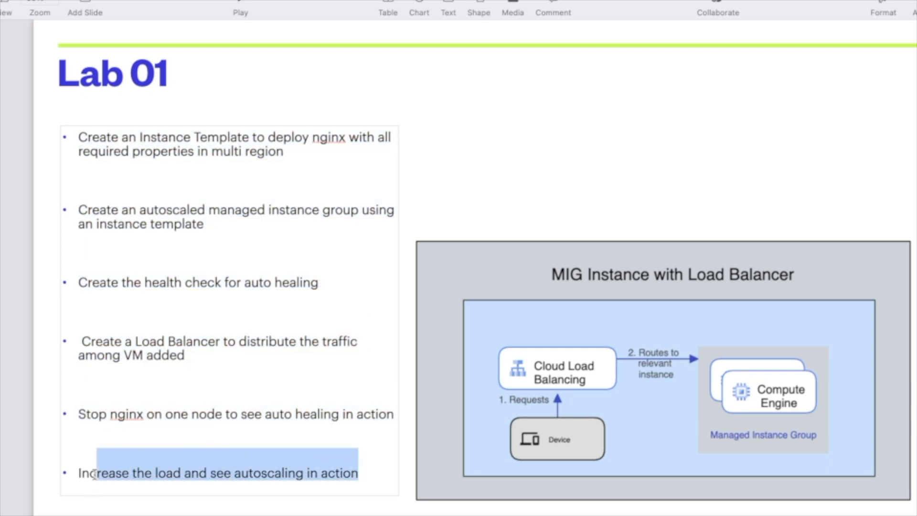
pyautogui.click(368, 471)
pyautogui.moveTo(379, 413); pyautogui.dragTo(215, 413)
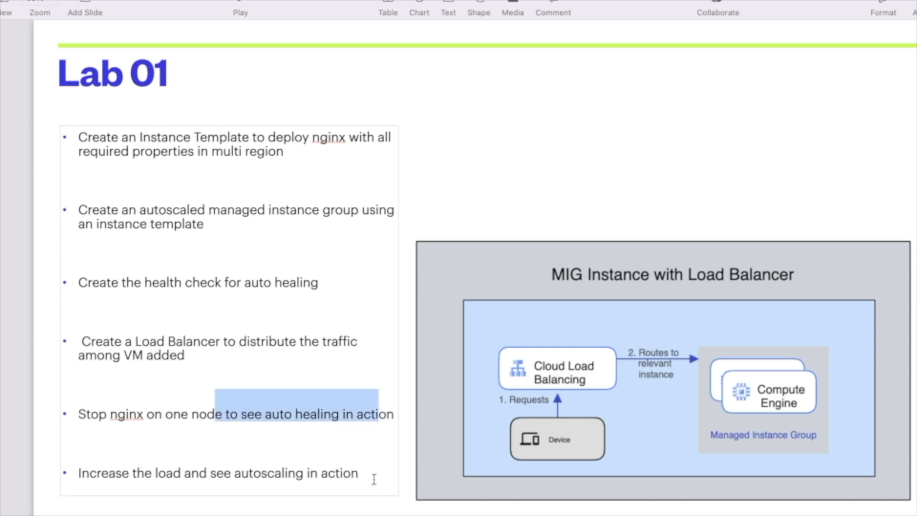
pyautogui.moveTo(374, 479); pyautogui.dragTo(74, 477)
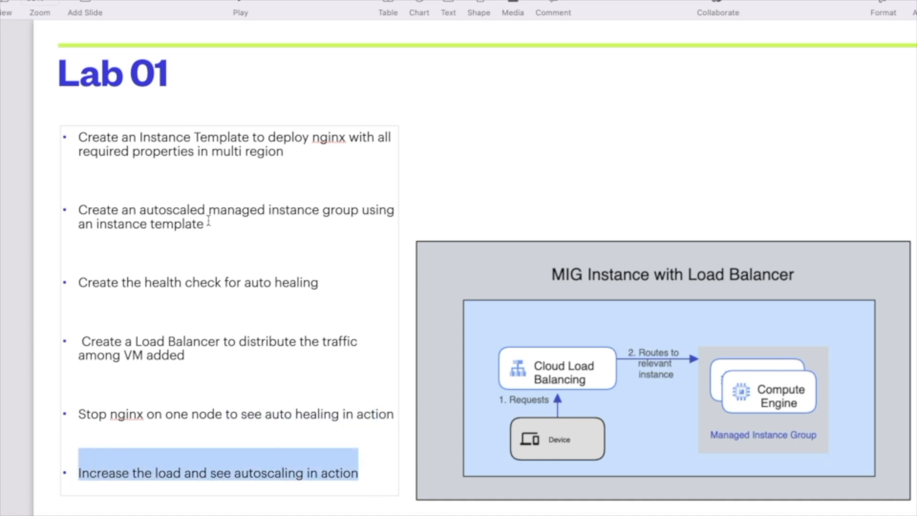
pyautogui.click(224, 211)
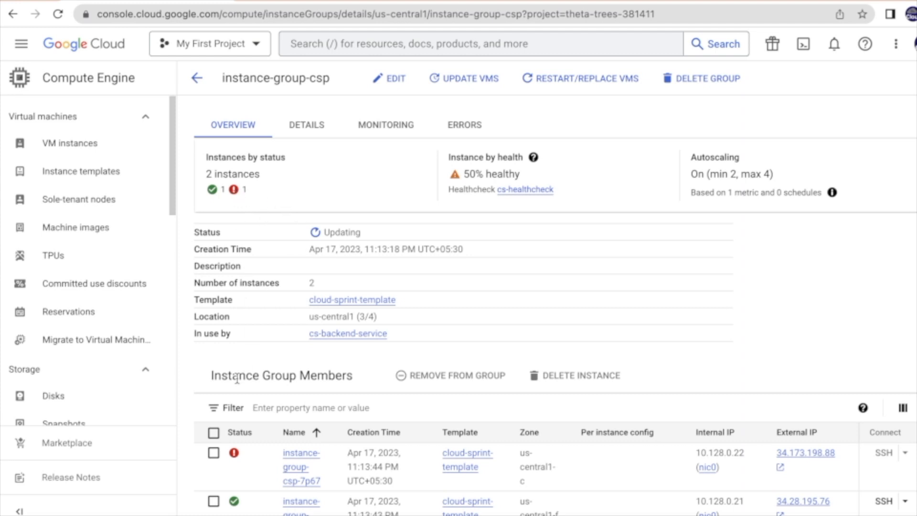
# Refresh the instance group overview in the browser, and reload the load balancer's page to check which instance serves it
pyautogui.click(58, 14)
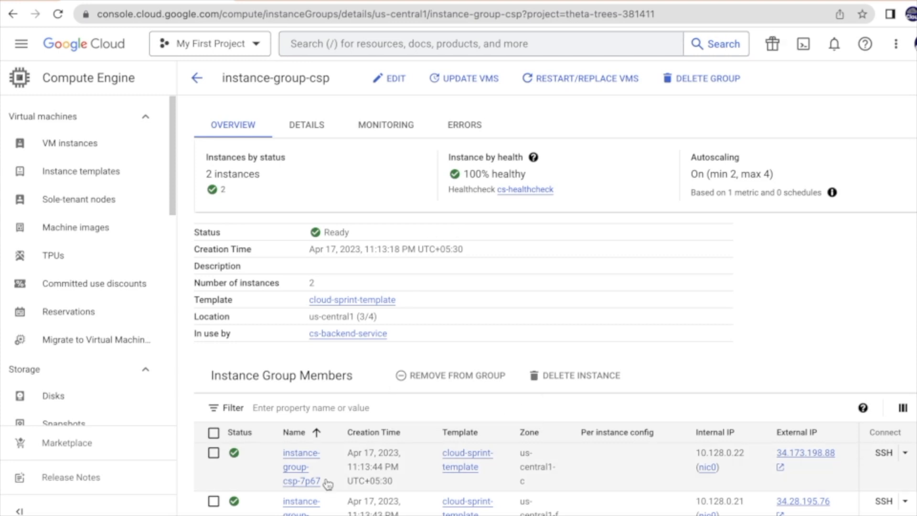
pyautogui.scroll(-1, 407, 468)
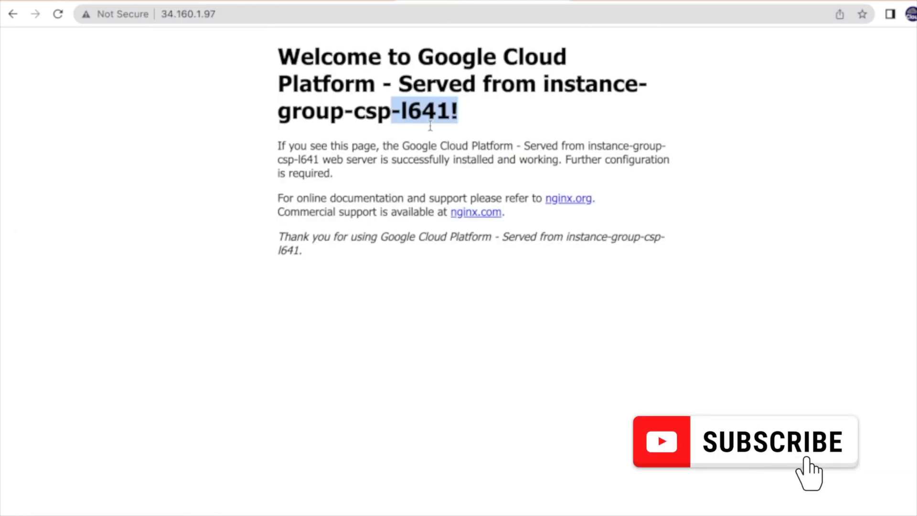
pyautogui.click(428, 133)
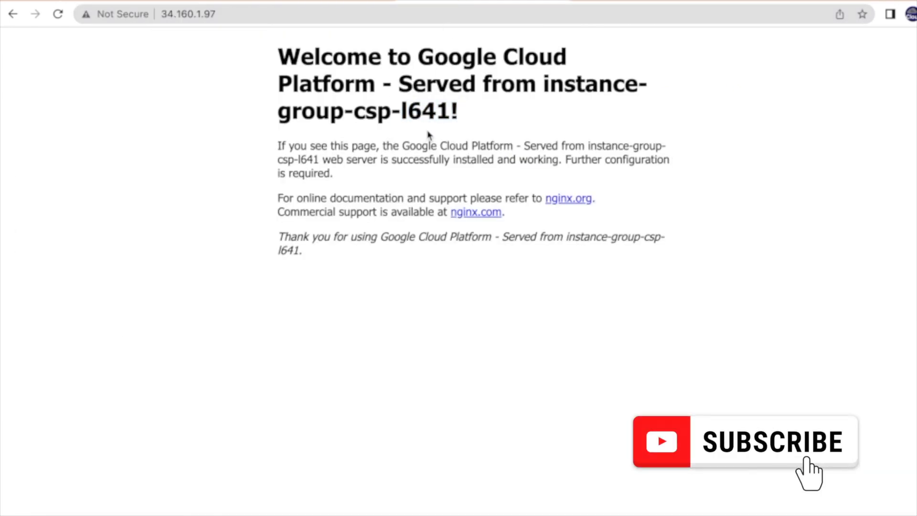
pyautogui.click(58, 15)
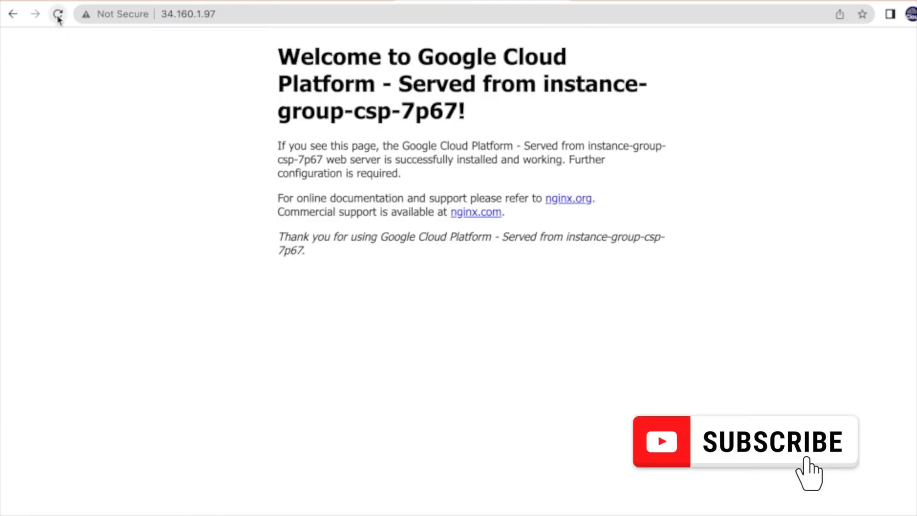
pyautogui.moveTo(408, 103); pyautogui.dragTo(457, 110)
pyautogui.click(406, 109)
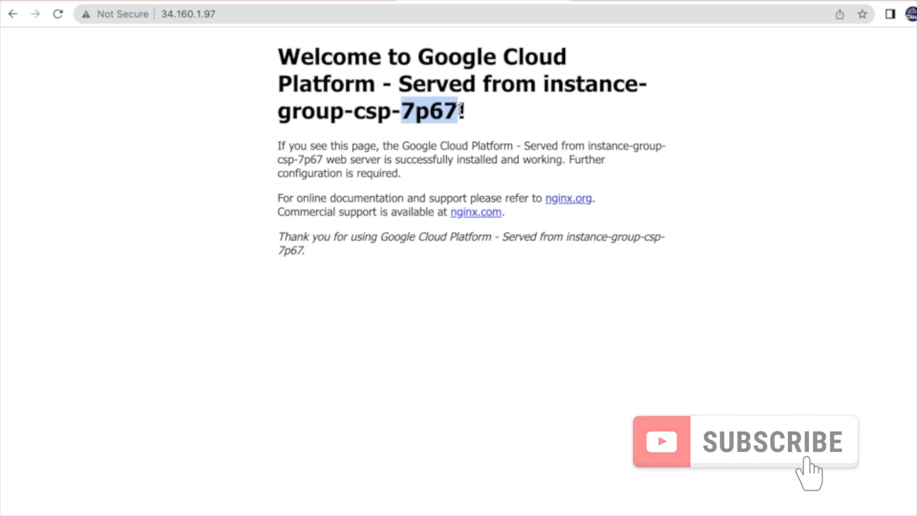
# Return to the instance-group-csp overview by way of the load balancer details and examine the zone of each member
pyautogui.click(151, 3)
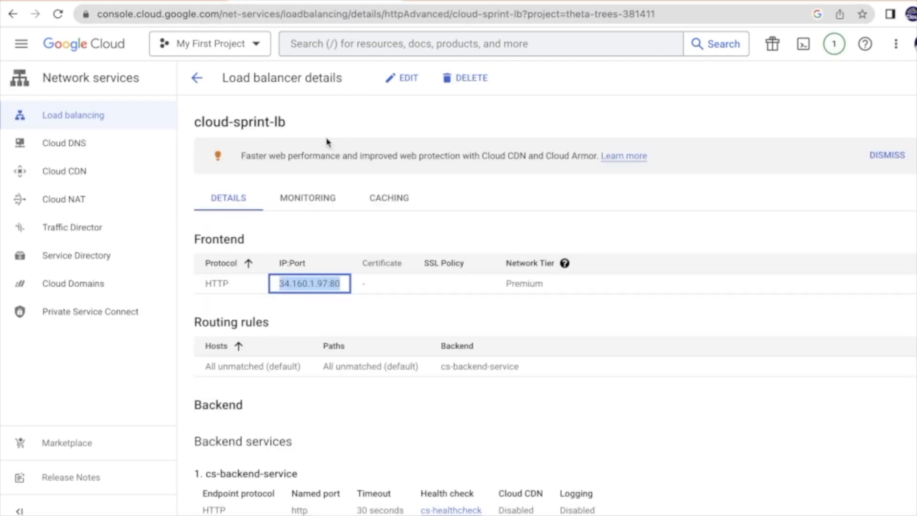
pyautogui.click(509, 206)
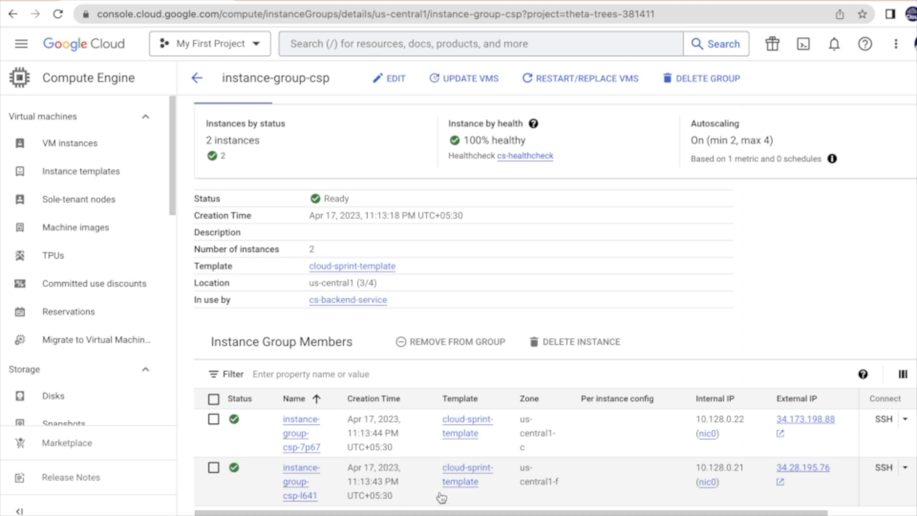
pyautogui.tripleClick(526, 446)
pyautogui.moveTo(522, 471); pyautogui.dragTo(569, 502)
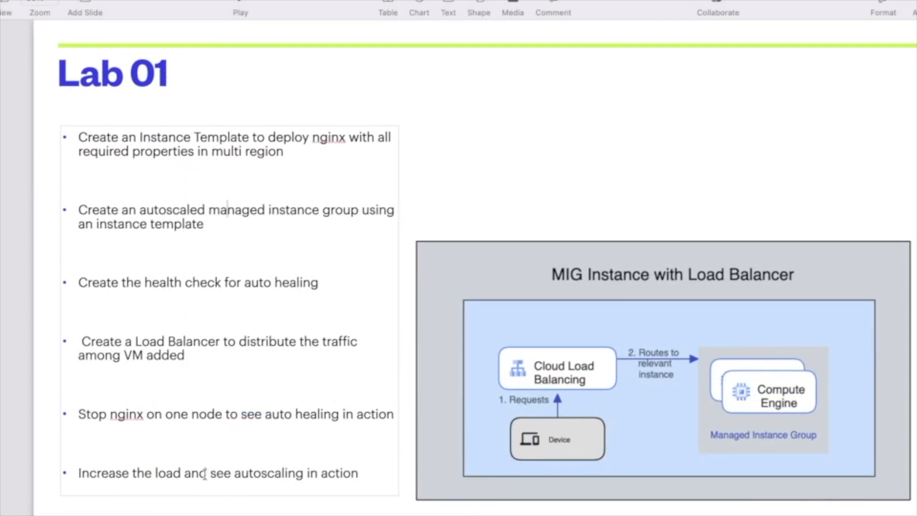
# Review the lab's autoscaling task on the slide, and examine the autoscaling limits on the instance-group-csp overview in the browser
pyautogui.tripleClick(195, 473)
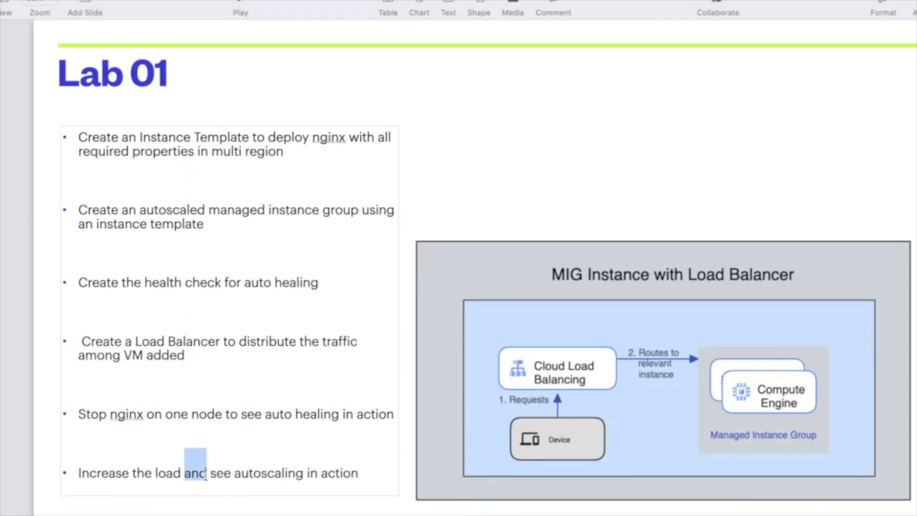
pyautogui.click(330, 454)
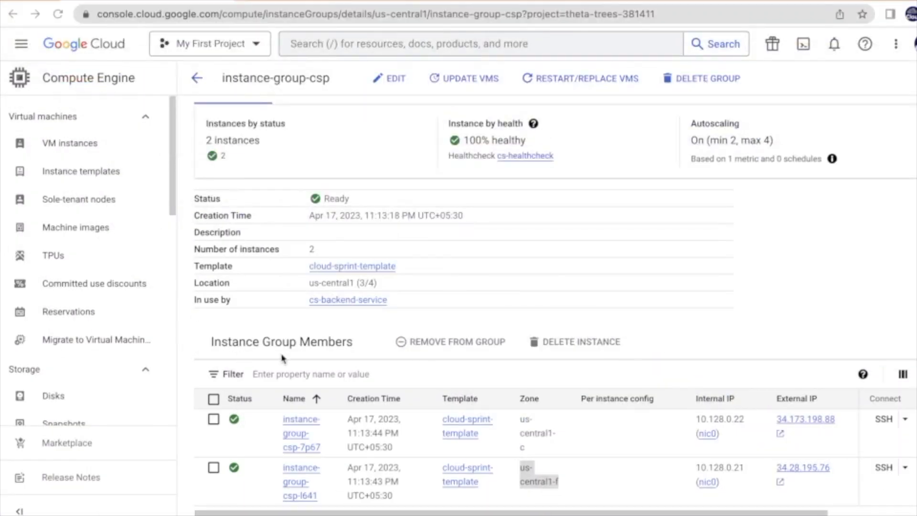
pyautogui.click(512, 284)
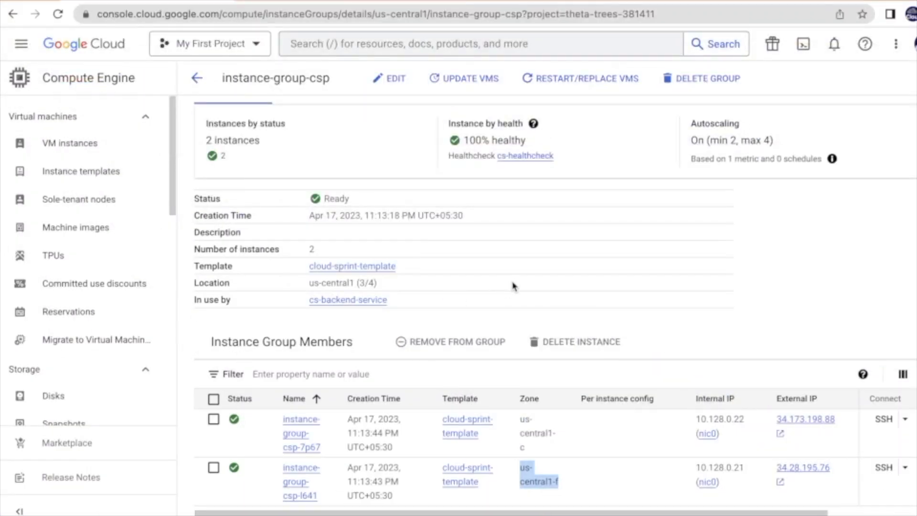
pyautogui.moveTo(739, 143); pyautogui.dragTo(775, 144)
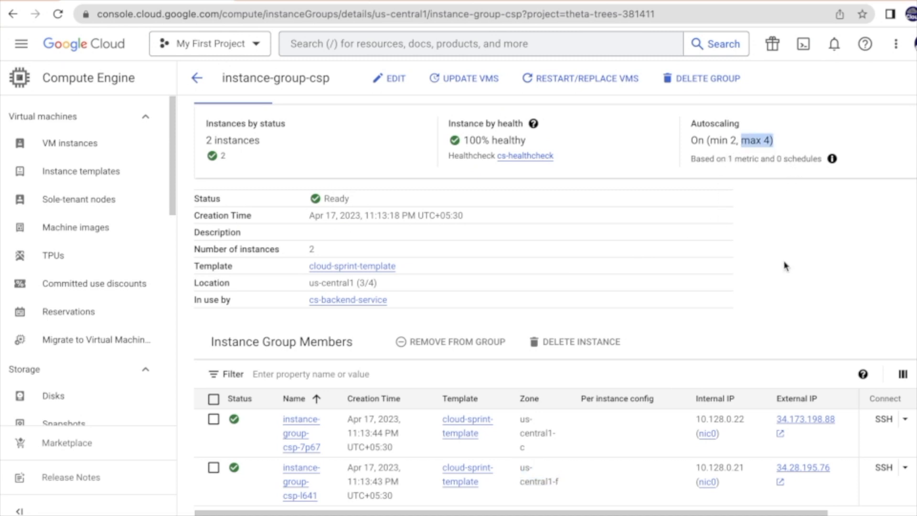
# Open an SSH session to instance-group-csp-7p67 and install the stress package with sudo apt-get install stress
pyautogui.click(884, 420)
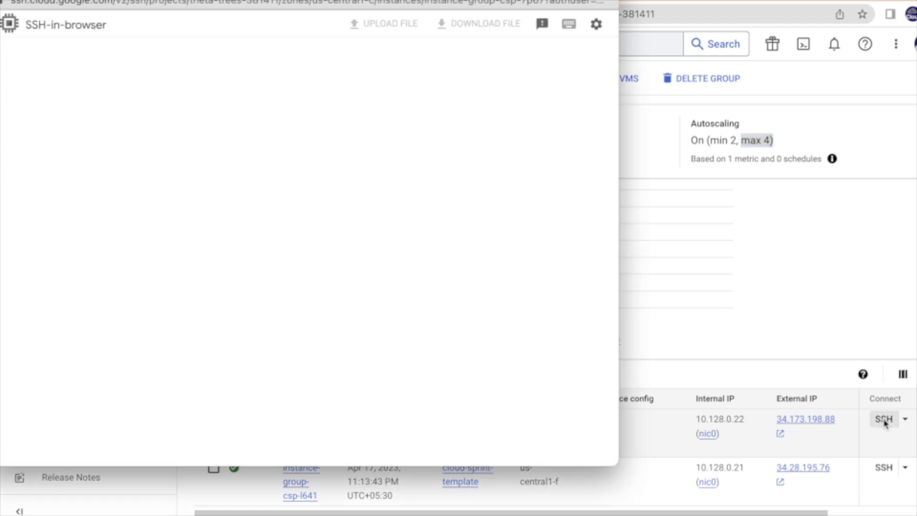
pyautogui.moveTo(616, 464); pyautogui.dragTo(589, 234)
pyautogui.moveTo(412, 0); pyautogui.dragTo(648, 80)
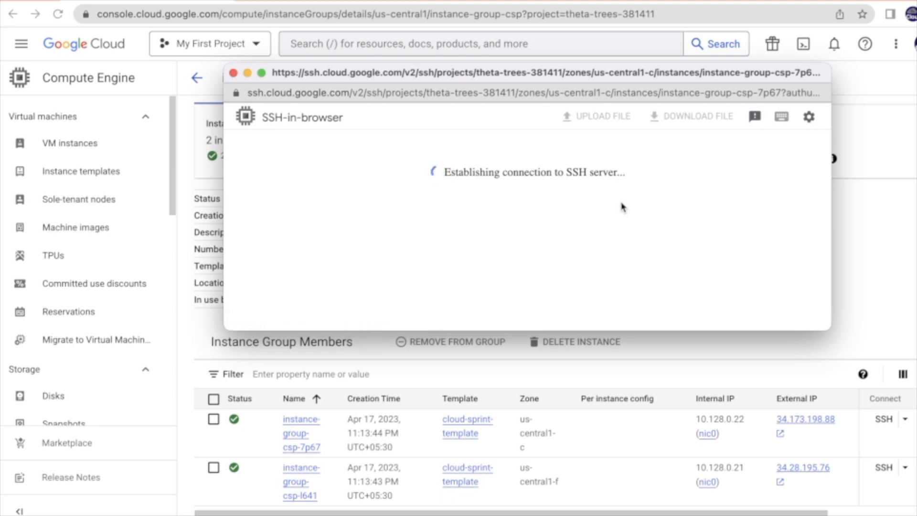
pyautogui.write('sudo apt-get install stress')
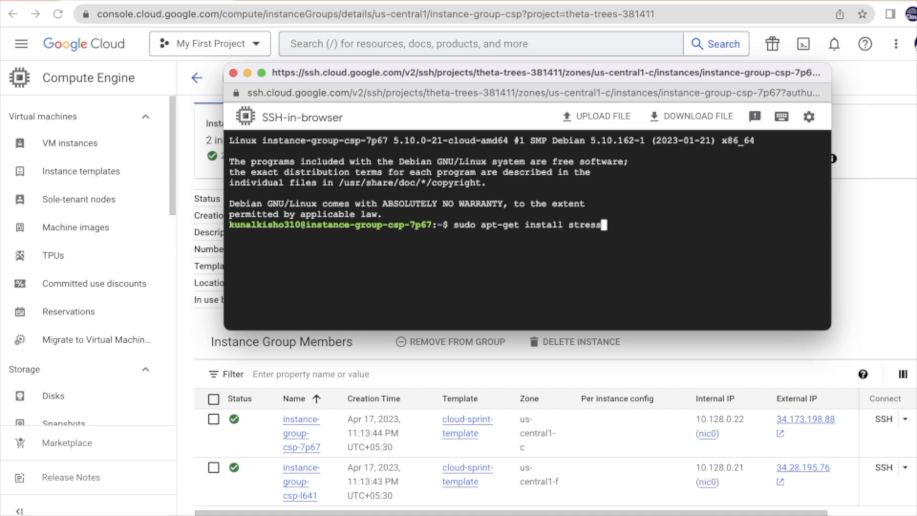
pyautogui.press('Return')
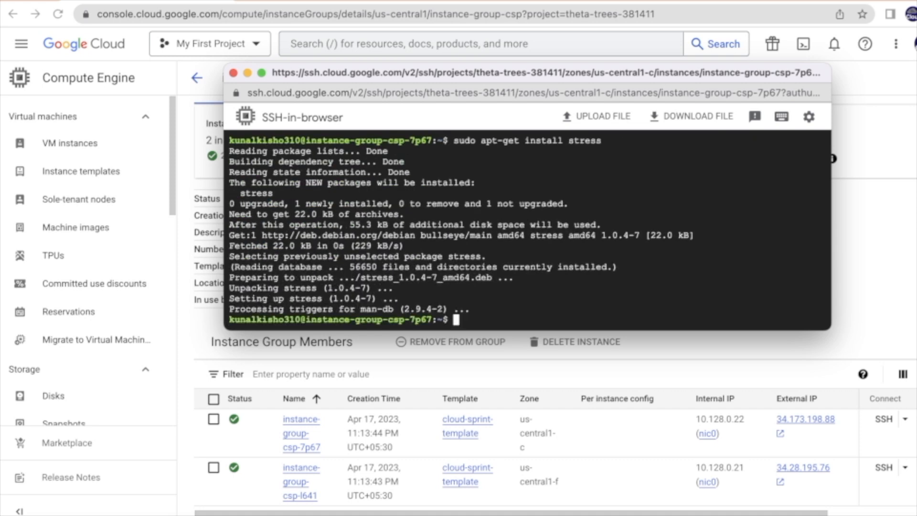
# Load the instance's CPU by running stress --cpu 2 --timeout 60, and move the SSH window clear of the members list
pyautogui.write('stress --cpu 2 --timeout 60')
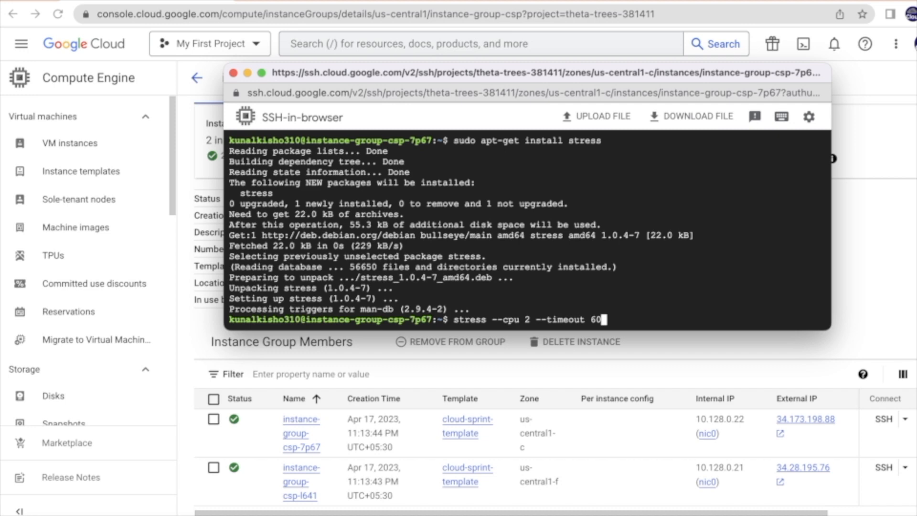
pyautogui.press('Return')
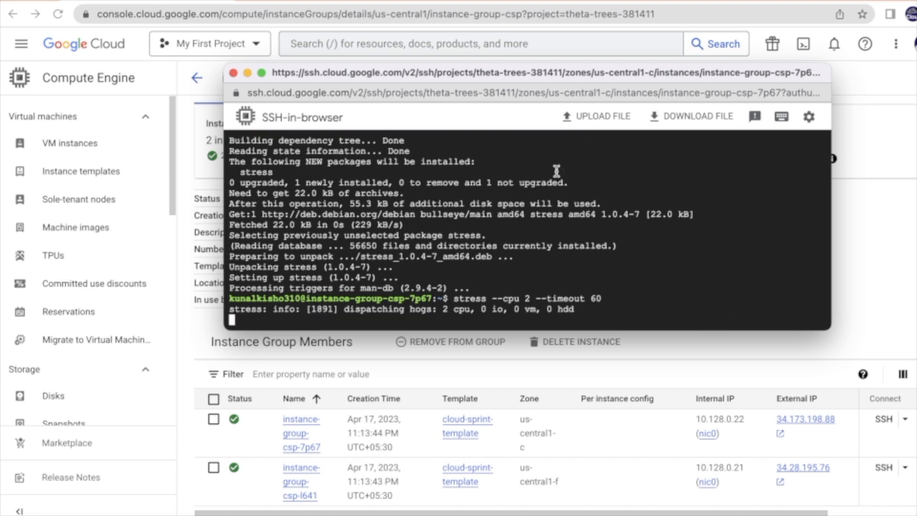
pyautogui.moveTo(486, 77); pyautogui.dragTo(474, 40)
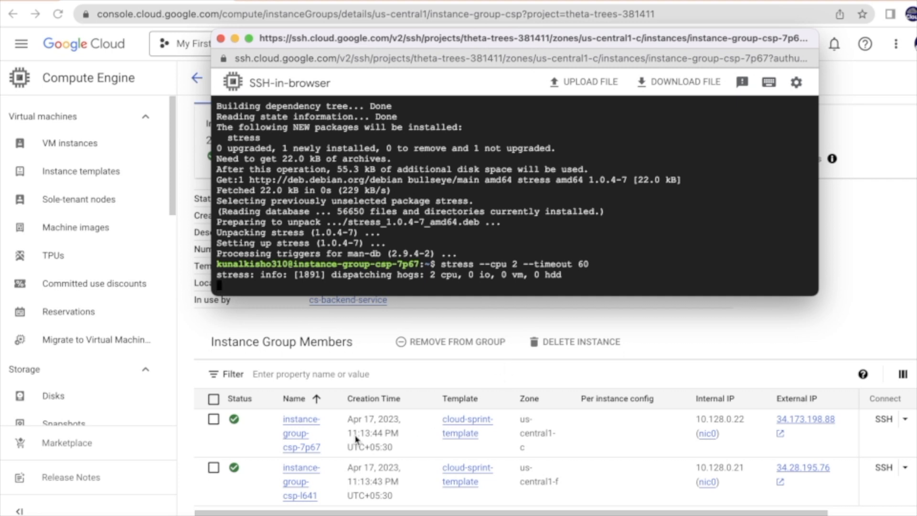
# Open the details of instance-group-csp-7p67 separately and examine its CPU Utilization chart under Observability
pyautogui.click(709, 333)
pyautogui.rightClick(301, 433)
pyautogui.click(343, 307)
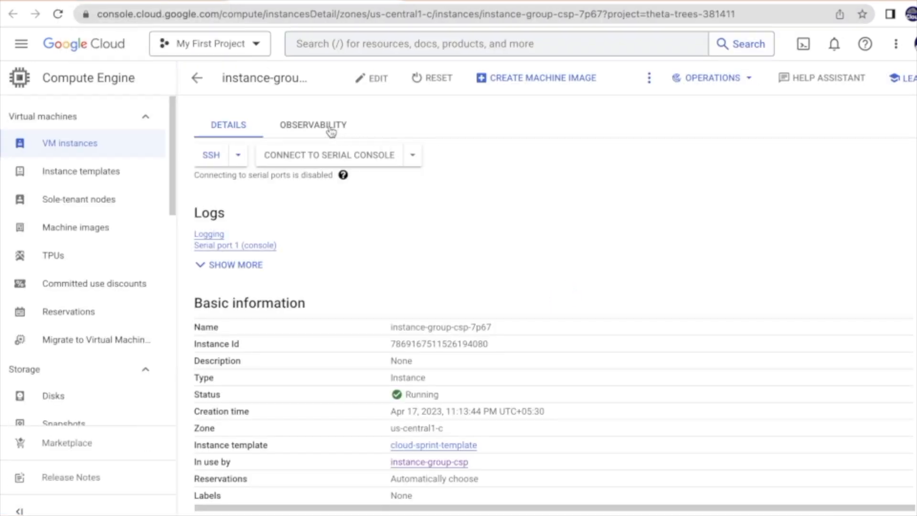
pyautogui.click(330, 133)
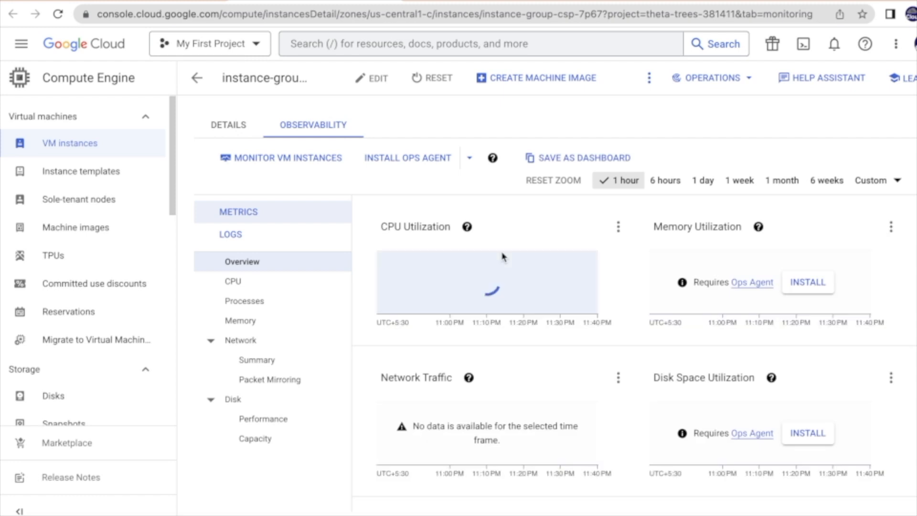
pyautogui.moveTo(554, 273)
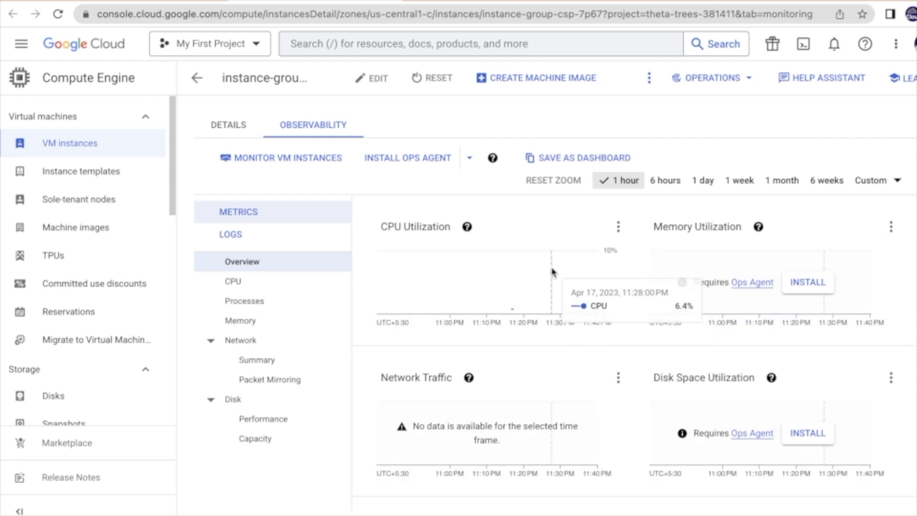
# Open the instance groups list in a new tab, recheck the VM's CPU chart, and open the instance-group-csp overview
pyautogui.rightClick(96, 266)
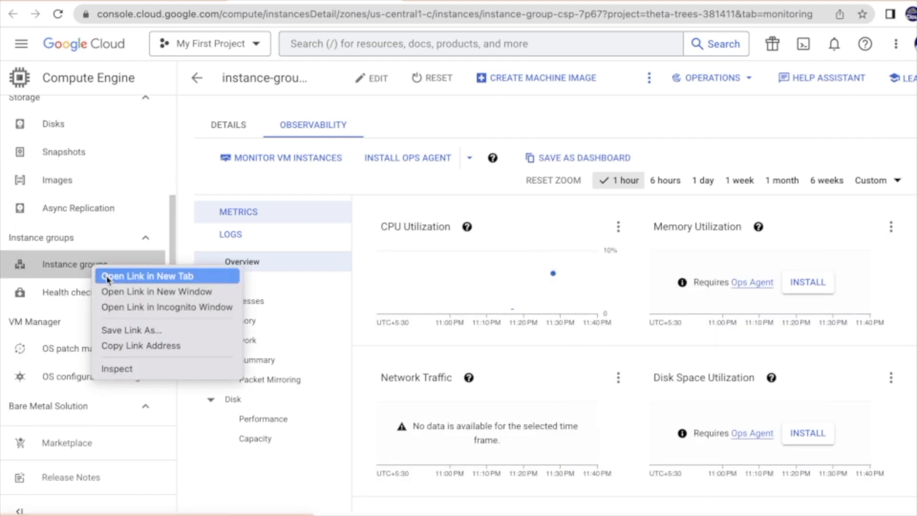
pyautogui.click(108, 278)
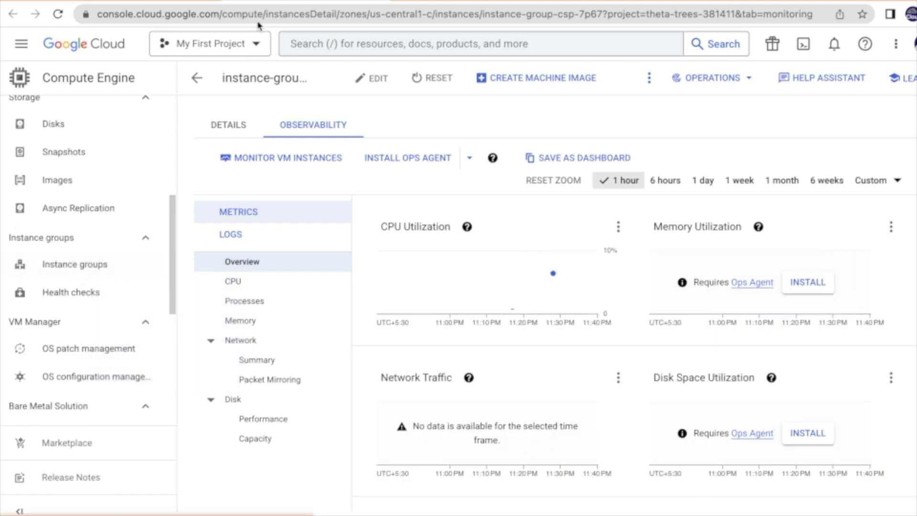
pyautogui.click(434, 1)
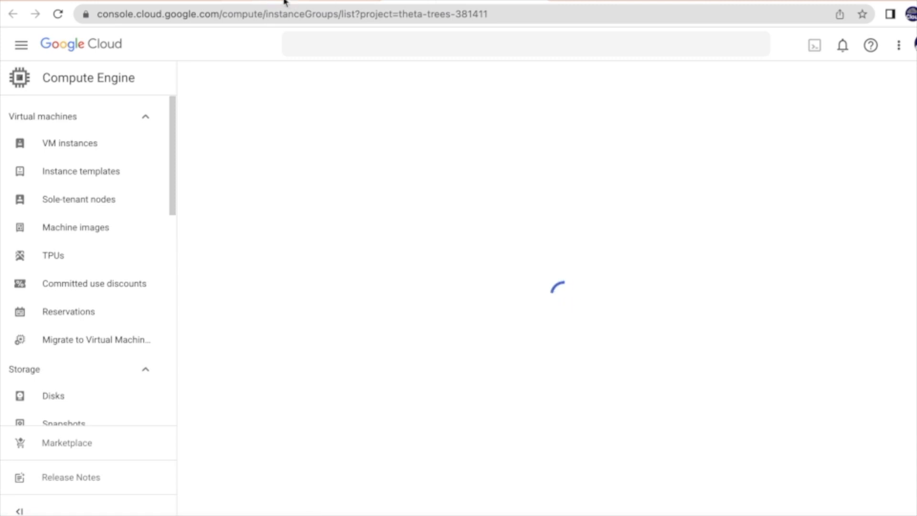
pyautogui.click(285, 2)
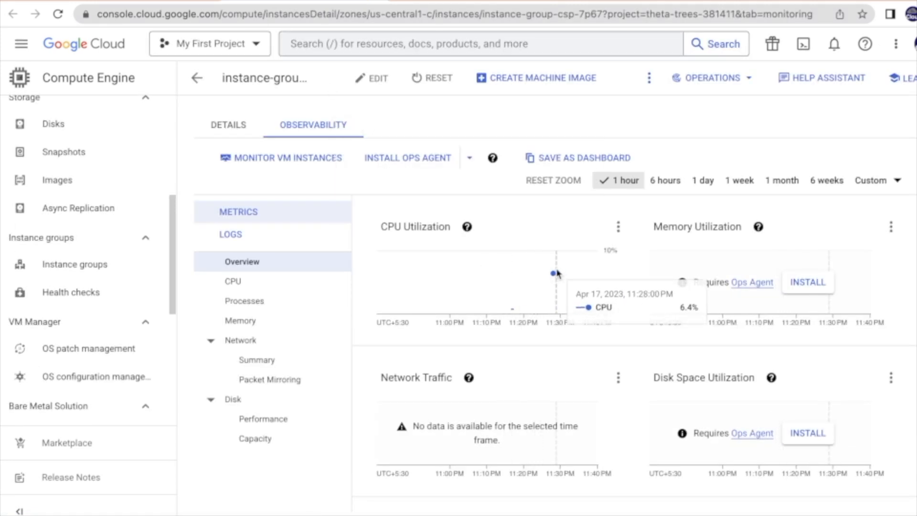
pyautogui.click(434, 1)
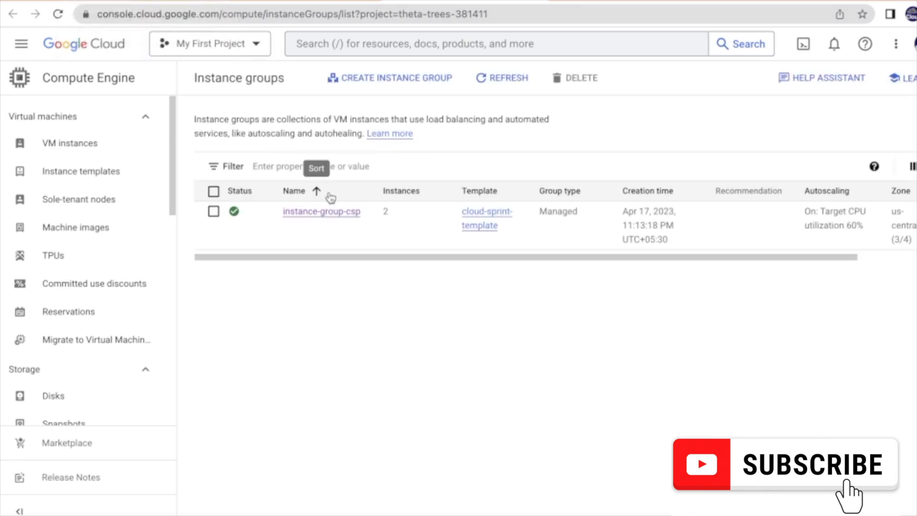
pyautogui.click(333, 212)
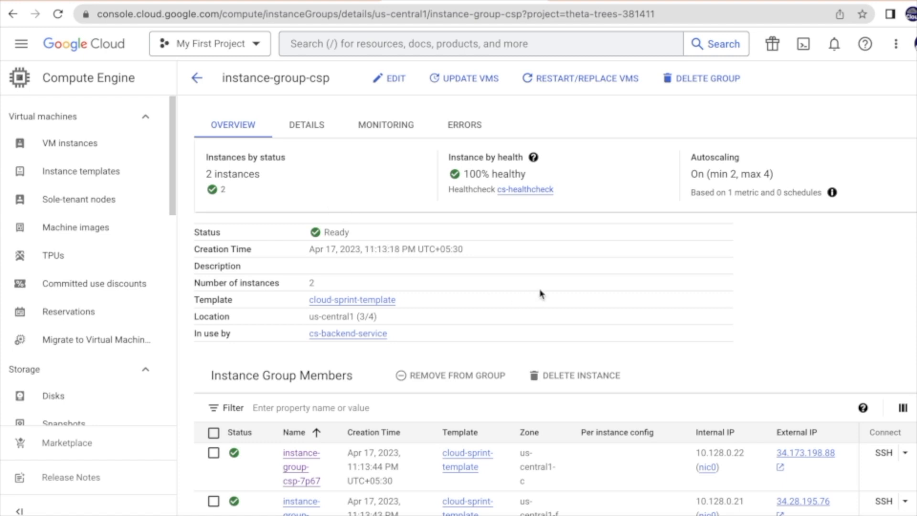
# Examine the autoscaling summary of instance-group-csp and open the group's monitoring charts
pyautogui.scroll(-1, 538, 295)
pyautogui.moveTo(796, 190); pyautogui.dragTo(741, 190)
pyautogui.click(382, 123)
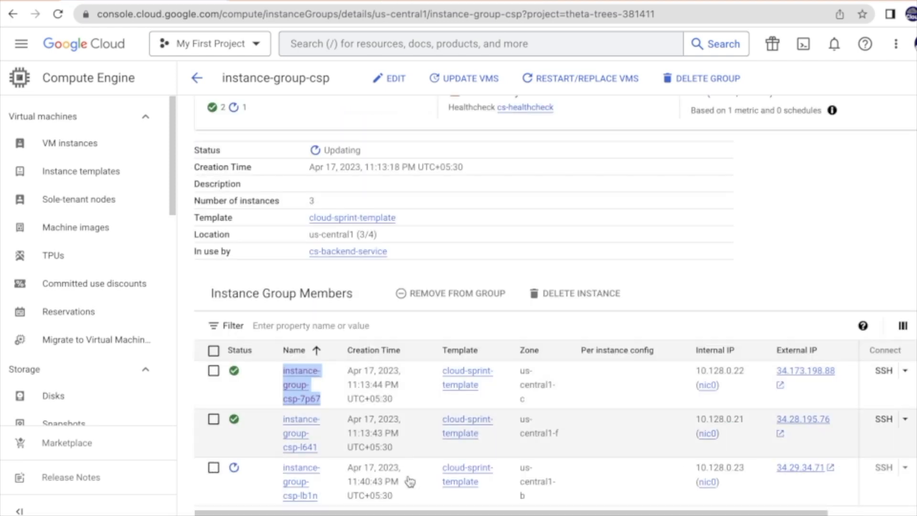
# Bring the SSH session on instance-group-csp-7p67 to the front and check the output of the stress run
pyautogui.rightClick(119, 511)
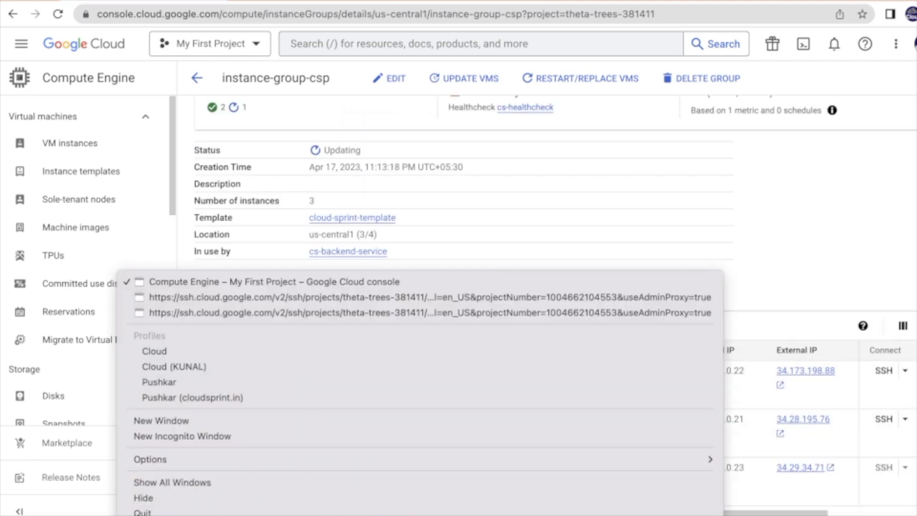
pyautogui.click(189, 306)
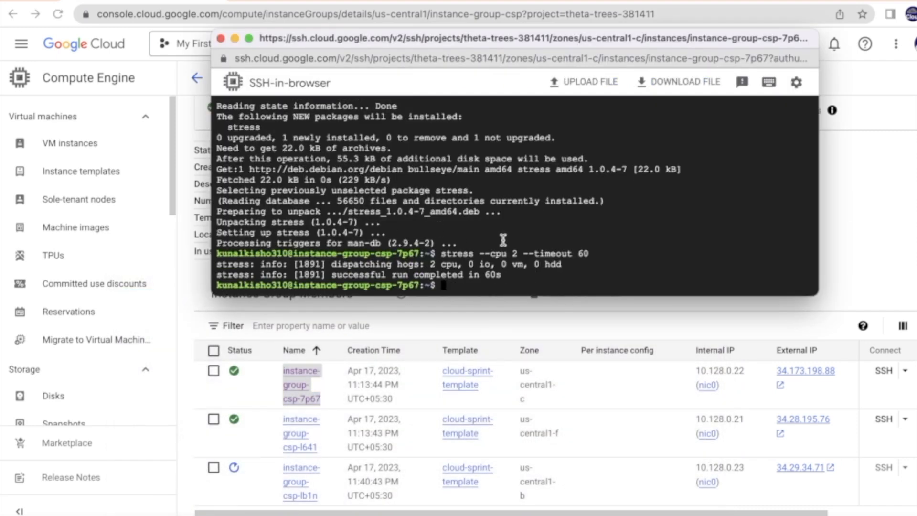
pyautogui.moveTo(256, 275); pyautogui.dragTo(407, 276)
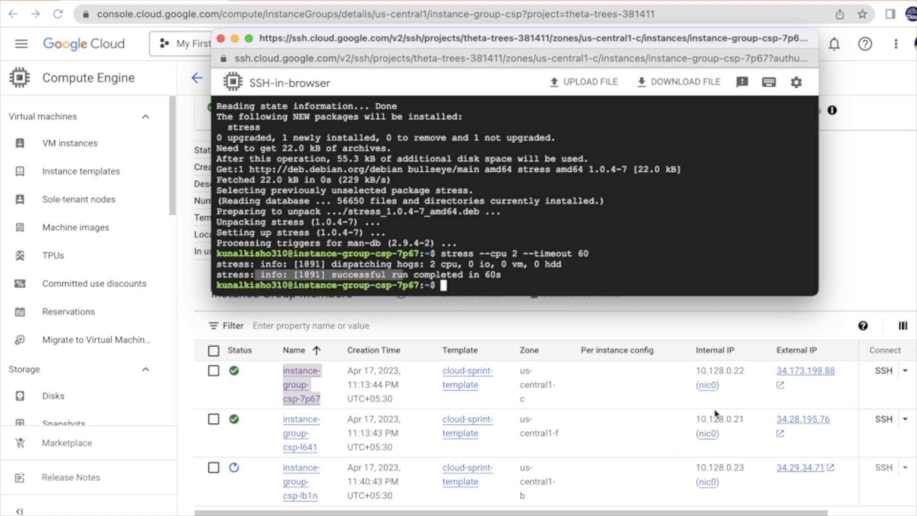
# Return to the instance-group-csp overview and examine the instance count, group health and status of each member
pyautogui.click(847, 273)
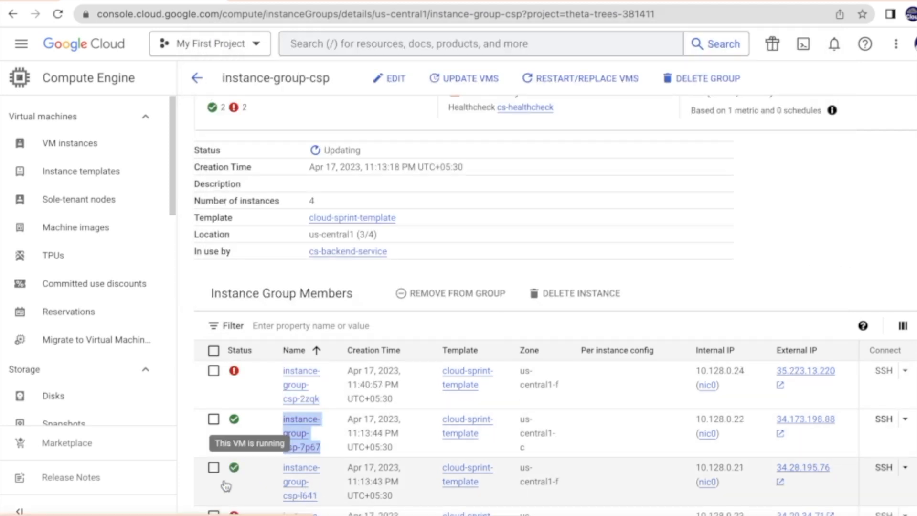
pyautogui.click(590, 204)
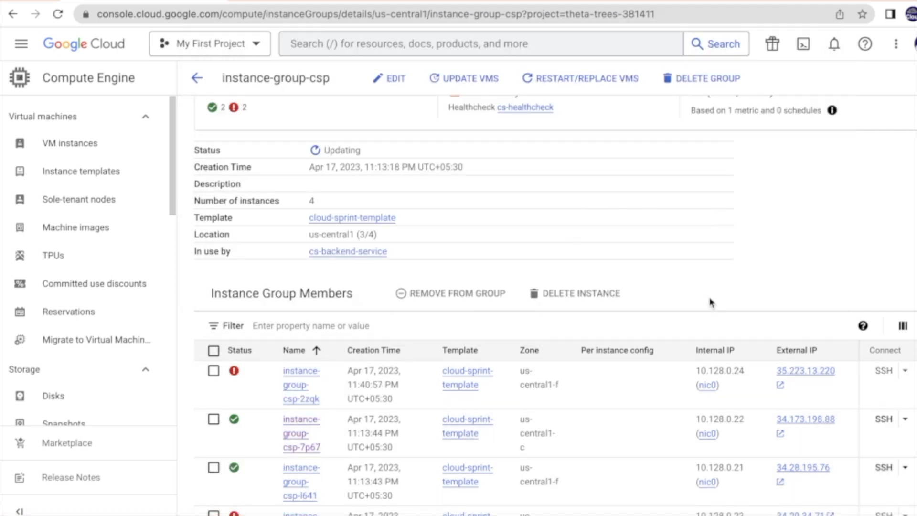
pyautogui.scroll(-1, 725, 291)
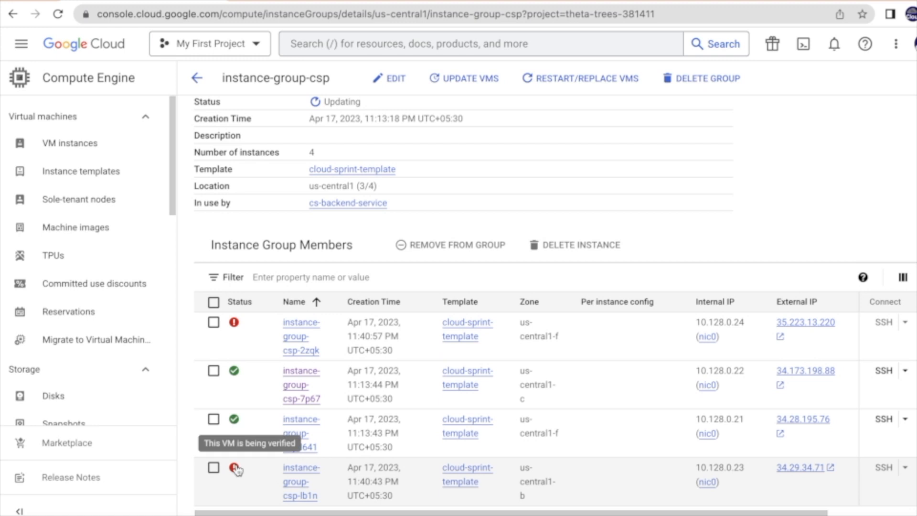
pyautogui.scroll(3, 666, 248)
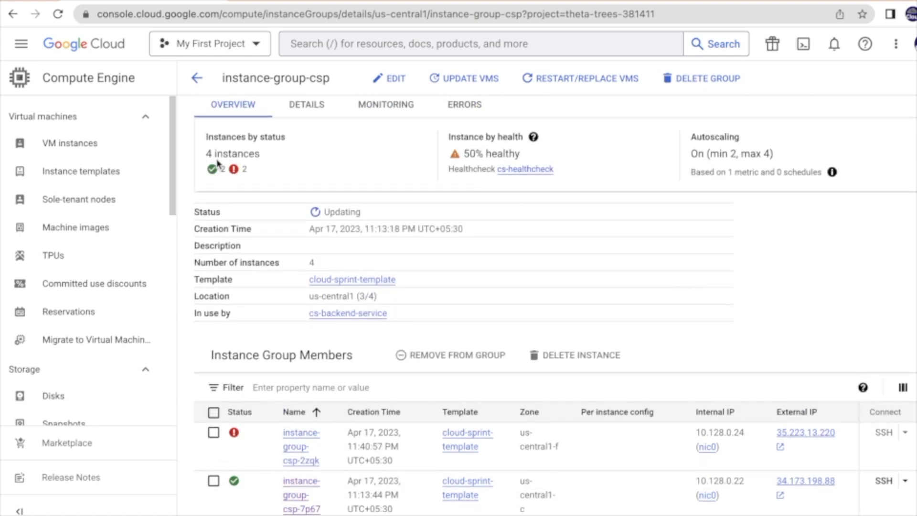
pyautogui.moveTo(218, 164); pyautogui.dragTo(436, 177)
pyautogui.scroll(-3, 794, 291)
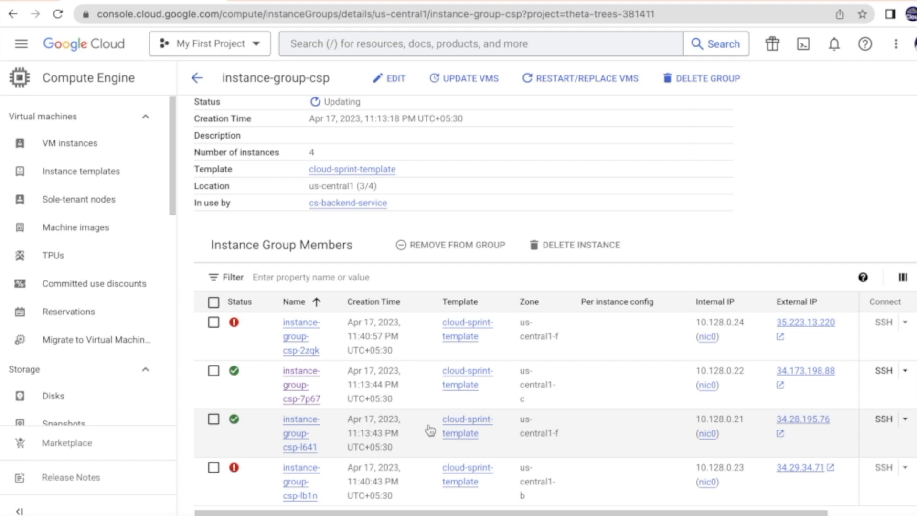
pyautogui.moveTo(234, 326)
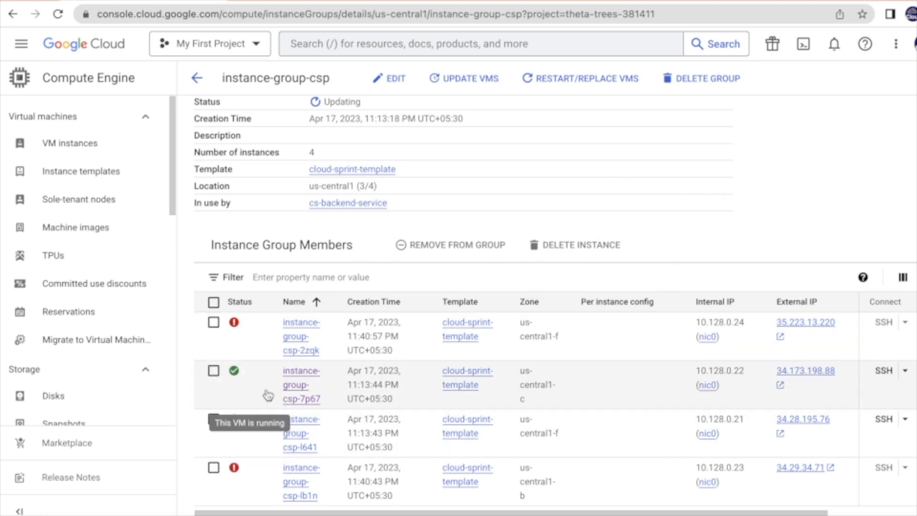
# Select the members instance-group-csp-2zqk and instance-group-csp-lb1n, and clear the selection again
pyautogui.click(582, 1)
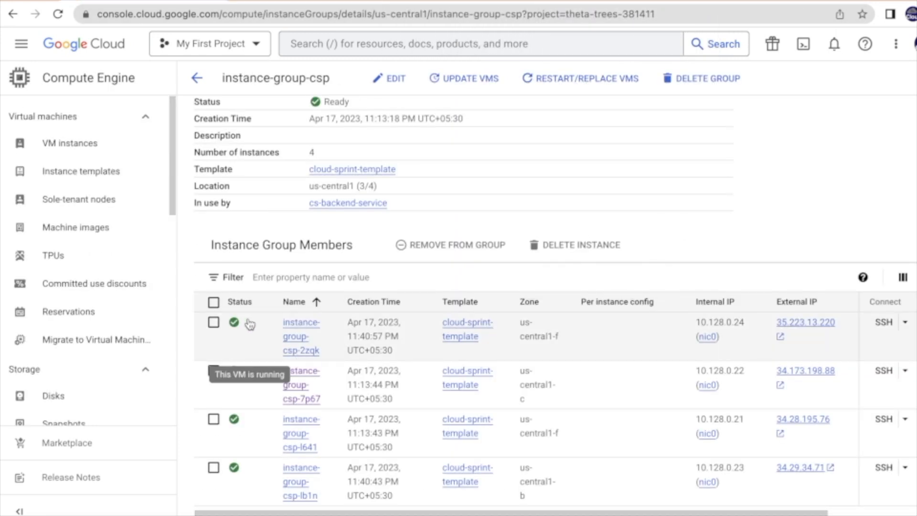
pyautogui.click(214, 322)
pyautogui.click(213, 468)
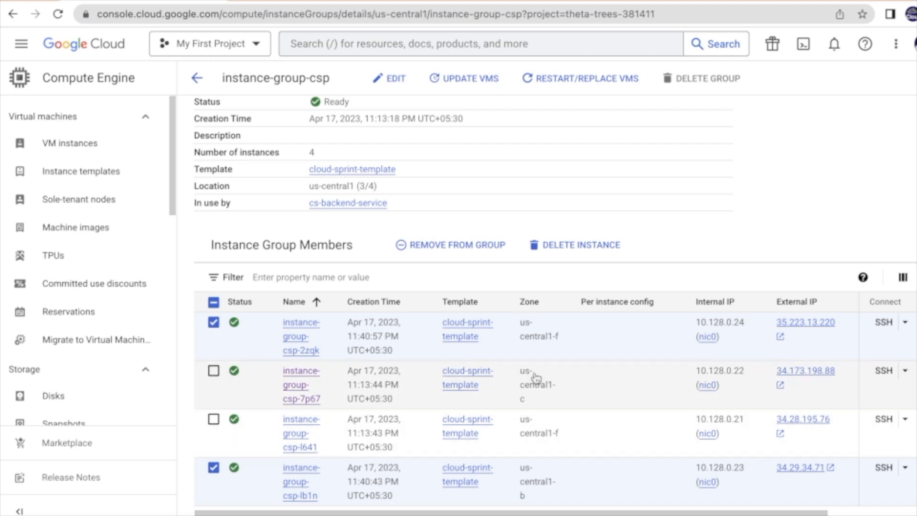
pyautogui.click(213, 322)
pyautogui.click(213, 467)
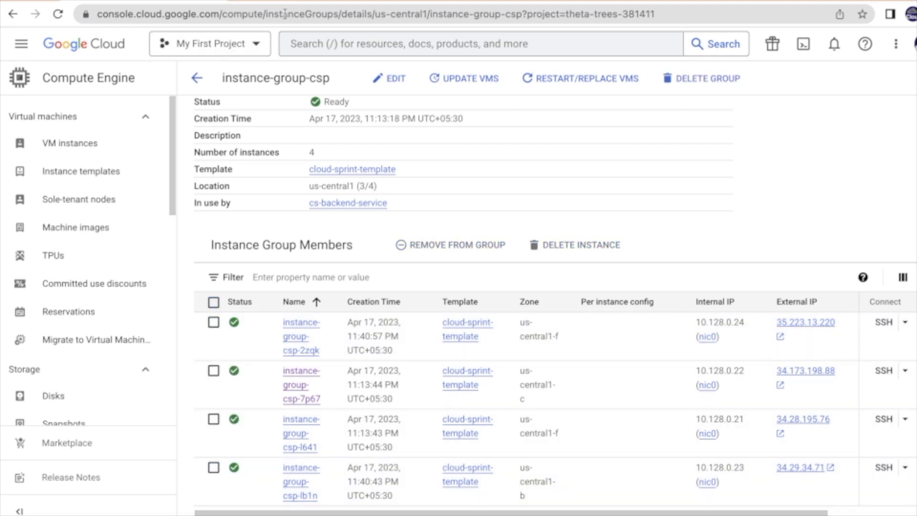
# Check which instance serves the load balancer's page, and return to the SSH session on instance-group-csp-7p67
pyautogui.click(469, 1)
pyautogui.click(382, 1)
pyautogui.click(750, 1)
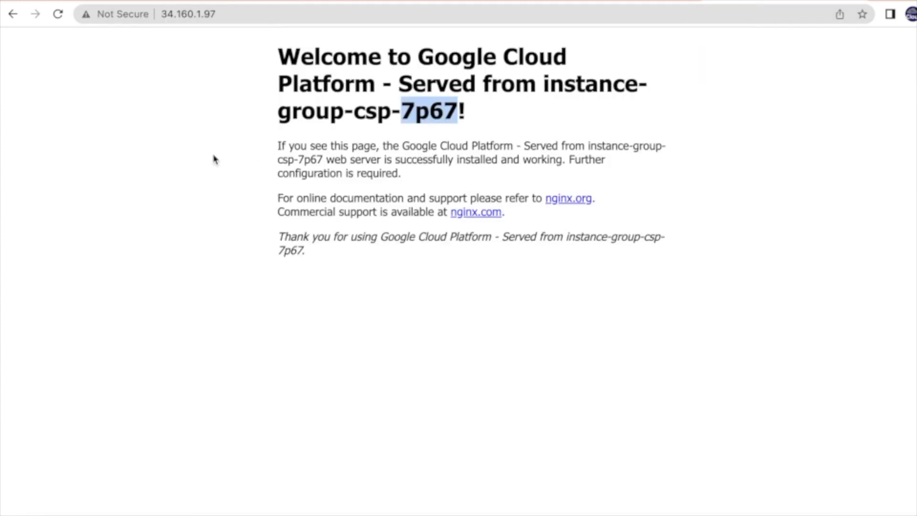
pyautogui.click(143, 53)
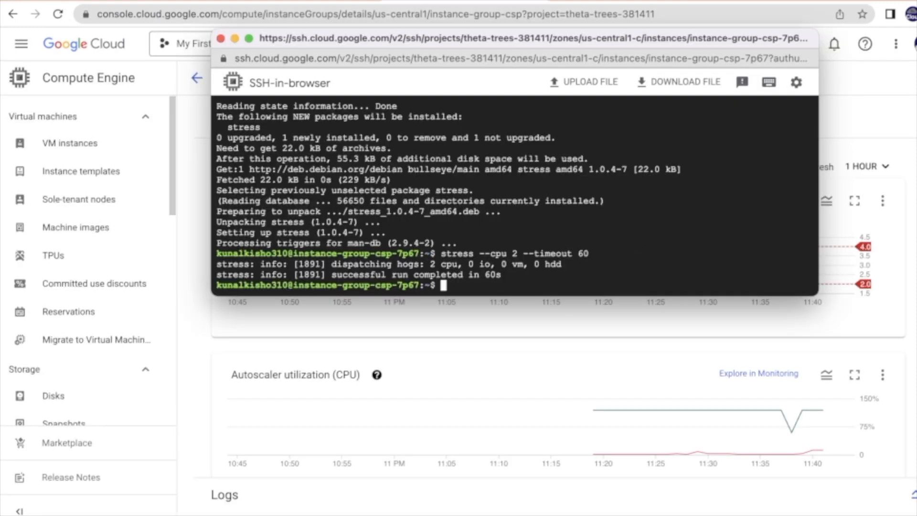
# Run top in the SSH session on instance-group-csp-7p67 to check the load average, and return to the instance-group-csp overview
pyautogui.press('Return')
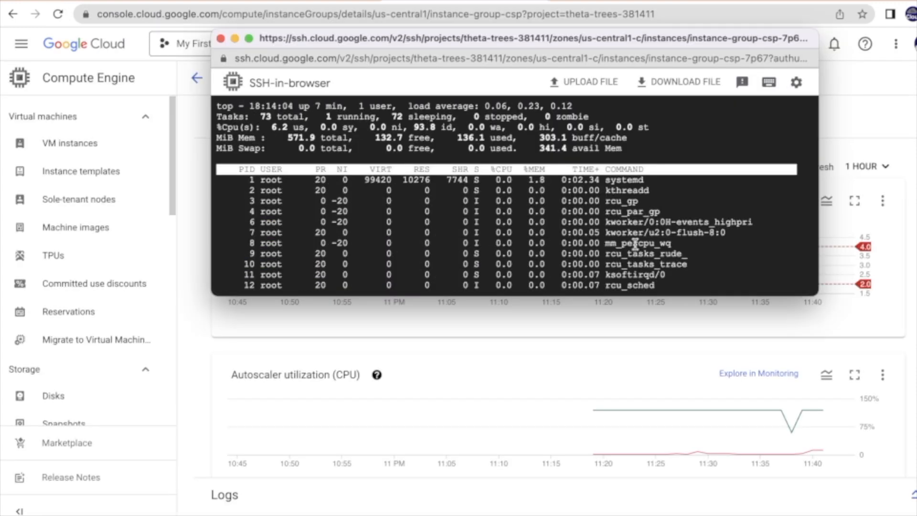
pyautogui.moveTo(484, 116)
pyautogui.mouseDown()
pyautogui.moveTo(583, 106)
pyautogui.moveTo(474, 106)
pyautogui.mouseUp()
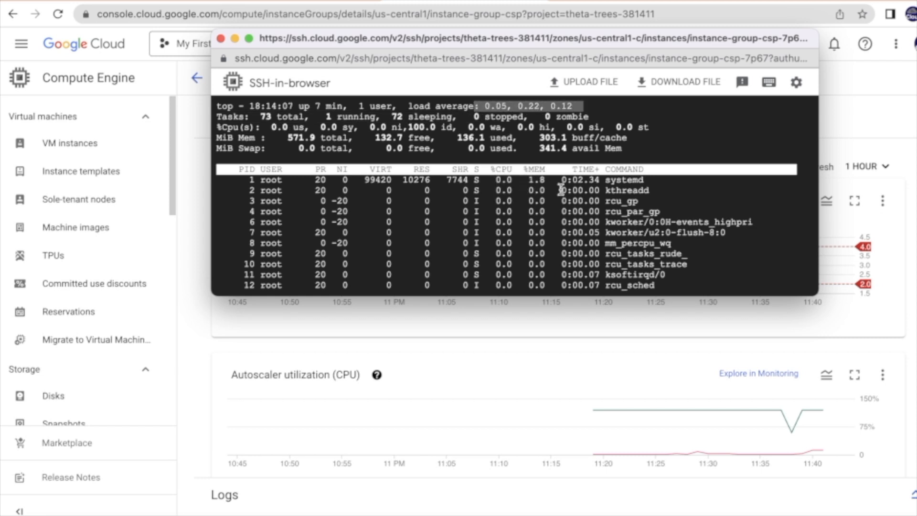
pyautogui.click(297, 1)
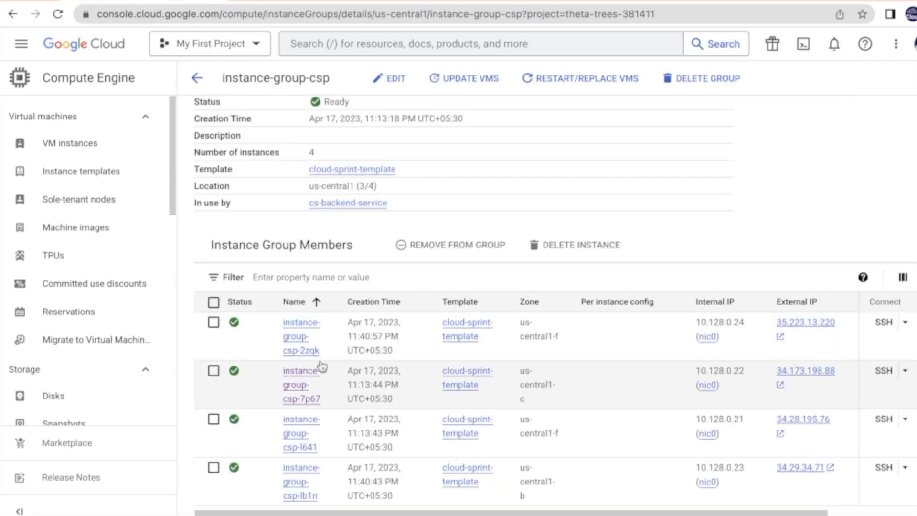
# Mark the members instance-group-csp-2zqk and instance-group-csp-lb1n while checking the group's autoscaling minimum, and clear both selections
pyautogui.click(213, 322)
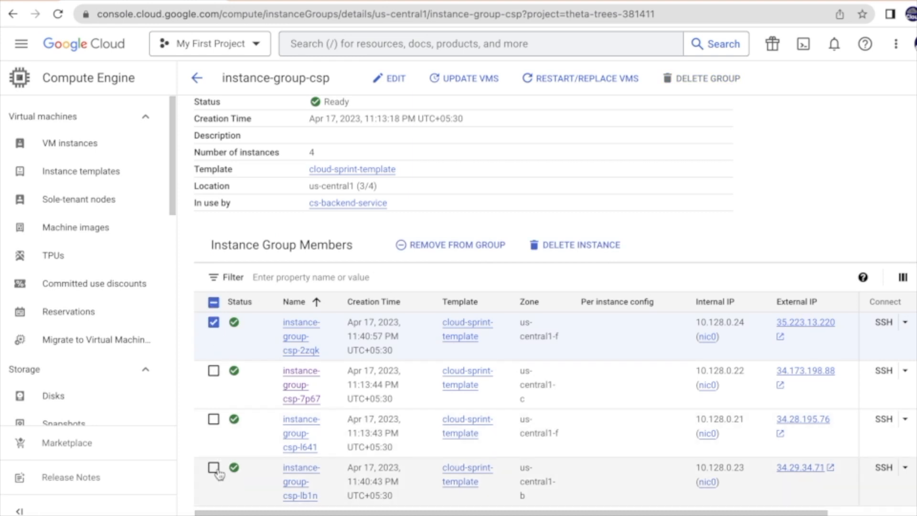
pyautogui.click(214, 467)
pyautogui.scroll(3, 668, 222)
pyautogui.moveTo(734, 169); pyautogui.dragTo(708, 165)
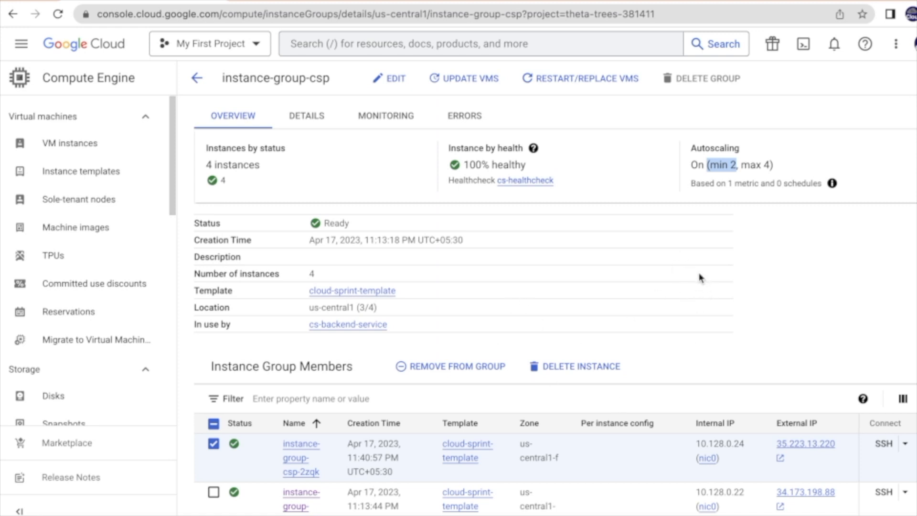
pyautogui.scroll(-3, 702, 268)
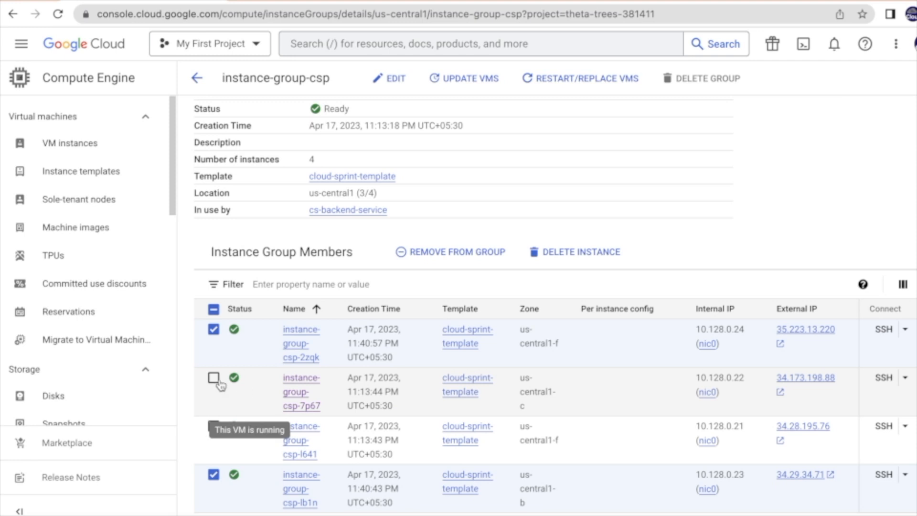
pyautogui.click(211, 331)
pyautogui.click(214, 475)
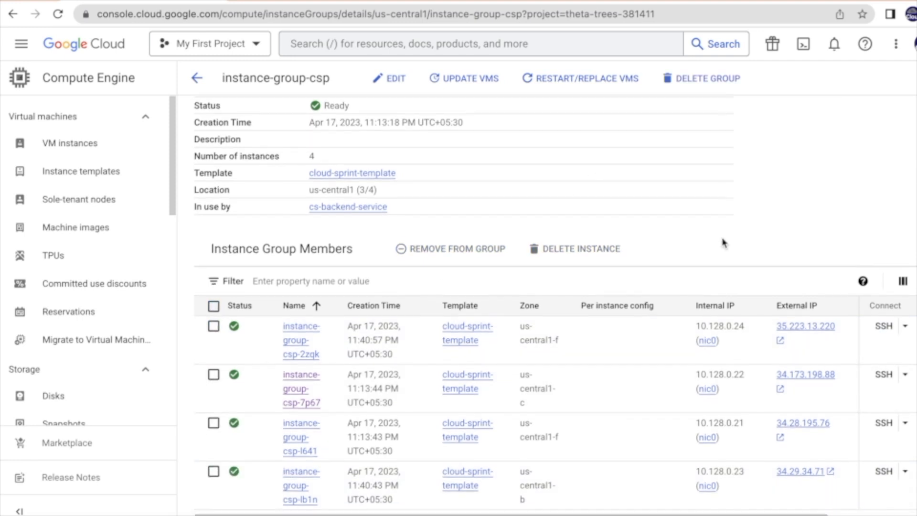
pyautogui.scroll(3, 470, 201)
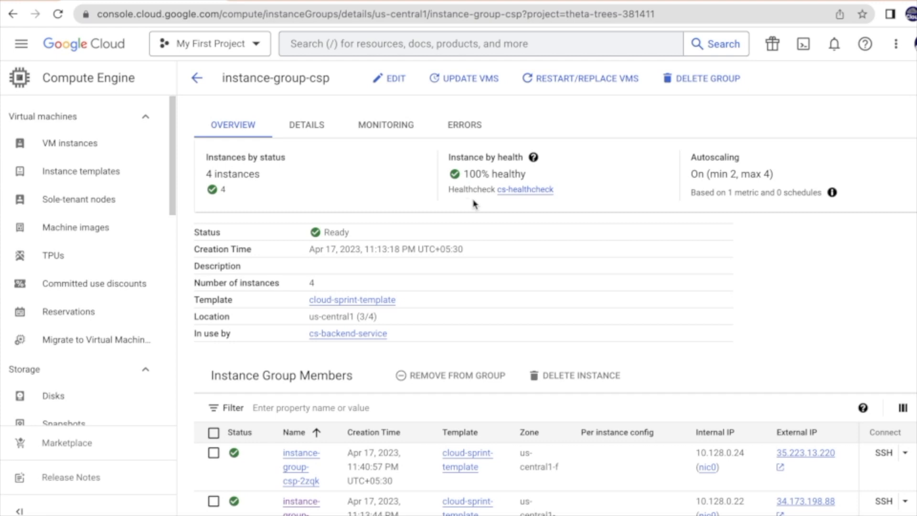
# Reload the load balancer page at 34.160.1.97 repeatedly to check which group instance serves each request
pyautogui.click(259, 2)
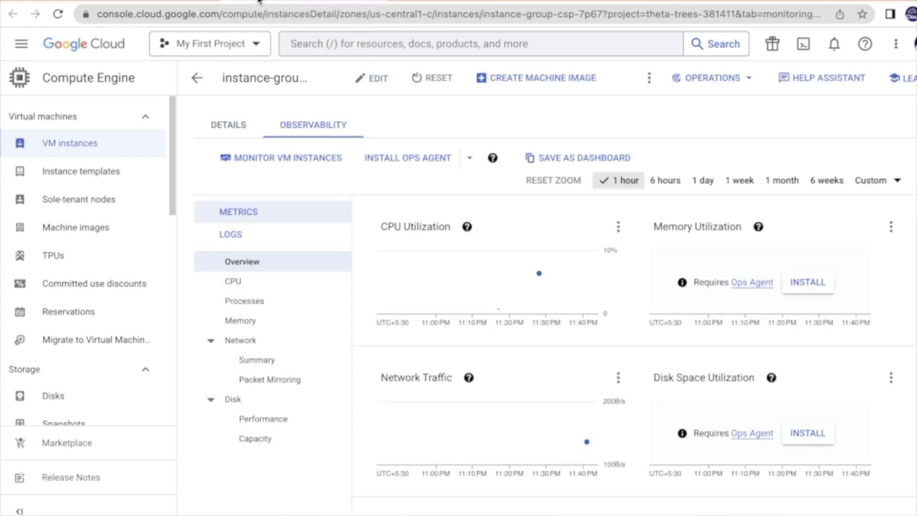
pyautogui.click(260, 1)
pyautogui.click(58, 14)
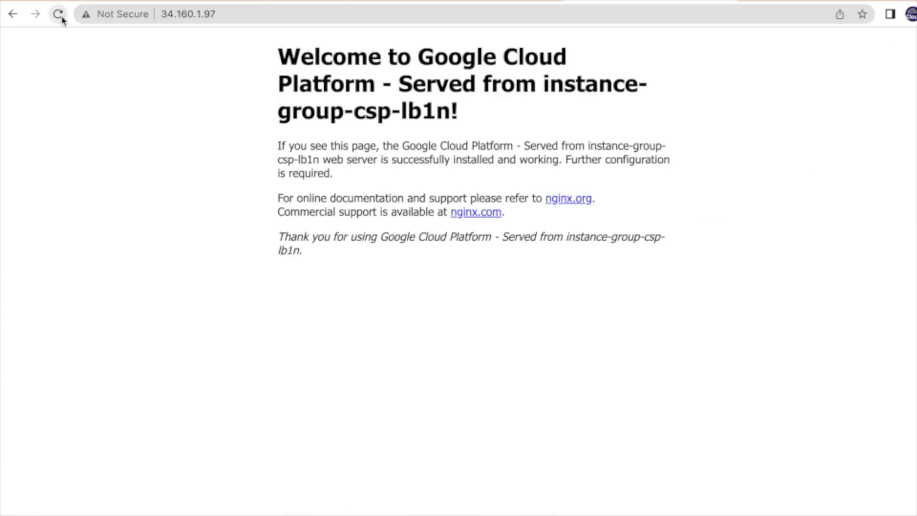
pyautogui.moveTo(452, 109); pyautogui.dragTo(362, 110)
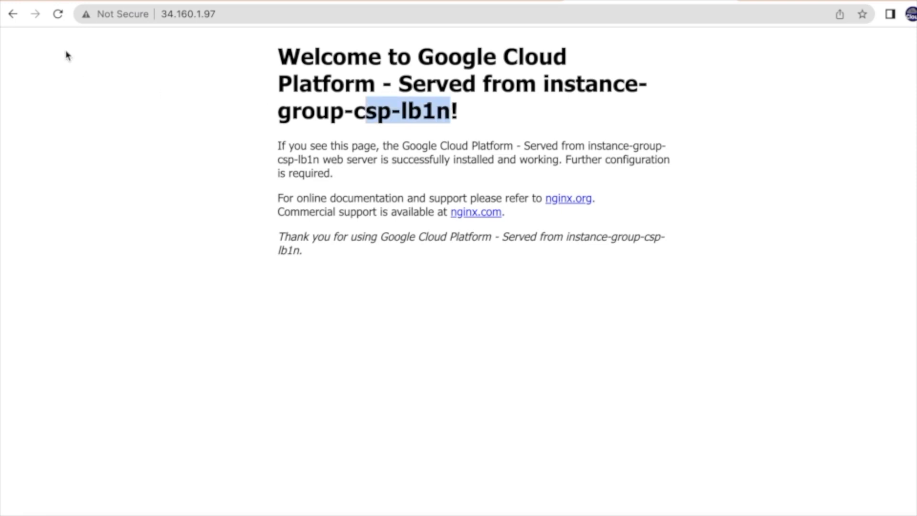
pyautogui.click(57, 16)
pyautogui.click(56, 16)
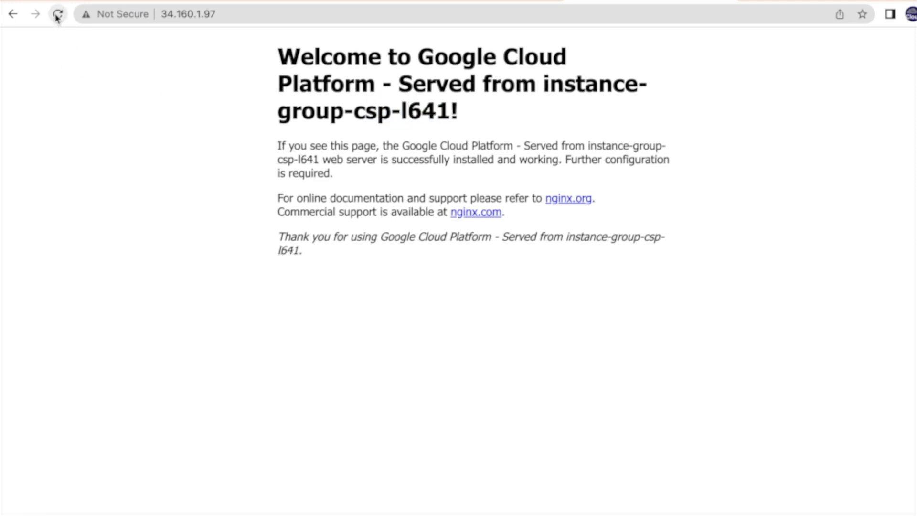
pyautogui.click(56, 16)
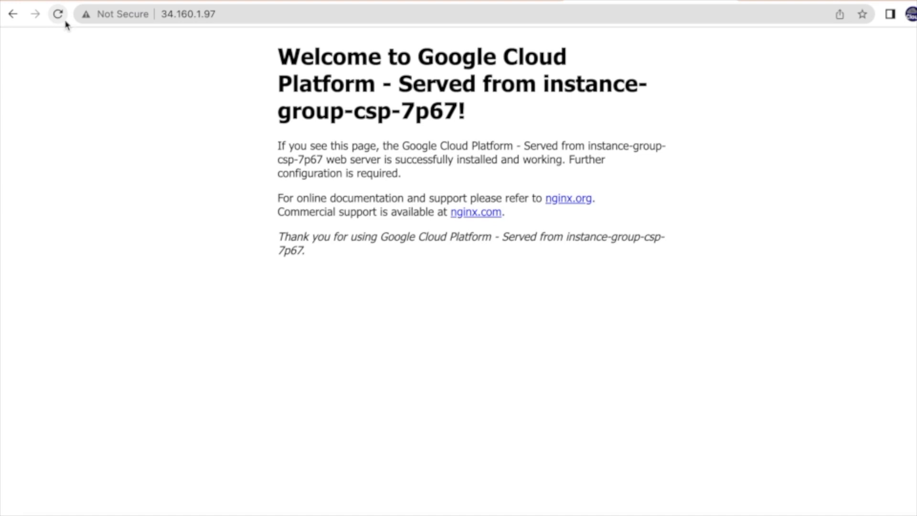
pyautogui.moveTo(459, 109); pyautogui.dragTo(391, 109)
pyautogui.click(59, 17)
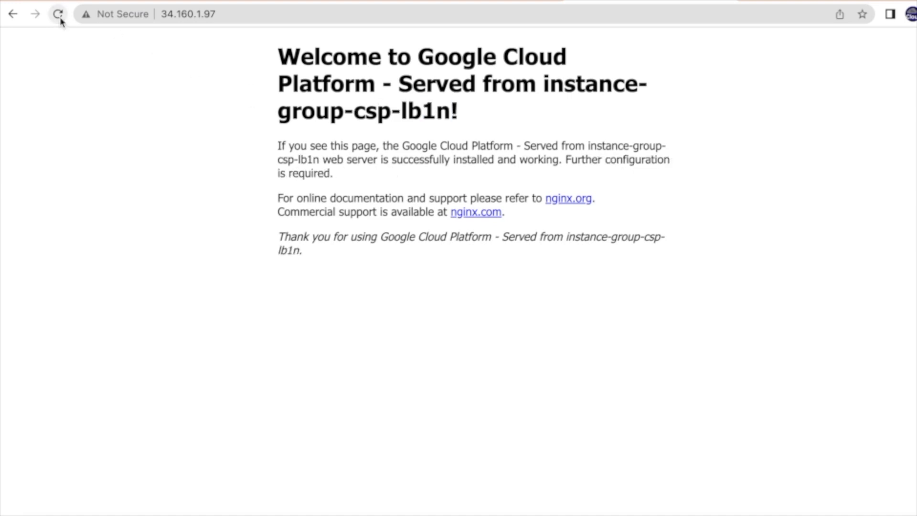
pyautogui.click(60, 19)
pyautogui.click(58, 20)
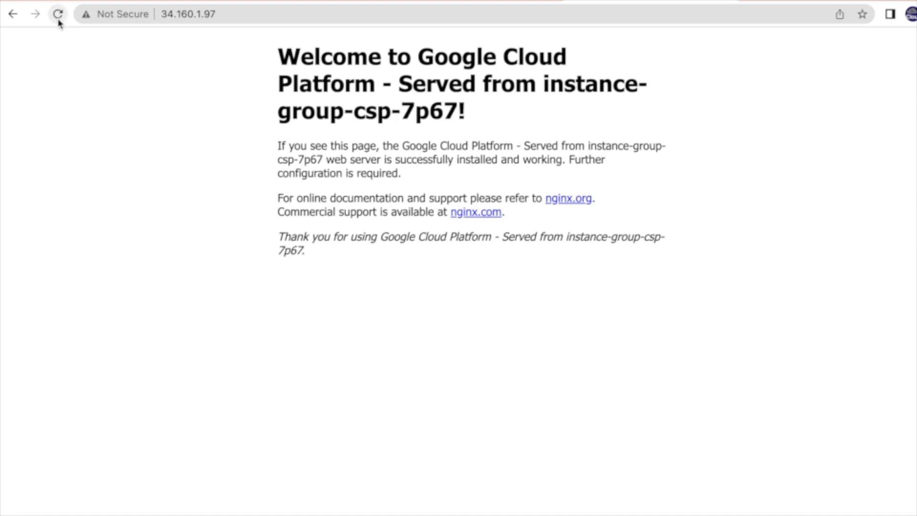
pyautogui.click(60, 22)
pyautogui.click(60, 22)
pyautogui.click(60, 22)
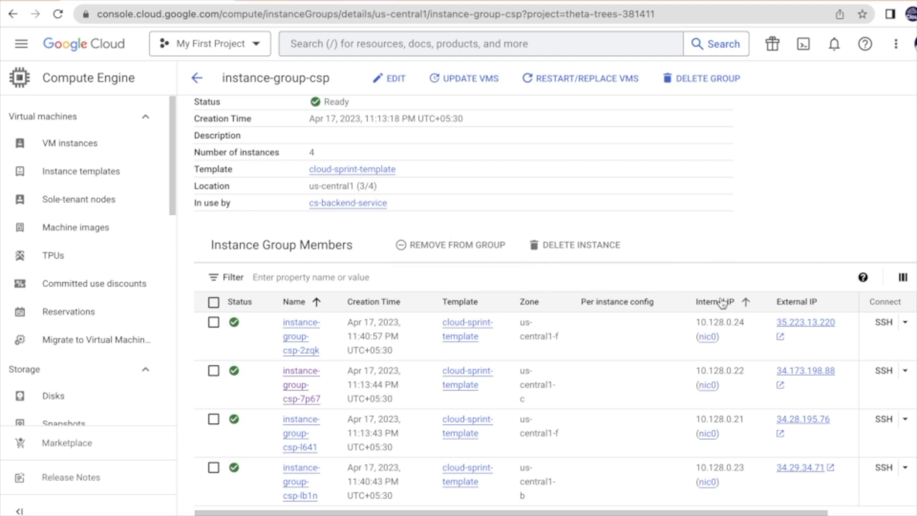
# Mark the members instance-group-csp-2zqk and instance-group-csp-lb1n in the group overview, and check the group's status and the status of instance-group-csp-lb1n
pyautogui.click(214, 322)
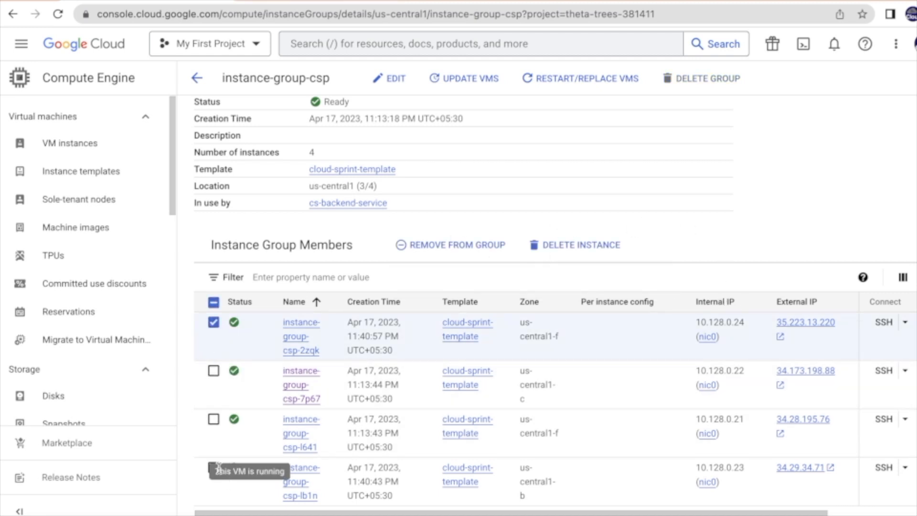
pyautogui.click(214, 468)
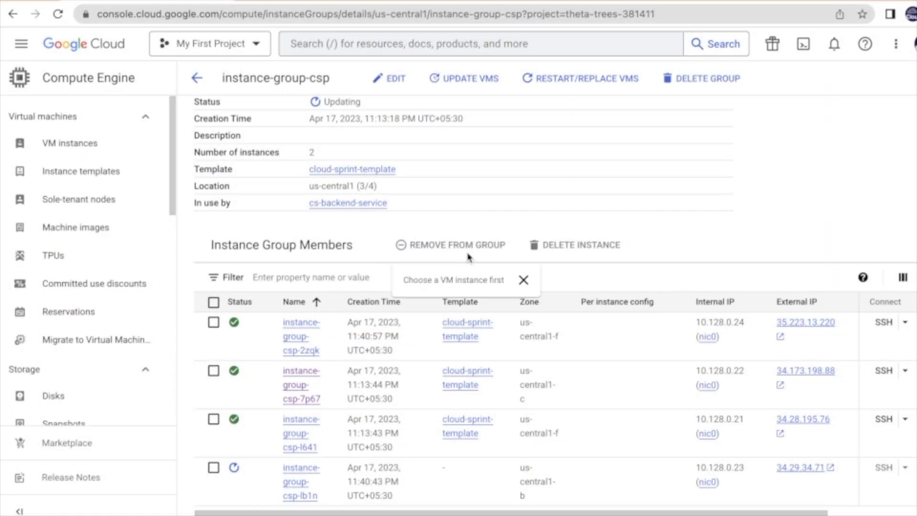
pyautogui.scroll(3, 486, 160)
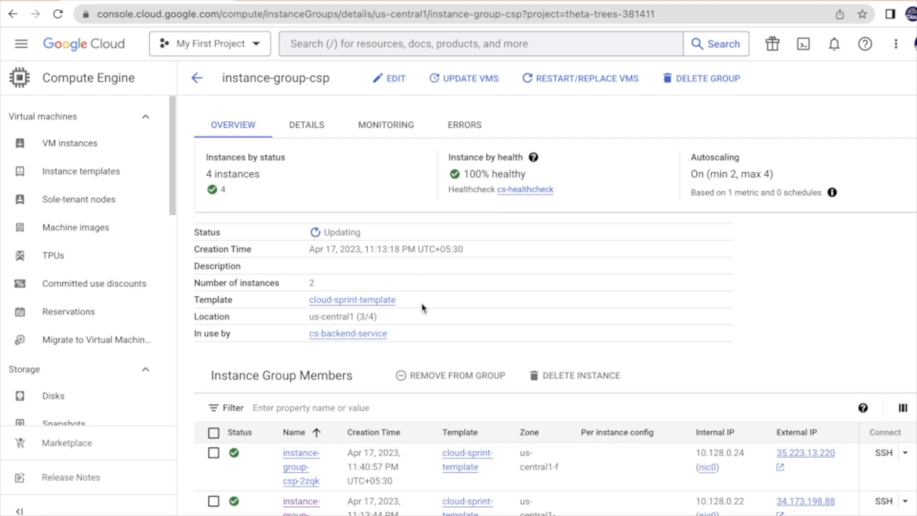
pyautogui.scroll(-3, 463, 354)
pyautogui.moveTo(238, 472)
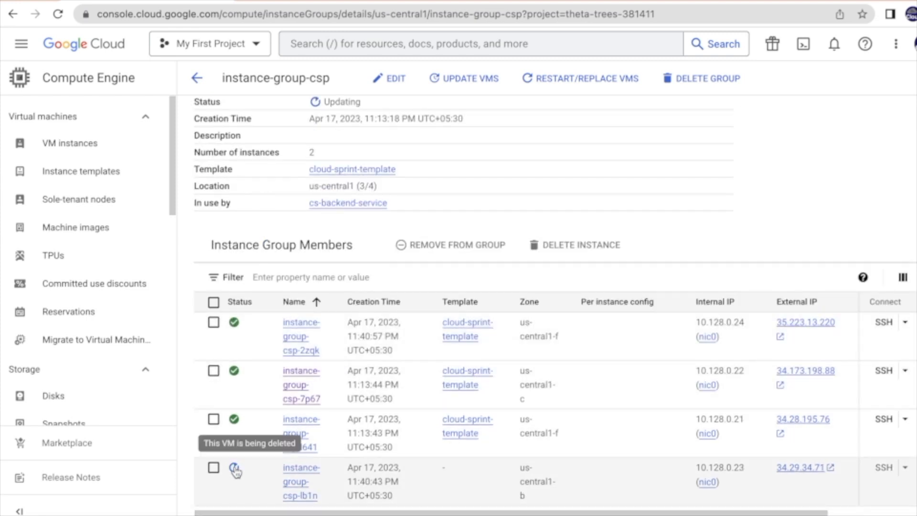
# Select instance-group-csp-lb1n and instance-group-csp-2zqk, and compare the group's members with its autoscaling limits
pyautogui.click(213, 467)
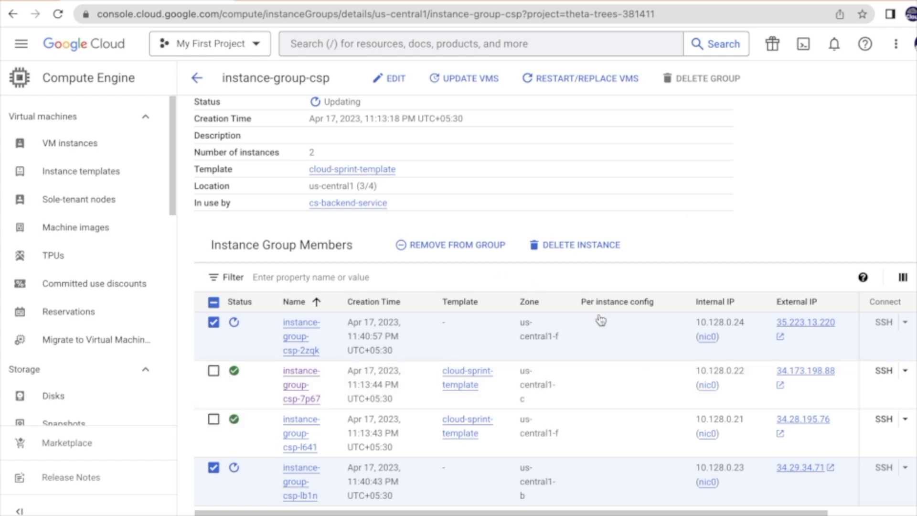
pyautogui.scroll(3, 734, 232)
pyautogui.moveTo(743, 175); pyautogui.dragTo(691, 179)
pyautogui.click(729, 220)
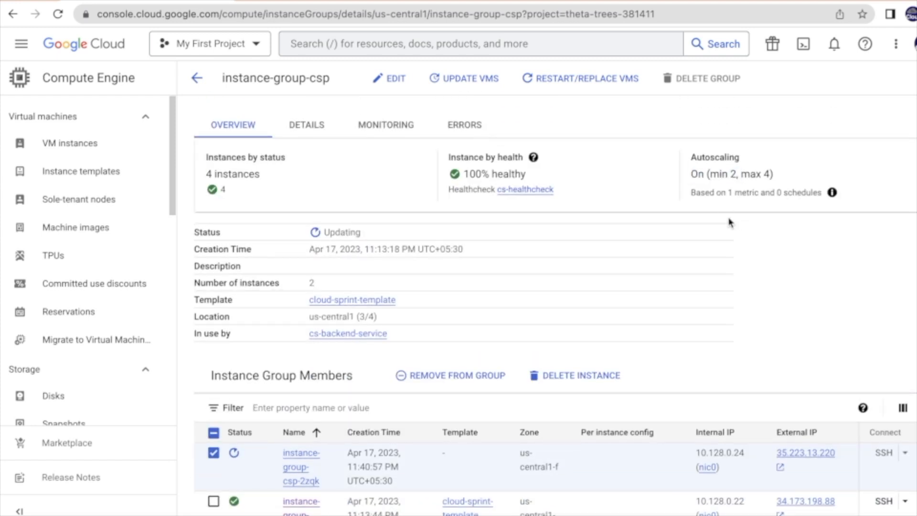
pyautogui.scroll(-1, 898, 210)
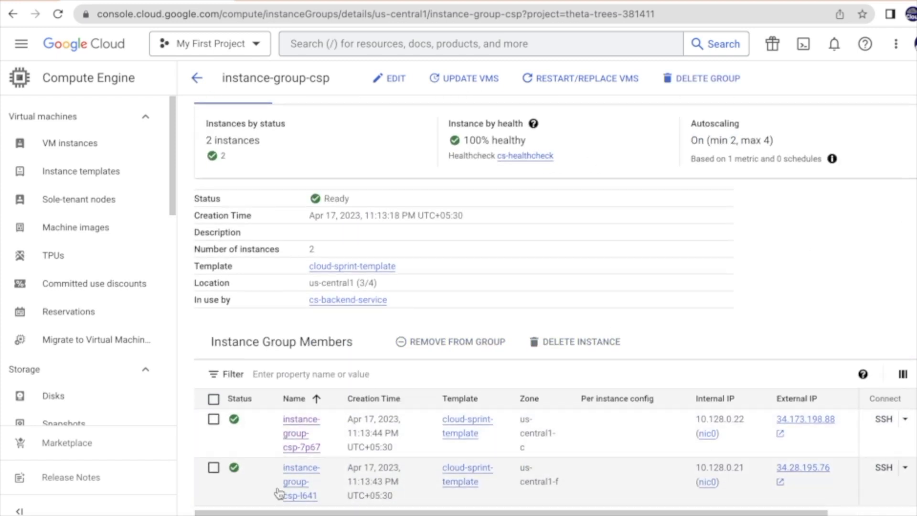
pyautogui.moveTo(740, 141); pyautogui.dragTo(693, 143)
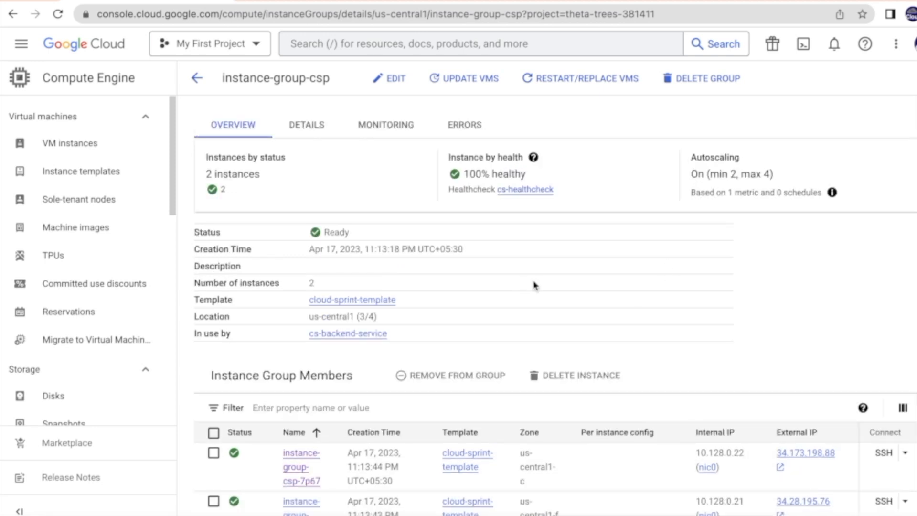
# Go to the list of instance groups and reopen instance-group-csp from it
pyautogui.click(67, 175)
pyautogui.scroll(-5, 163, 230)
pyautogui.click(91, 274)
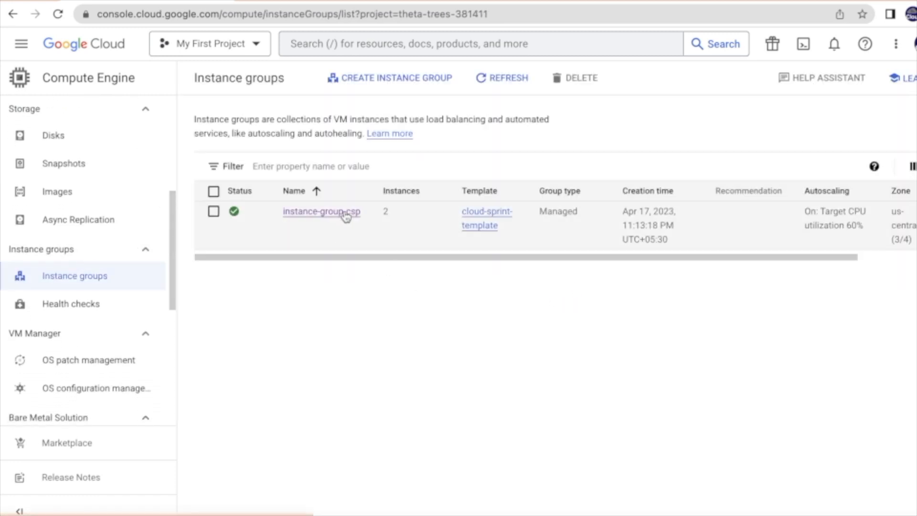
pyautogui.click(346, 216)
# Check the instance health and the autoscaling limits in the reopened instance-group-csp overview
pyautogui.moveTo(575, 159)
pyautogui.mouseDown()
pyautogui.moveTo(454, 154)
pyautogui.moveTo(466, 142)
pyautogui.mouseUp()
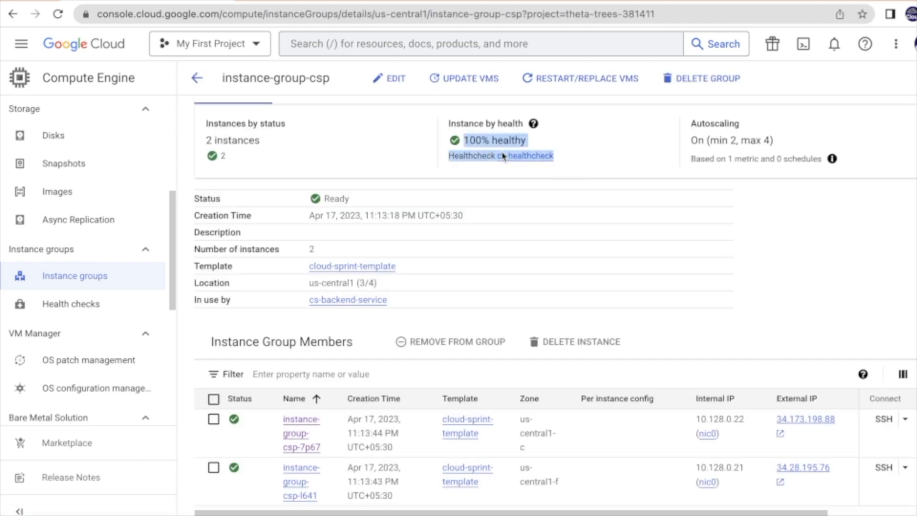
pyautogui.moveTo(693, 140)
pyautogui.mouseDown()
pyautogui.moveTo(774, 142)
pyautogui.moveTo(786, 154)
pyautogui.mouseUp()
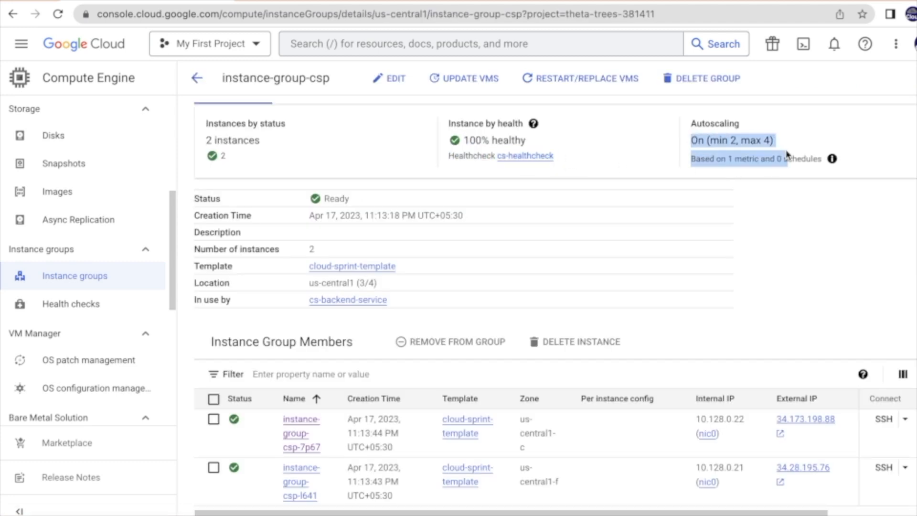
pyautogui.click(772, 201)
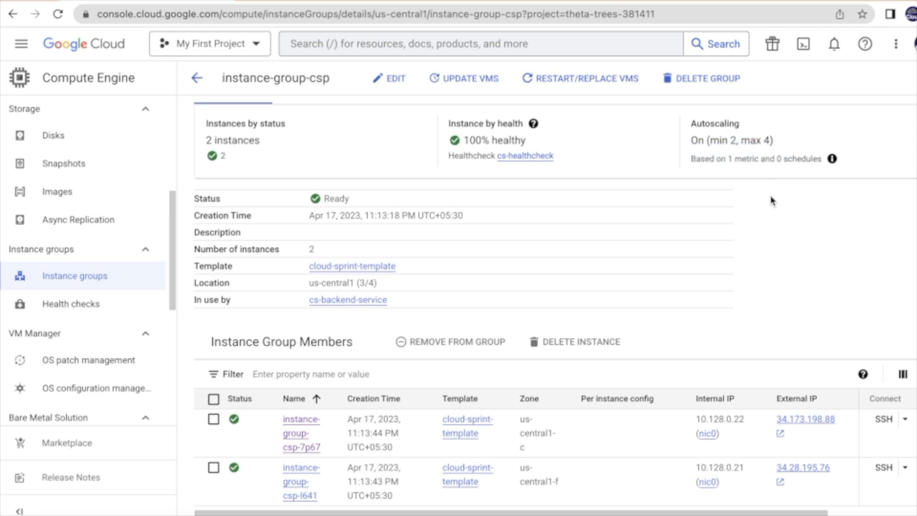